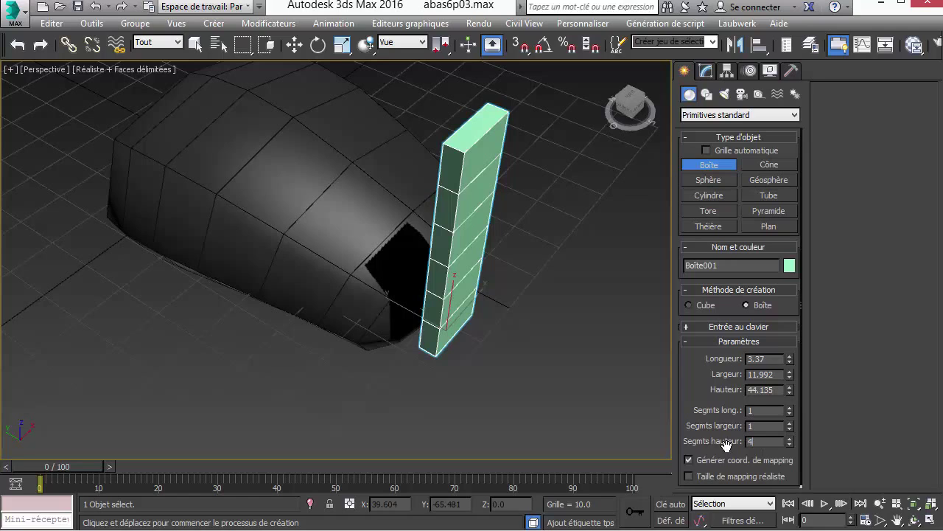
Set the box's length to 3, width to 10 and height to 50, and finish creating it
double_click(772, 360)
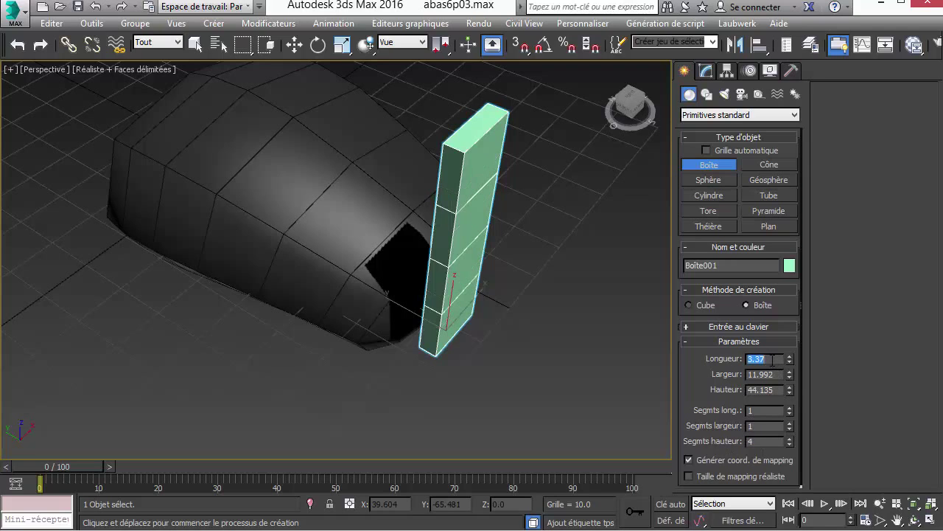
text(3)
double_click(772, 374)
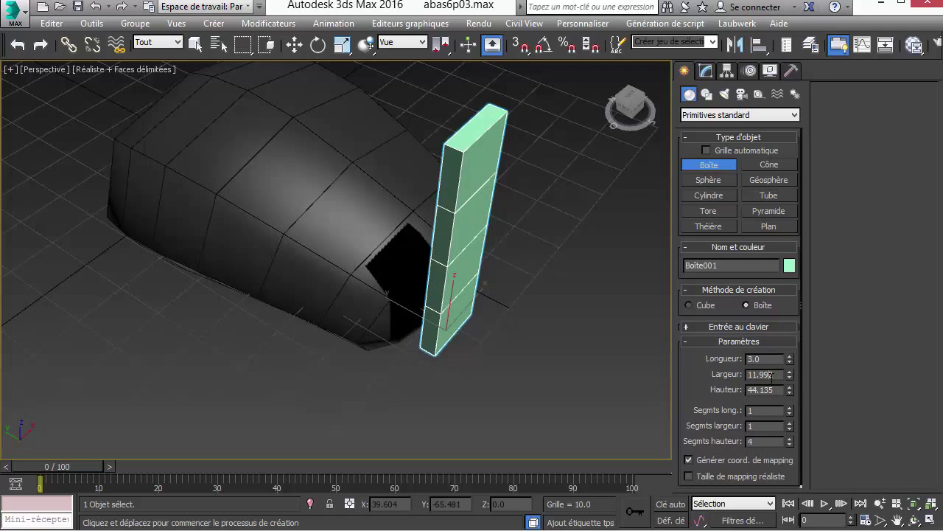
text(10)
double_click(765, 392)
text(50)
key(Return)
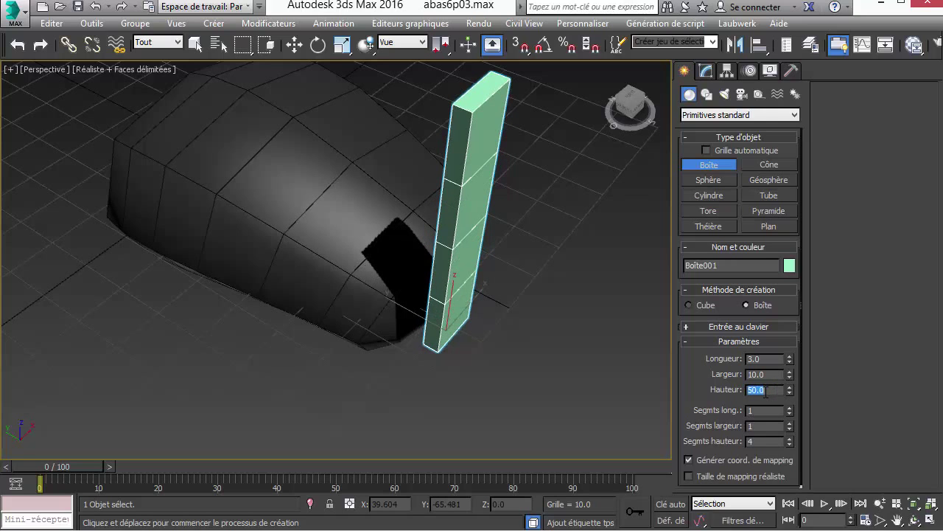
right_click(536, 310)
Rotate the box to an absolute world X angle of 90 degrees using exact transform entry
right_click(536, 309)
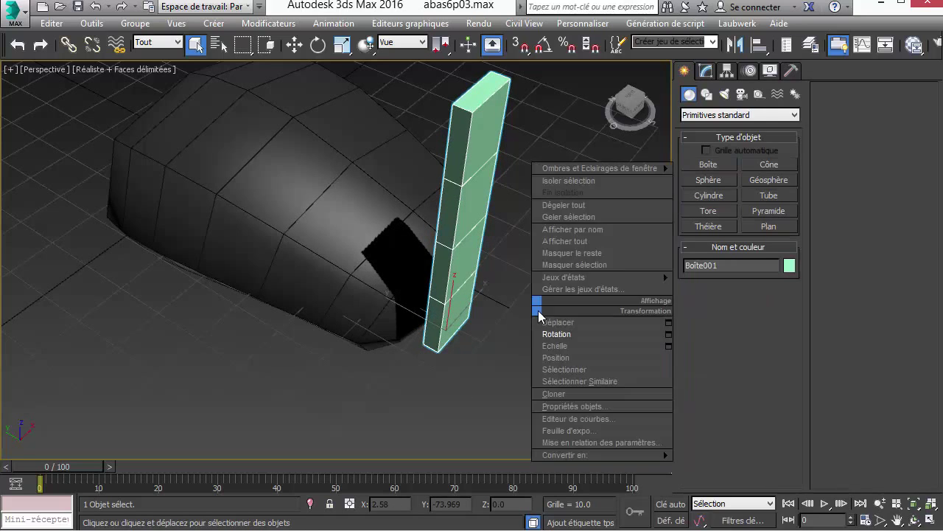
click(668, 334)
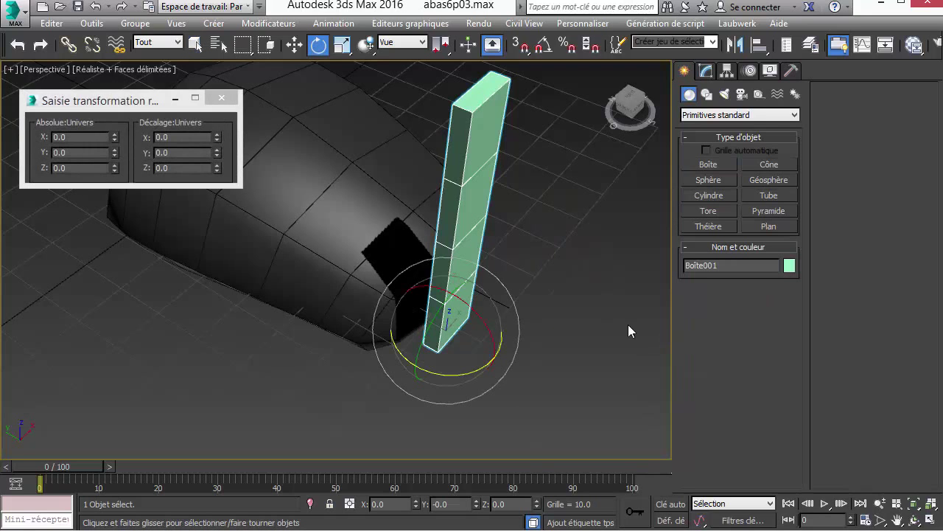
click(93, 137)
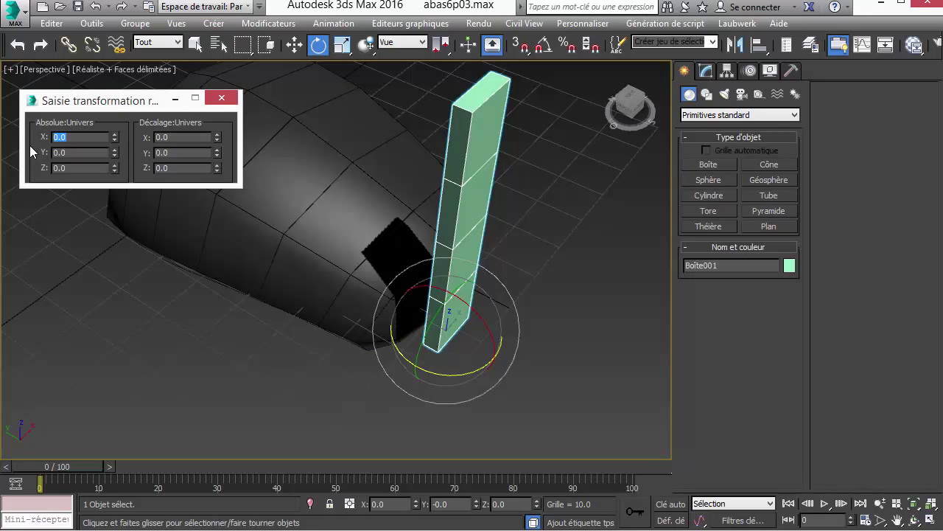
key(Return)
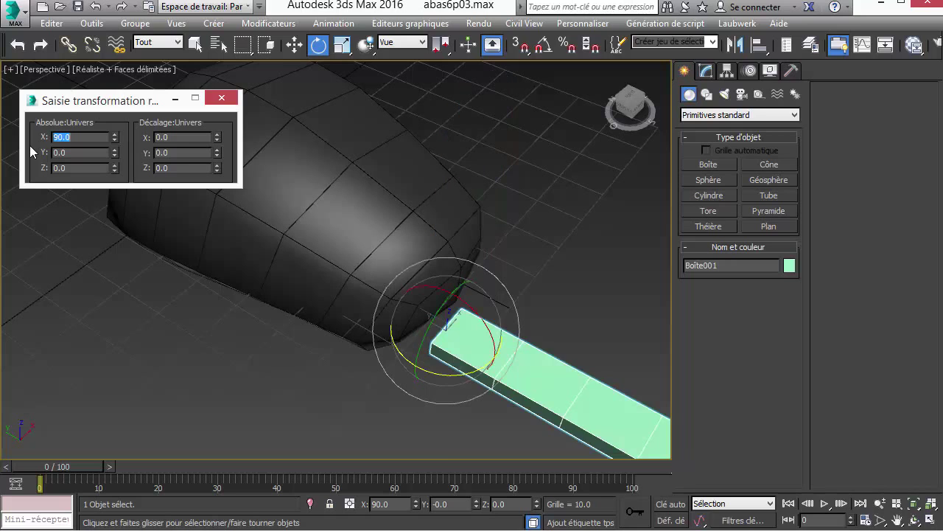
click(222, 97)
Give the box the dark grey custom object colour and rename it Fourmi_Pince_D
click(707, 70)
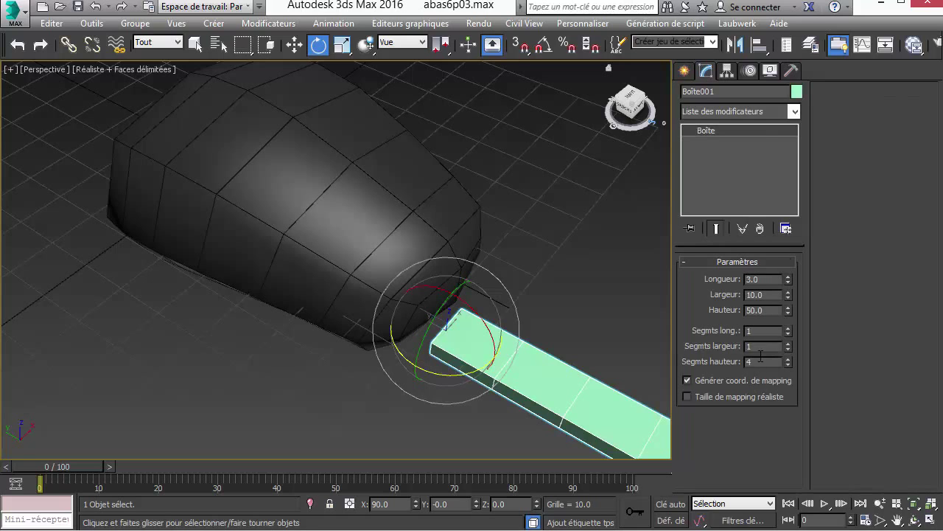
click(797, 92)
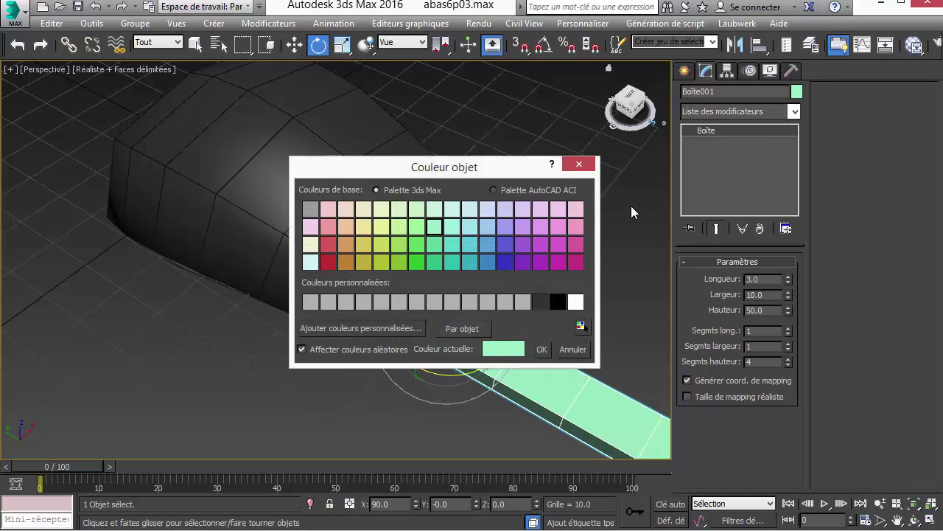
click(541, 302)
click(543, 348)
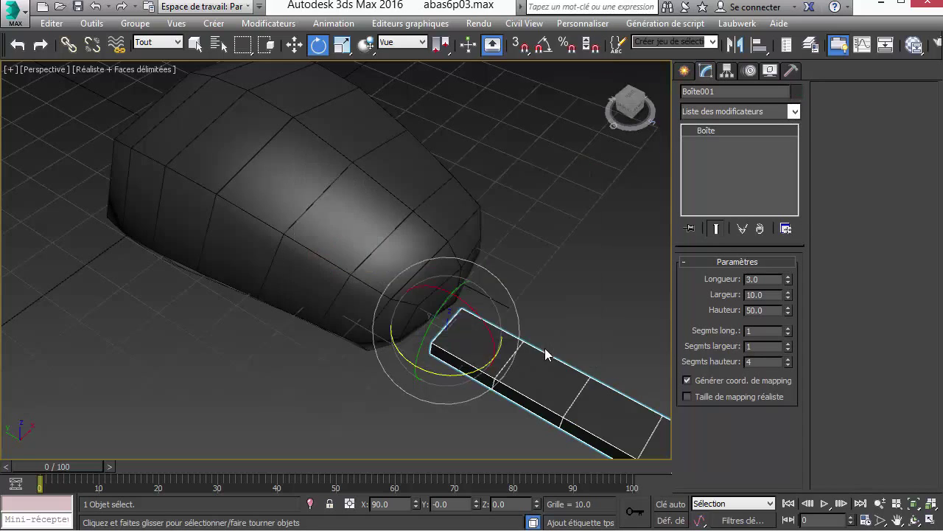
double_click(733, 94)
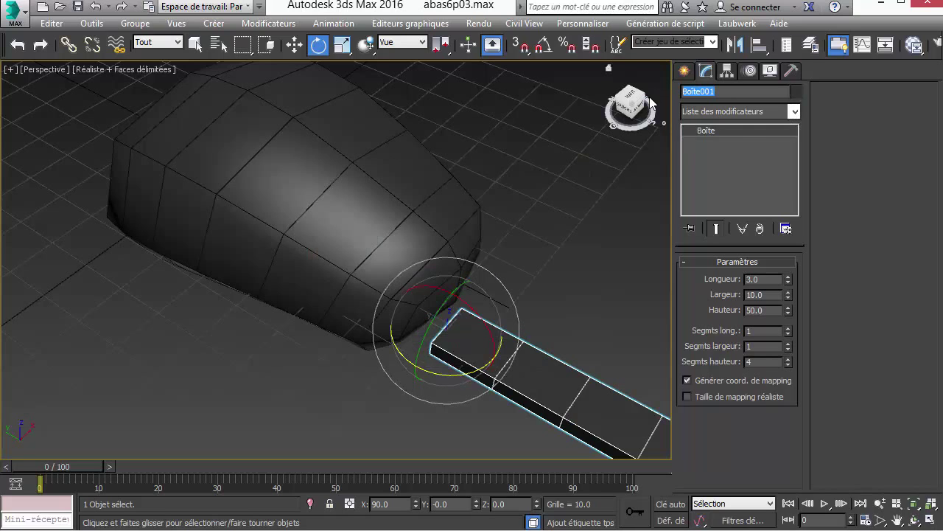
text(Foul)
Activate the Move tool and show the box in a top view turned 90 degrees, framed on the selection
right_click(488, 299)
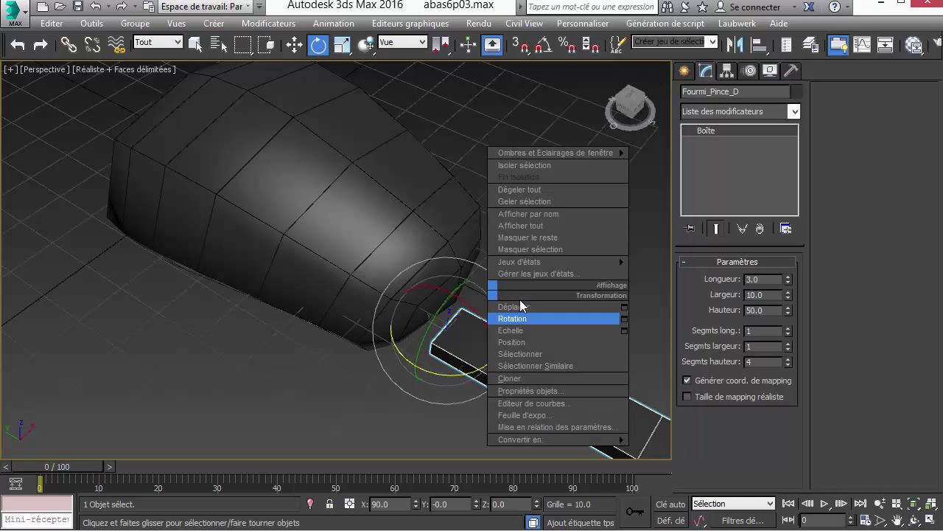
click(544, 306)
middle_drag(540, 315, 456, 266)
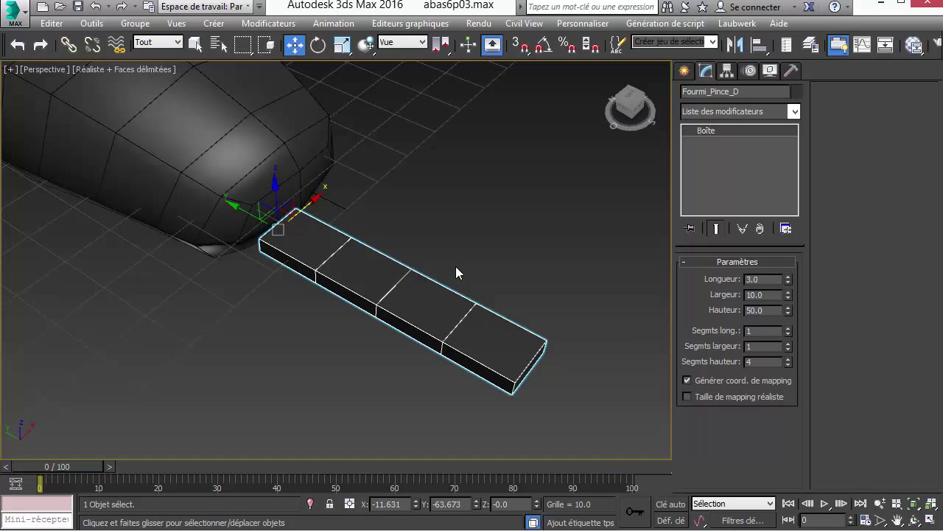
click(45, 70)
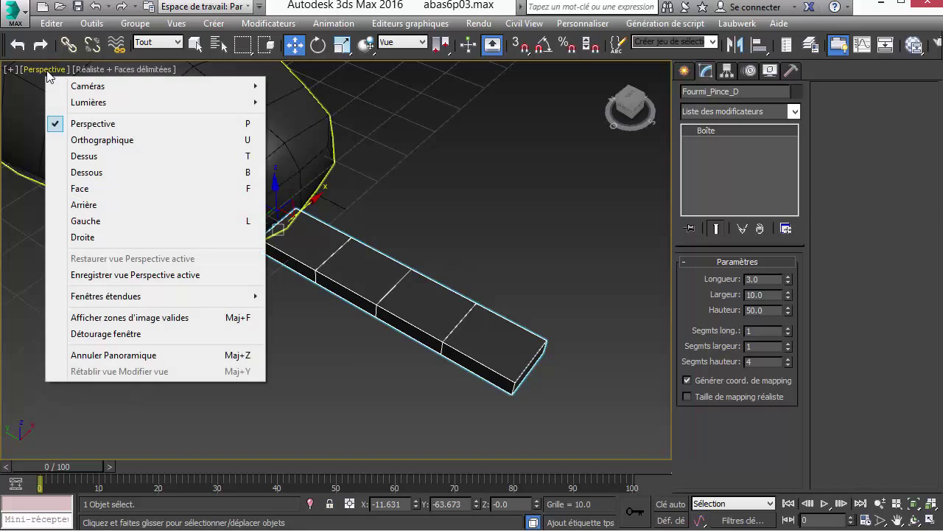
click(84, 157)
middle_drag(347, 370, 336, 280)
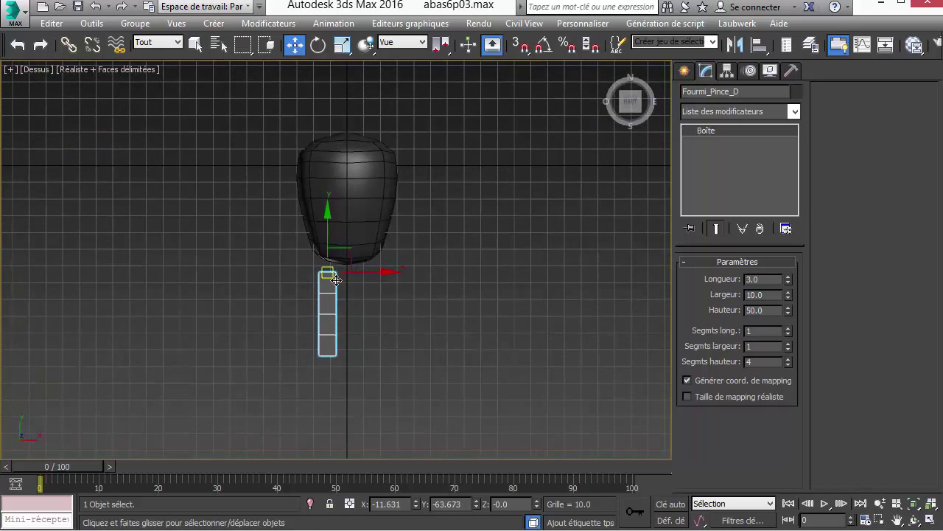
scroll(336, 280, up, 5)
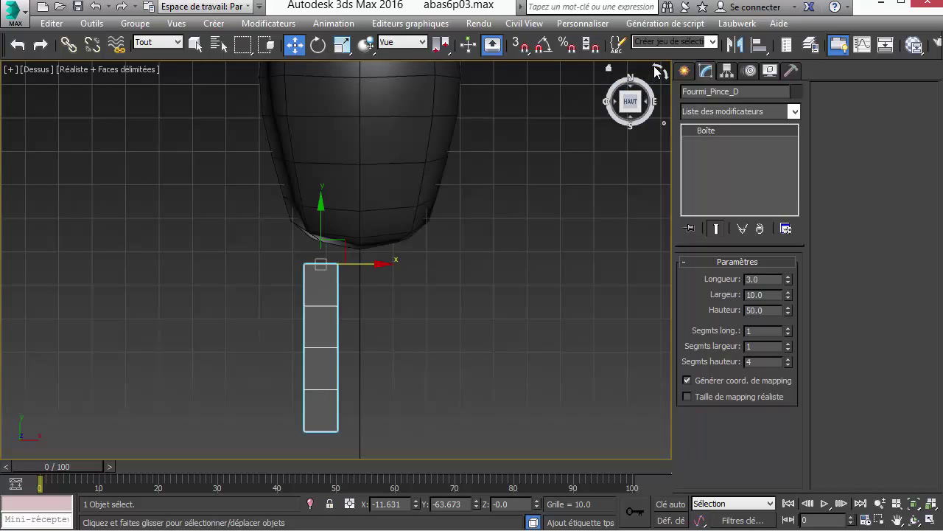
click(656, 70)
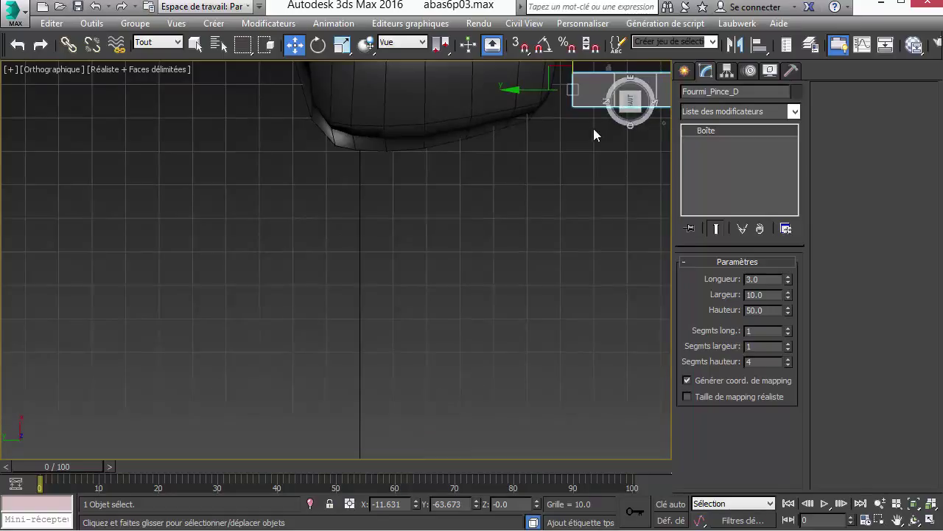
key(z)
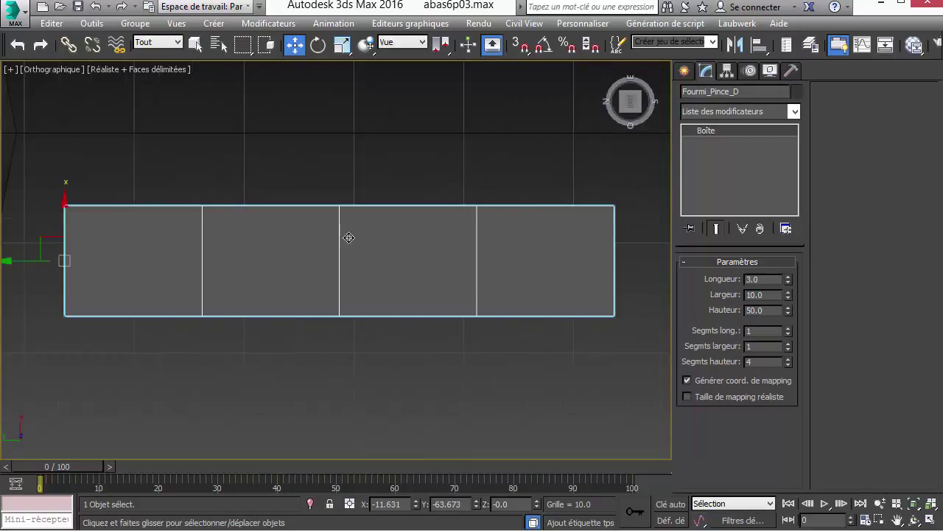
Convert the box to an editable poly and enable vertex editing
right_click(217, 236)
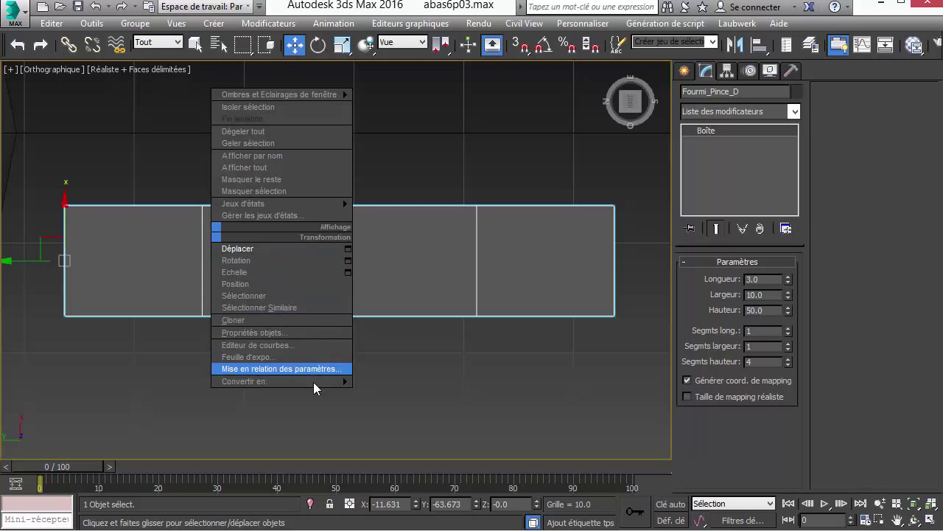
mouse_move(314, 381)
click(409, 394)
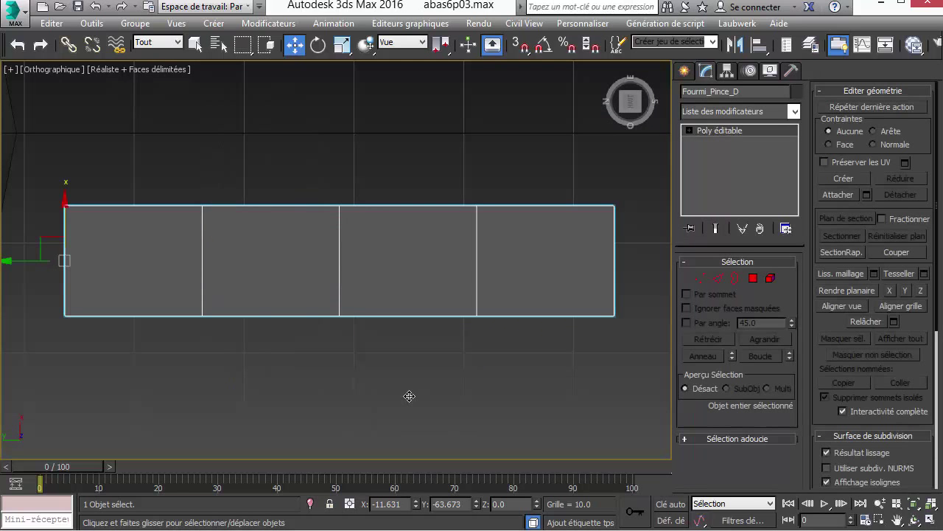
click(698, 278)
Move the pincer's base vertices on both sides onto the head's curved surface, placing the outer pair at about X -17.1, Y -52.8
middle_drag(334, 276, 457, 283)
drag(221, 195, 255, 226)
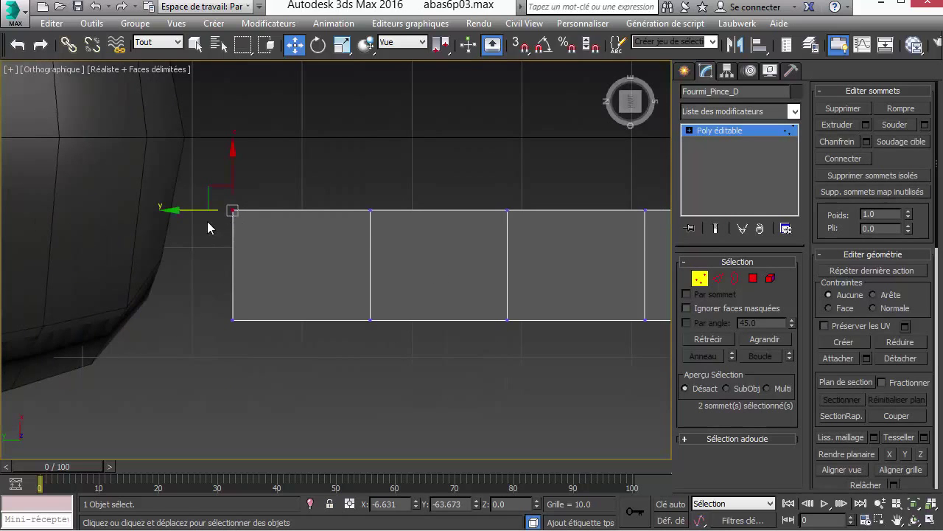
drag(219, 198, 155, 193)
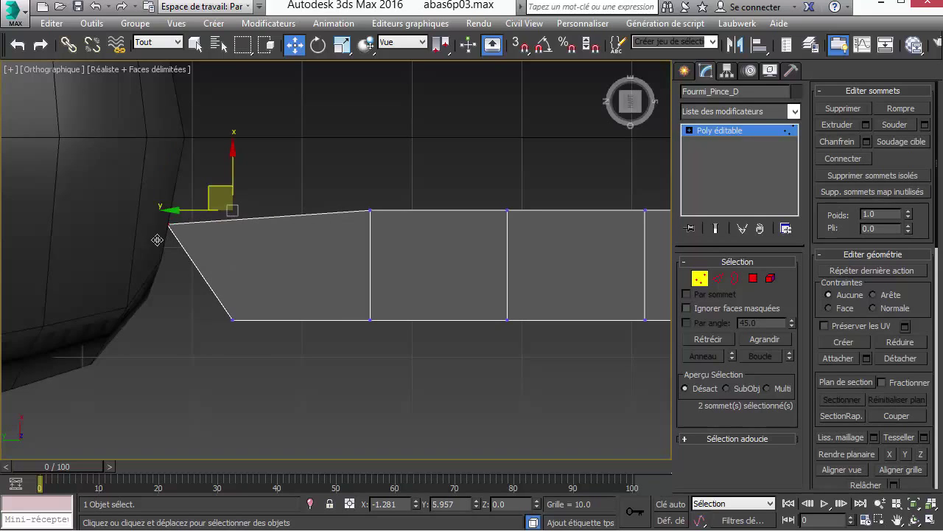
click(231, 319)
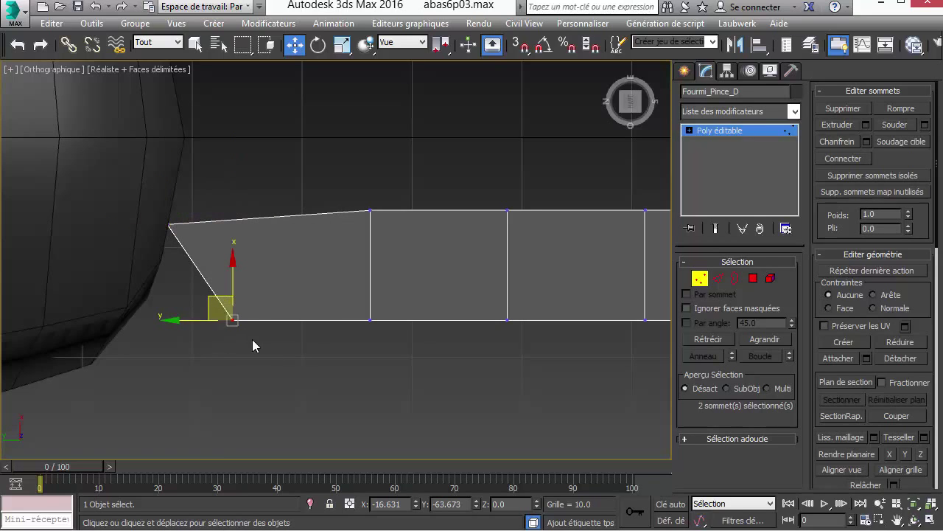
drag(253, 341, 201, 295)
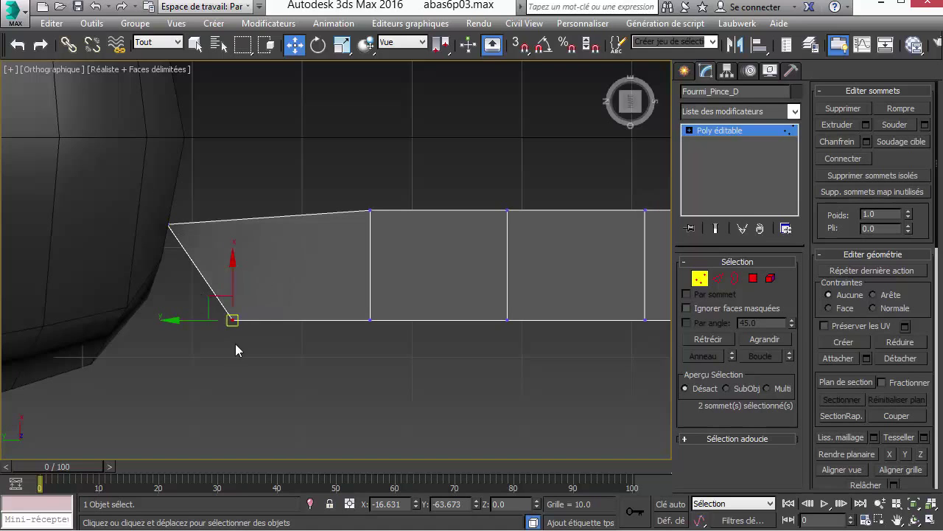
drag(253, 368, 186, 296)
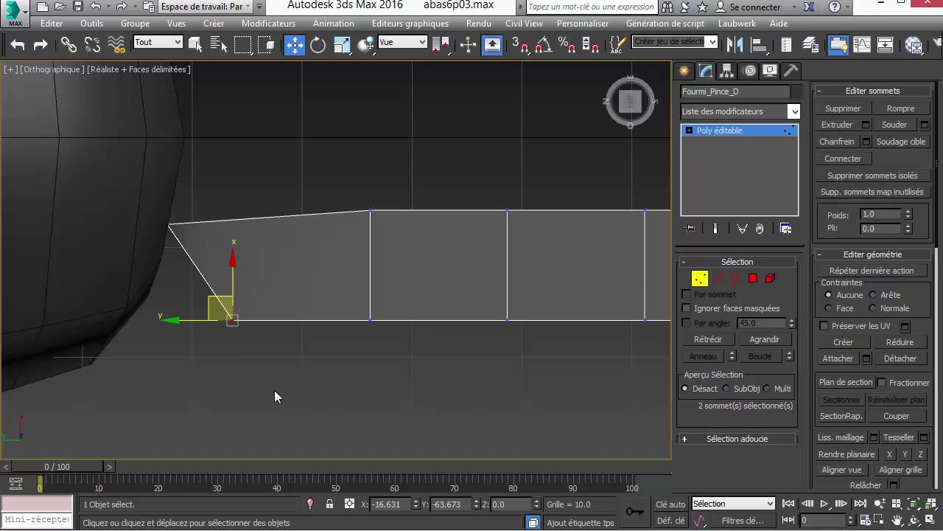
click(242, 347)
mouse_move(230, 321)
mouse_down()
mouse_move(210, 336)
mouse_move(236, 299)
mouse_move(247, 354)
mouse_move(235, 296)
mouse_move(233, 319)
mouse_up()
drag(270, 379, 101, 301)
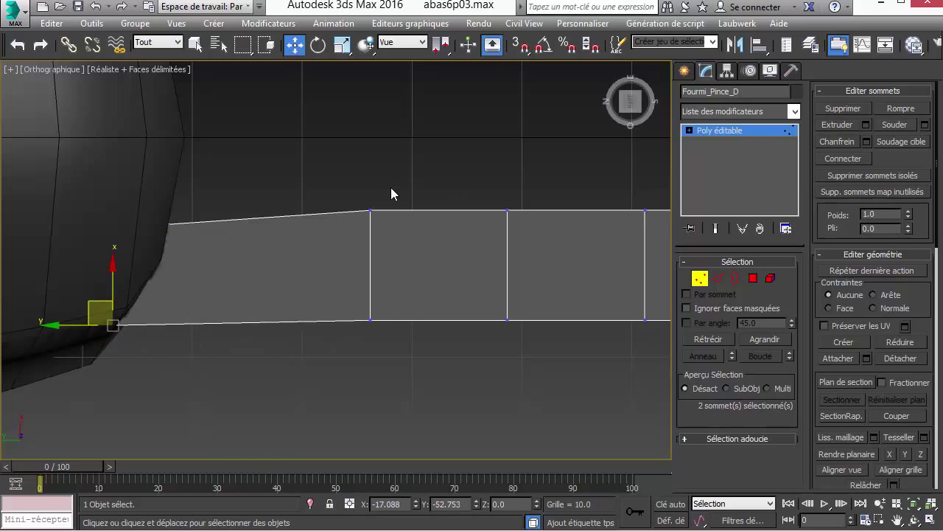
Widen the pincer at its first cross-section by moving the outer vertices to about X -18.6, Y -74.9
drag(354, 238, 355, 238)
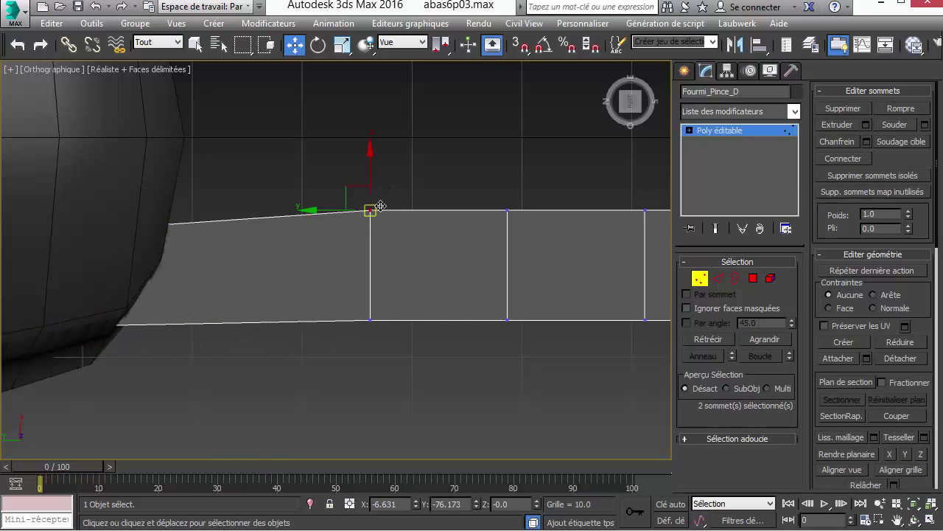
click(359, 317)
drag(350, 293, 337, 314)
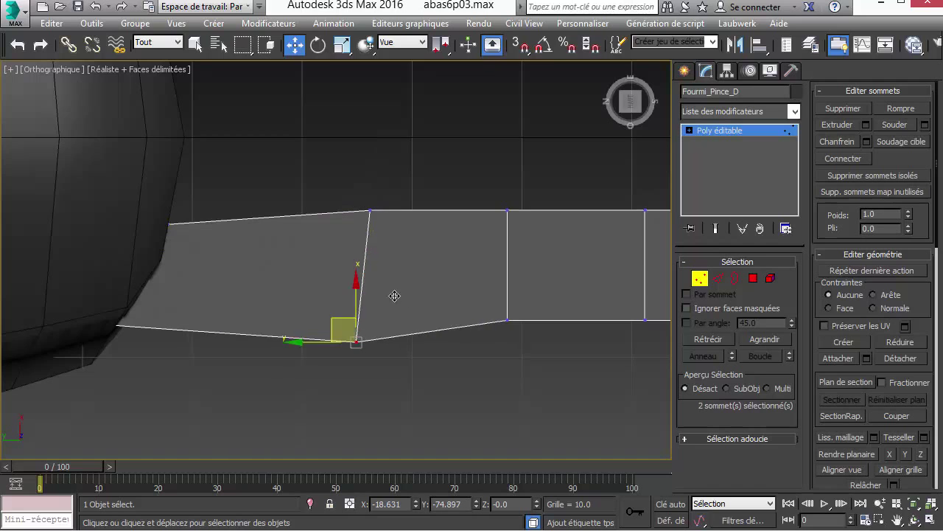
Narrow the pincer's middle cross-section, moving the inner vertices outward and the outer ones to about X -18.1, Y -88.6
middle_drag(404, 291, 207, 308)
drag(194, 221, 251, 268)
drag(216, 221, 207, 267)
drag(267, 366, 214, 327)
middle_drag(214, 327, 415, 309)
scroll(416, 308, down, 2)
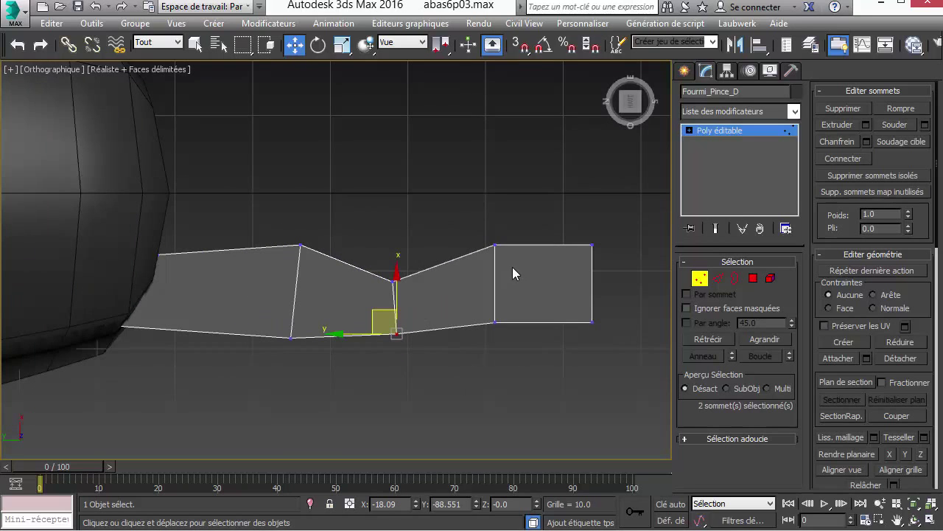
Taper the last cross-section, its inner vertices at about X -12.4, Y -103.9, and pull the tip's outer vertices against the inner ones to form a hook
drag(511, 272, 512, 273)
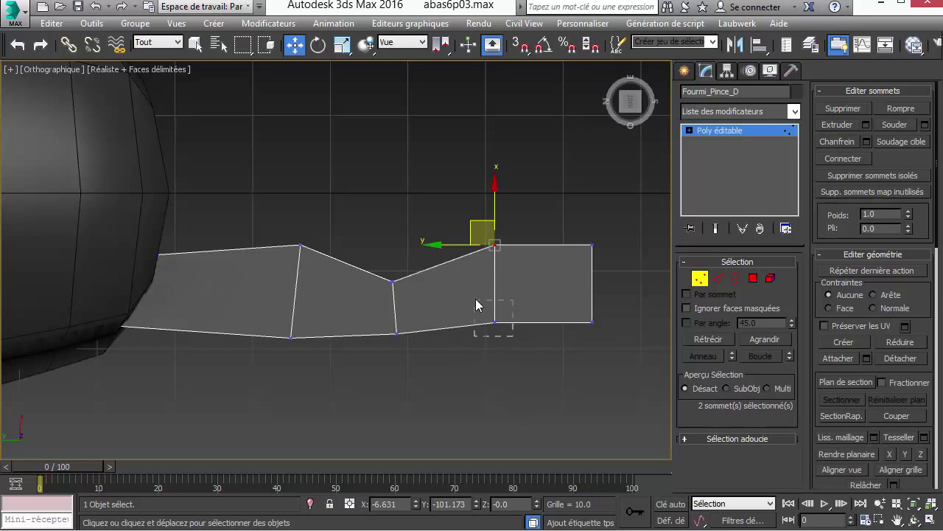
drag(475, 298, 502, 284)
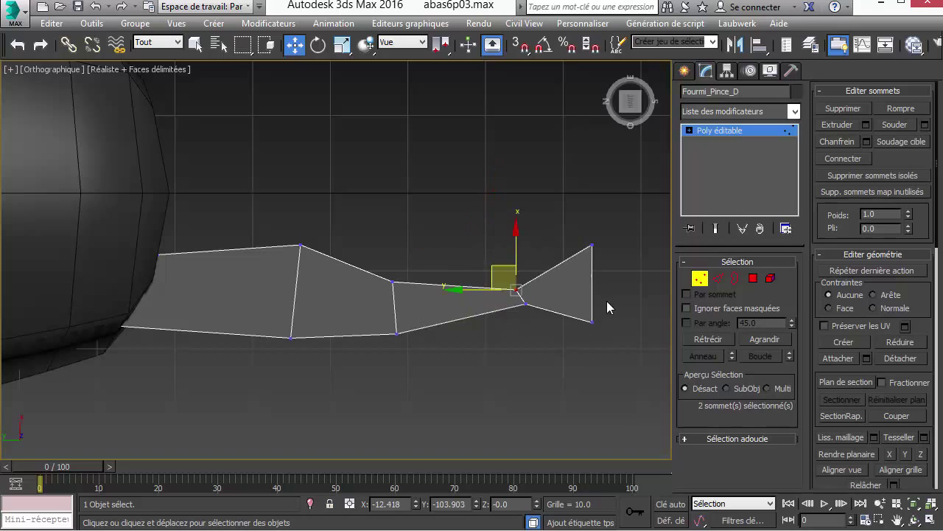
drag(588, 316, 589, 228)
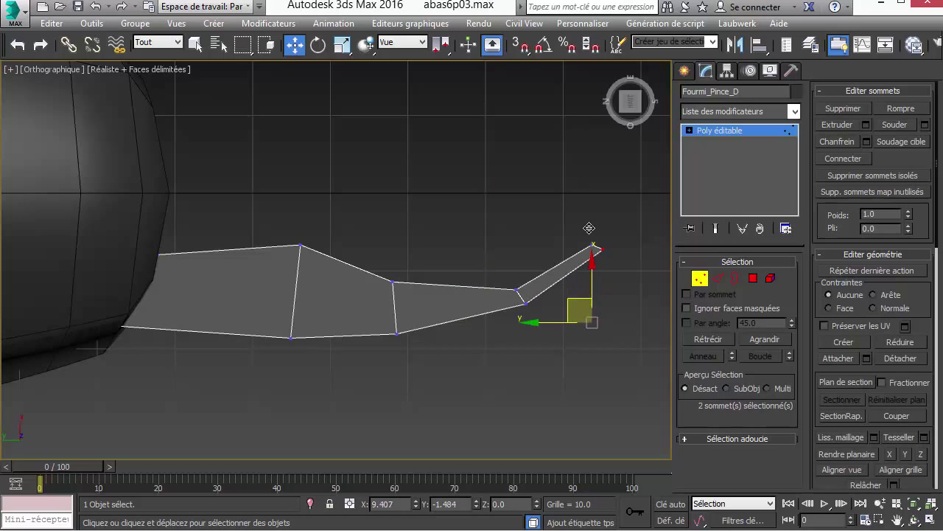
click(486, 258)
Add two QuickSlice cuts across the pincer, one just before and one just after its first cross-section
middle_drag(486, 258, 467, 267)
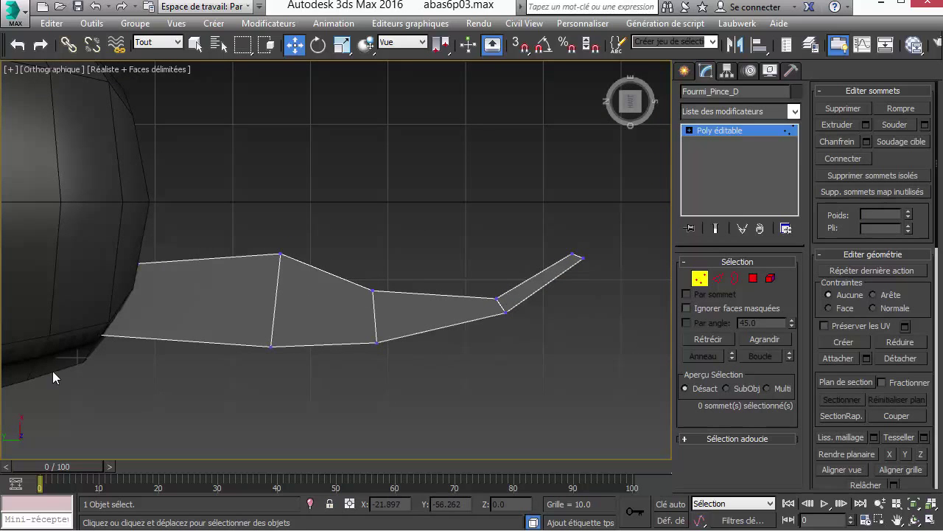
middle_drag(149, 348, 186, 341)
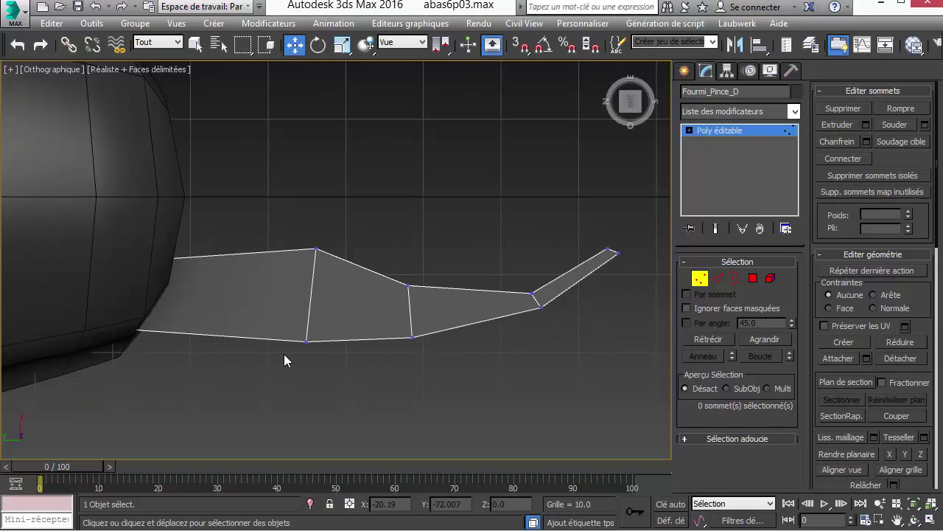
right_click(317, 229)
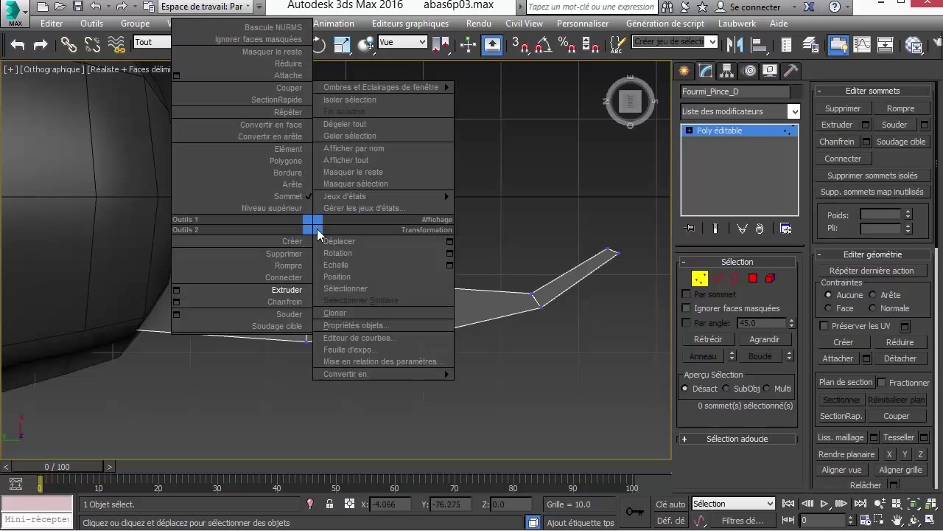
click(292, 101)
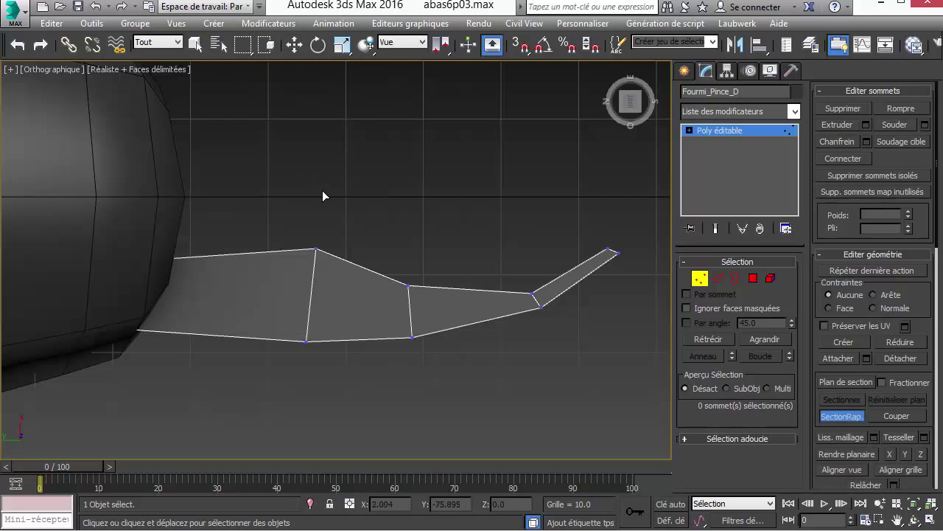
scroll(412, 192, up, 3)
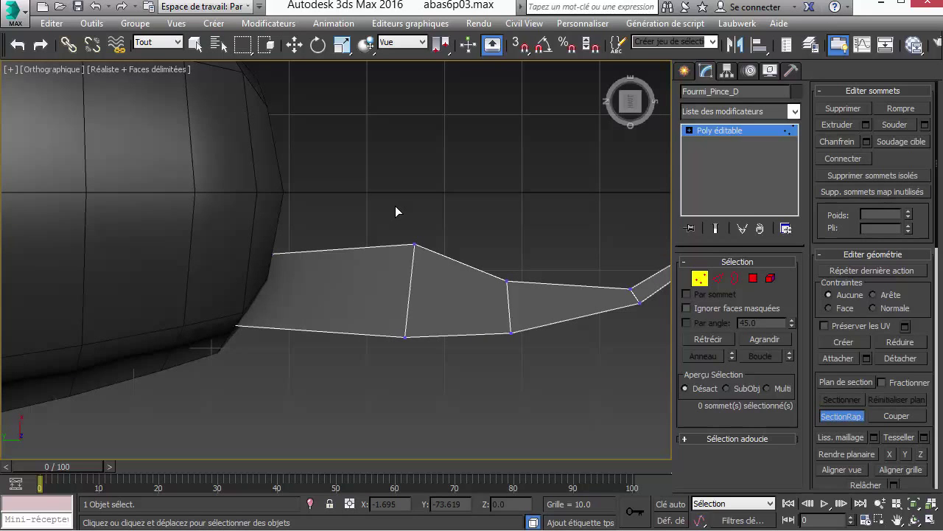
click(395, 211)
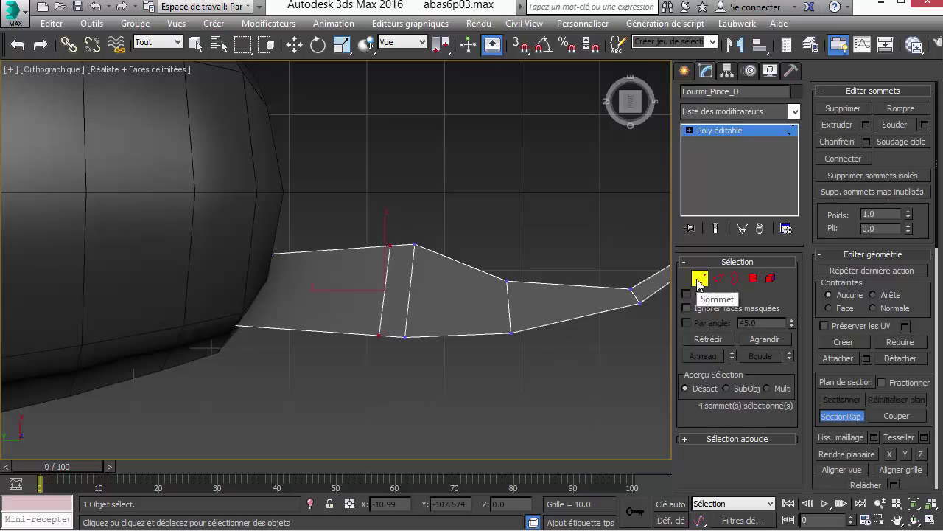
key(w)
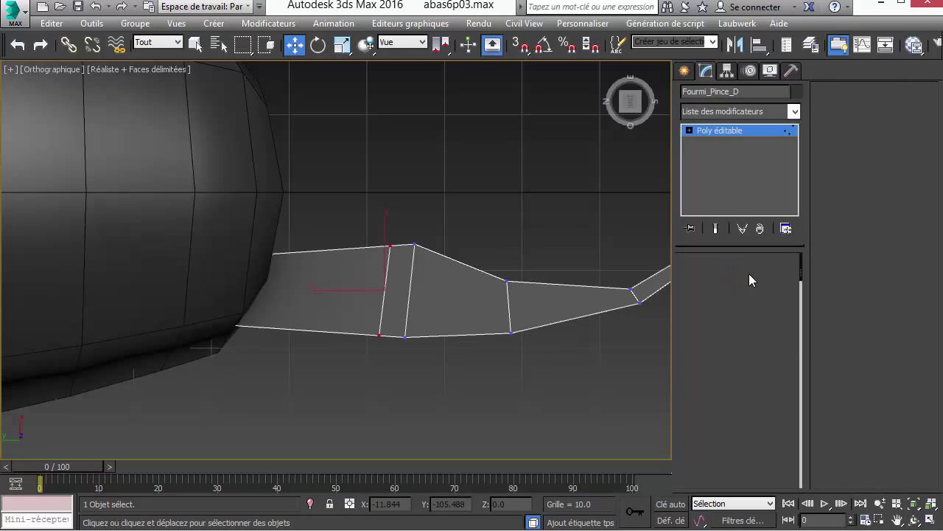
click(748, 280)
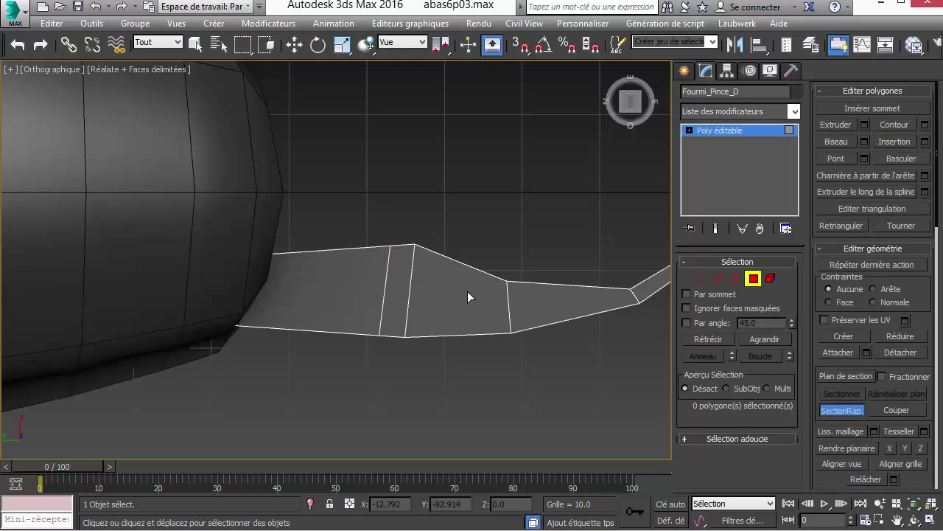
click(700, 281)
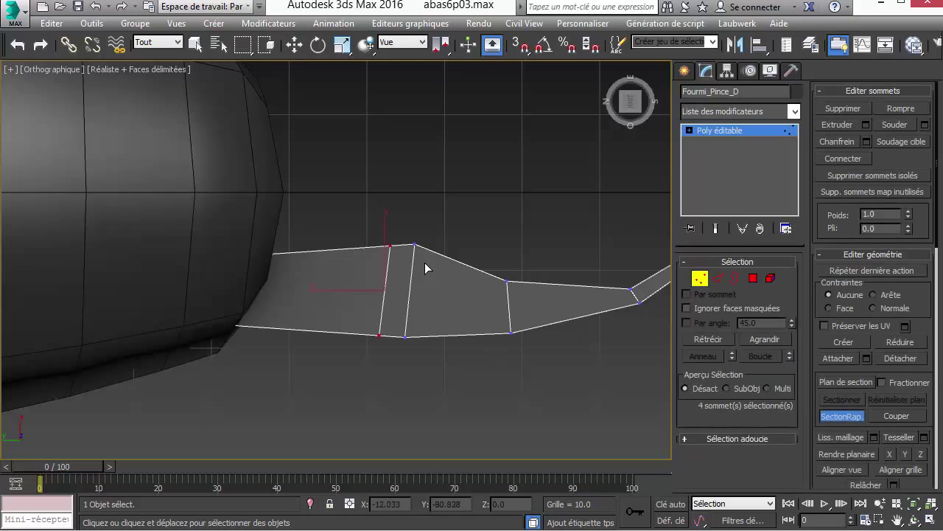
click(437, 216)
key(w)
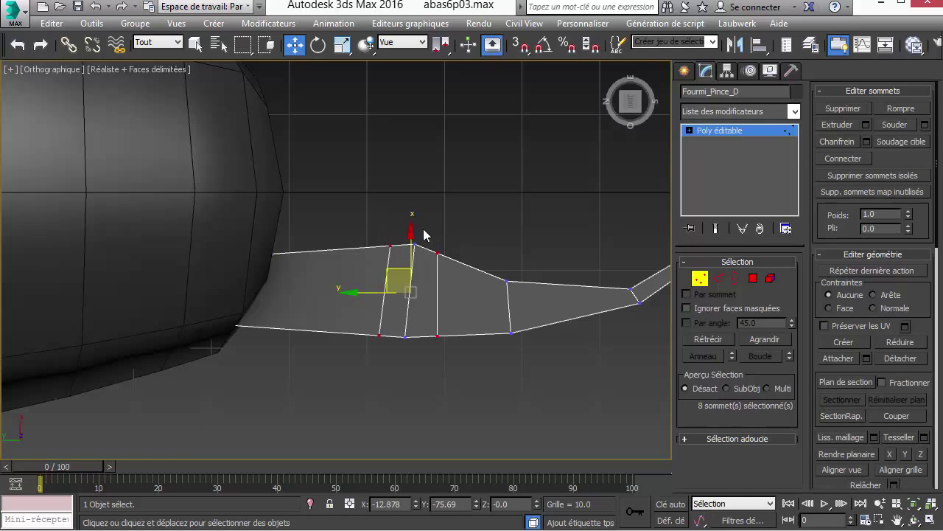
Move the inner vertices of both new cuts outward to form a pointed tooth, and the middle cross-section's inner vertices to about X -13.4, Y -88.2
click(393, 248)
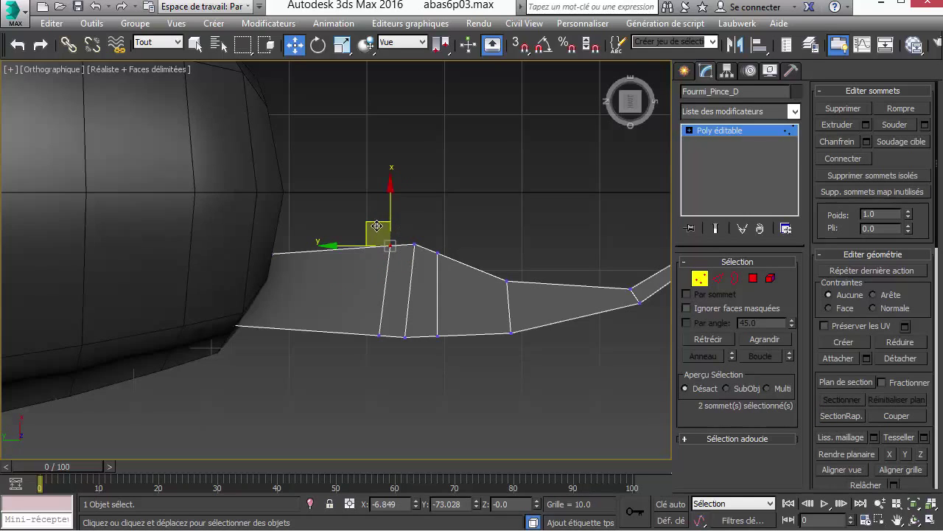
drag(377, 226, 423, 254)
click(438, 252)
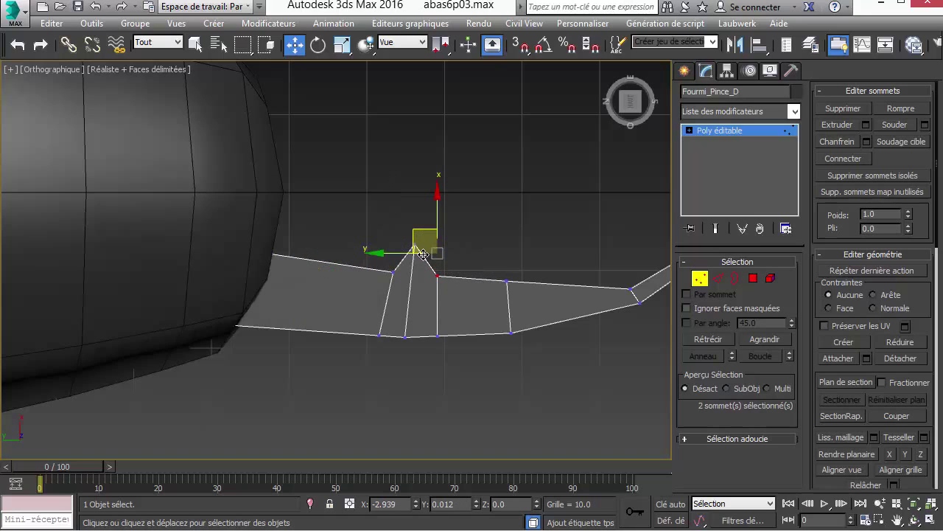
middle_drag(507, 278, 472, 278)
click(473, 278)
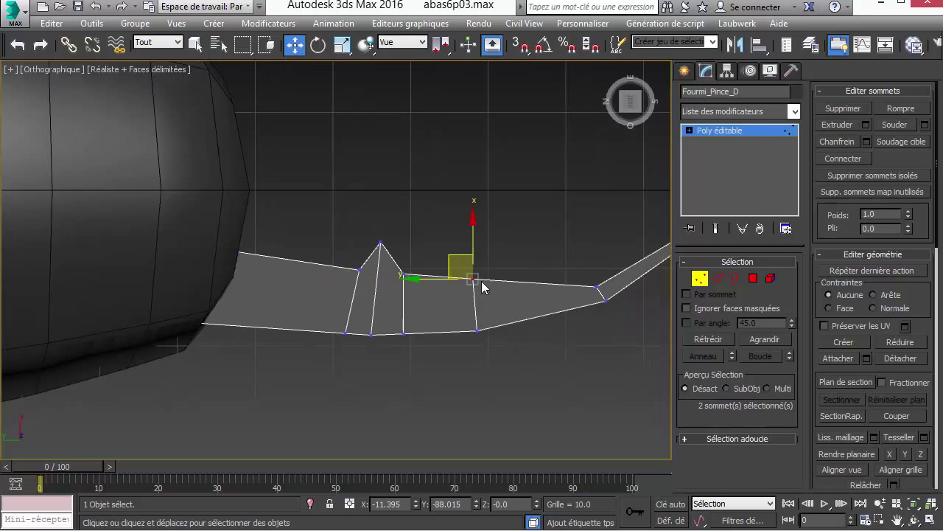
drag(463, 257, 465, 272)
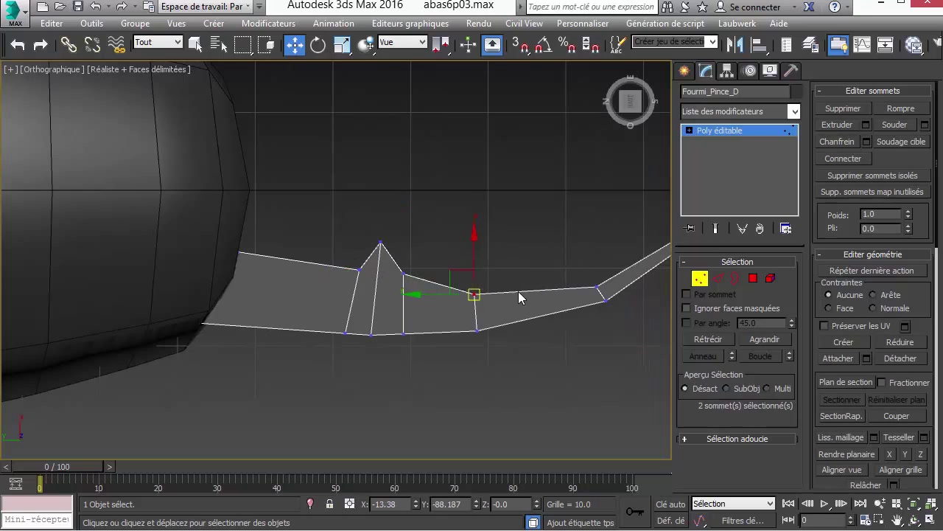
Cut a slanted cross-section through the pincer close to the head with QuickSlice
middle_drag(375, 299, 472, 300)
right_click(389, 190)
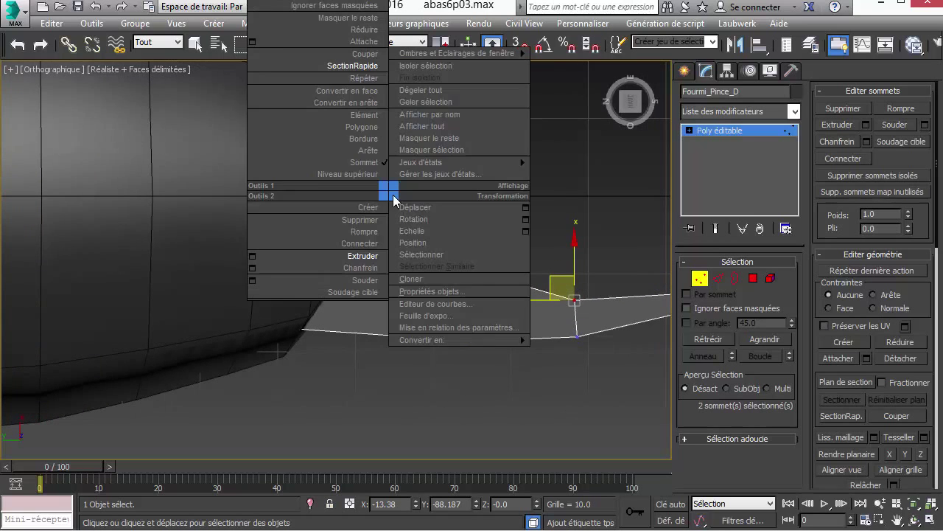
click(354, 66)
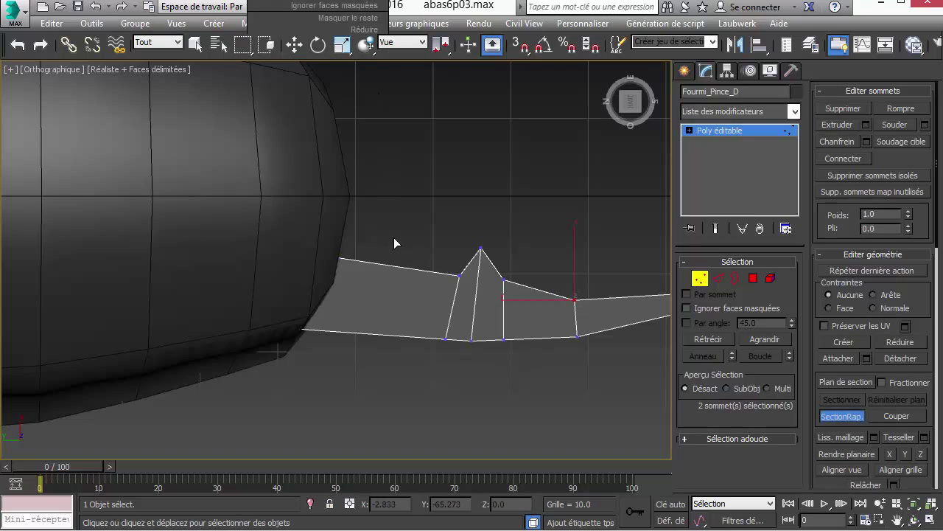
click(364, 223)
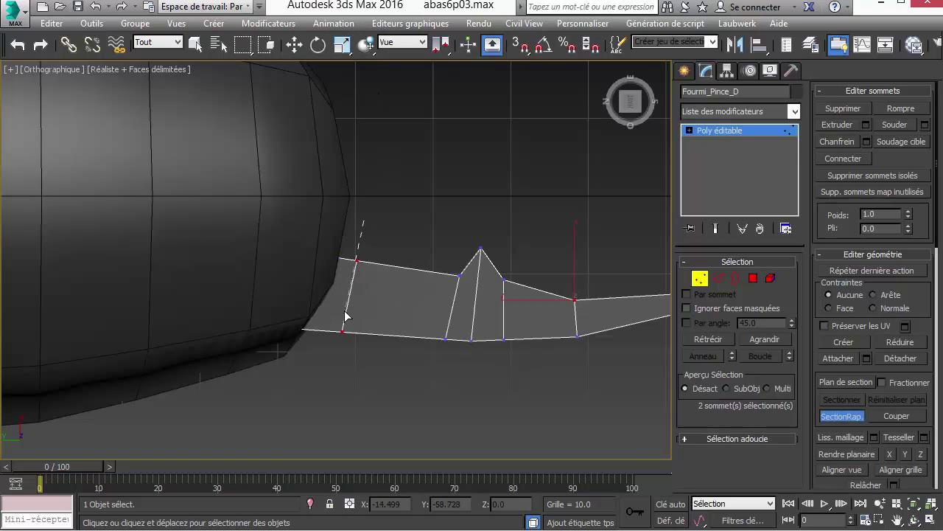
key(w)
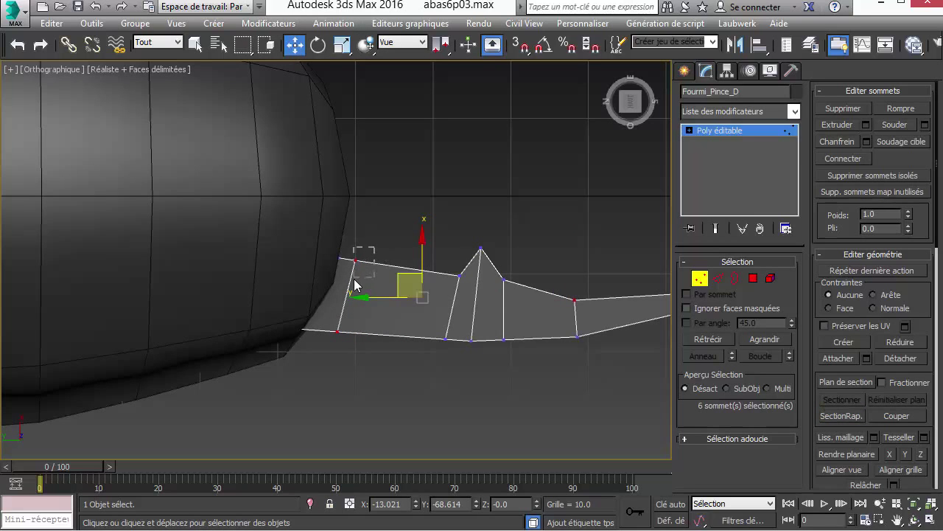
Narrow the cut beside the head, moving its inner vertices outward and its outer vertices to about X -16.5, Y -57.2
click(355, 262)
drag(345, 243, 339, 252)
click(331, 330)
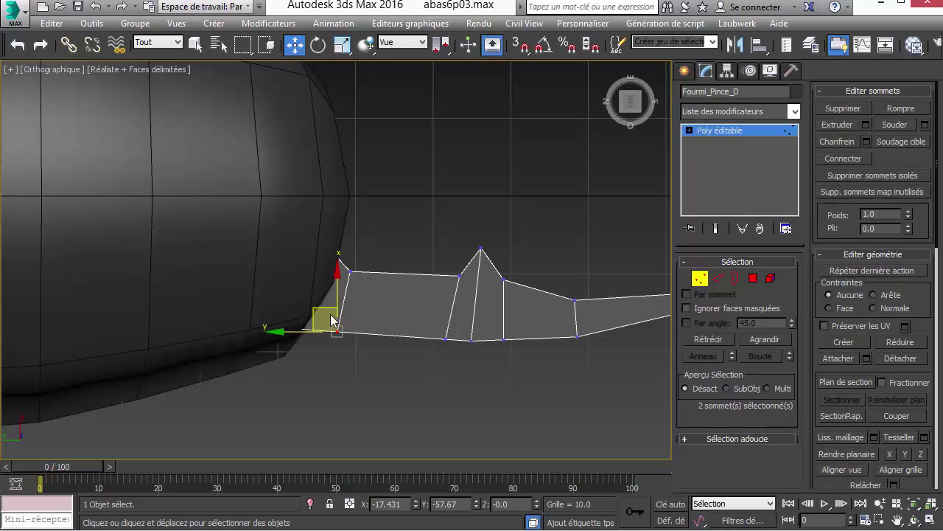
drag(325, 308, 323, 300)
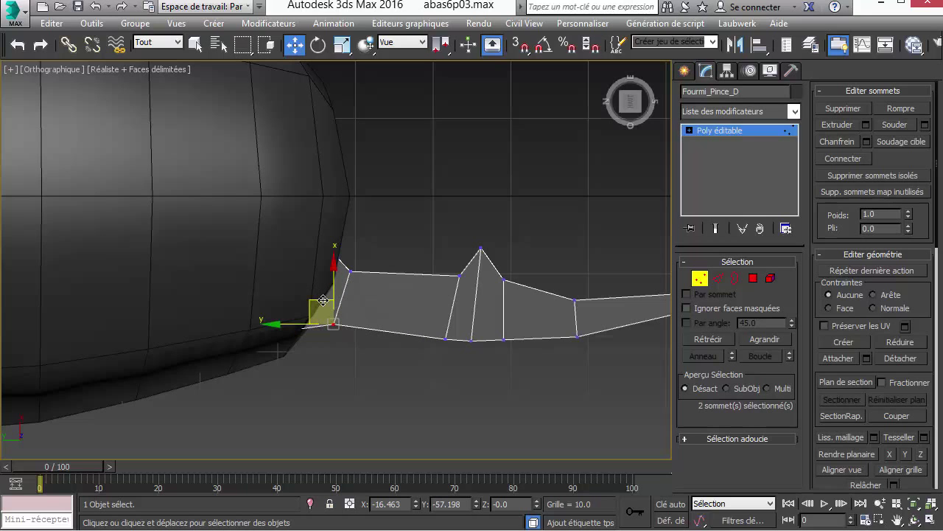
Cut another cross-section with QuickSlice midway between the cut beside the head and the tooth
right_click(415, 230)
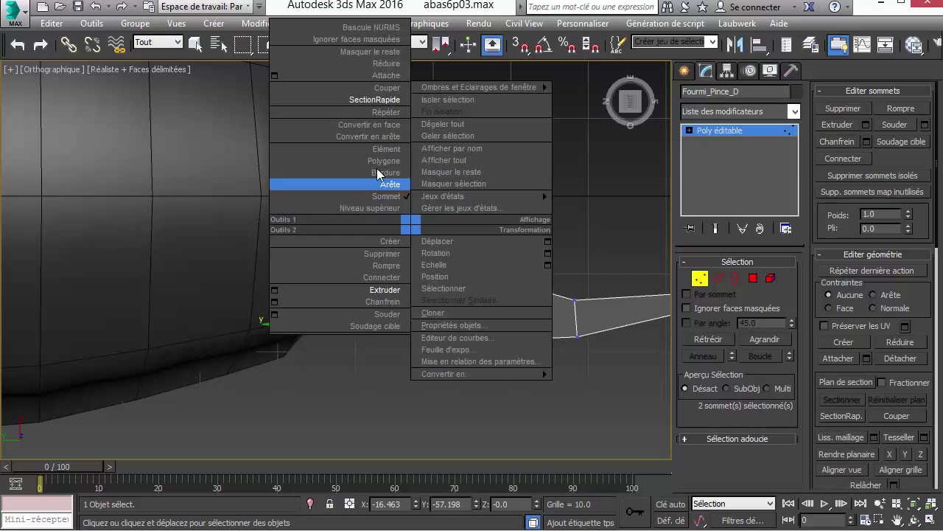
click(367, 101)
click(415, 253)
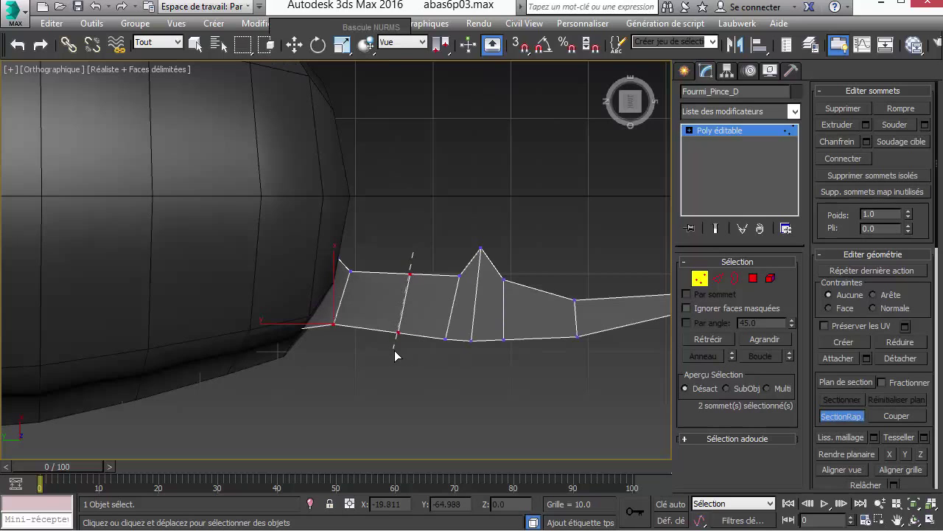
click(394, 350)
key(w)
Move the midway cut's inner vertices to about X -11.7, Y -66.1, and its outer vertices to about X -17.6, Y -64.5
click(409, 274)
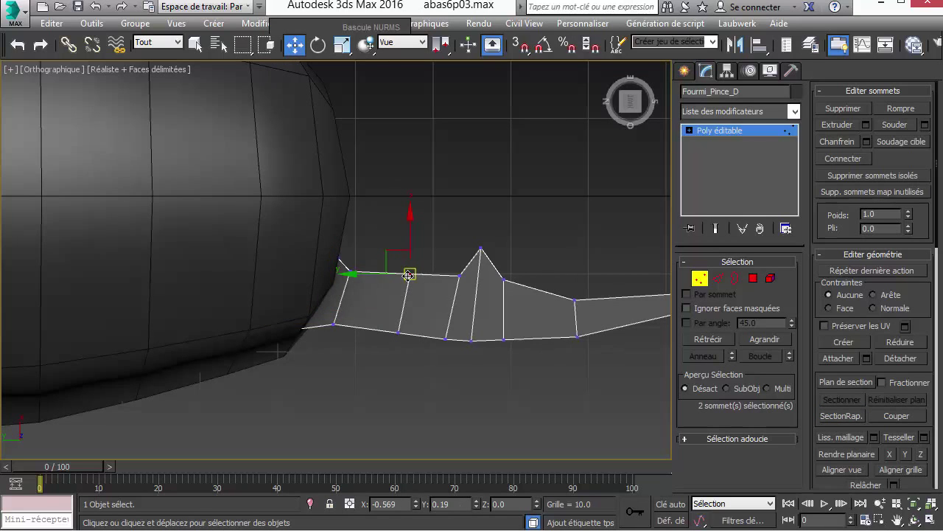
drag(409, 275, 401, 284)
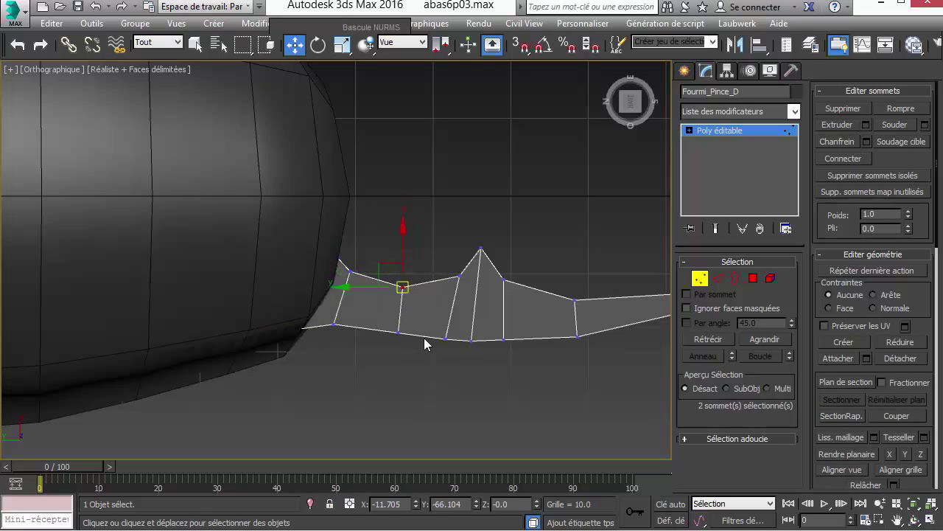
click(395, 332)
drag(361, 330, 353, 330)
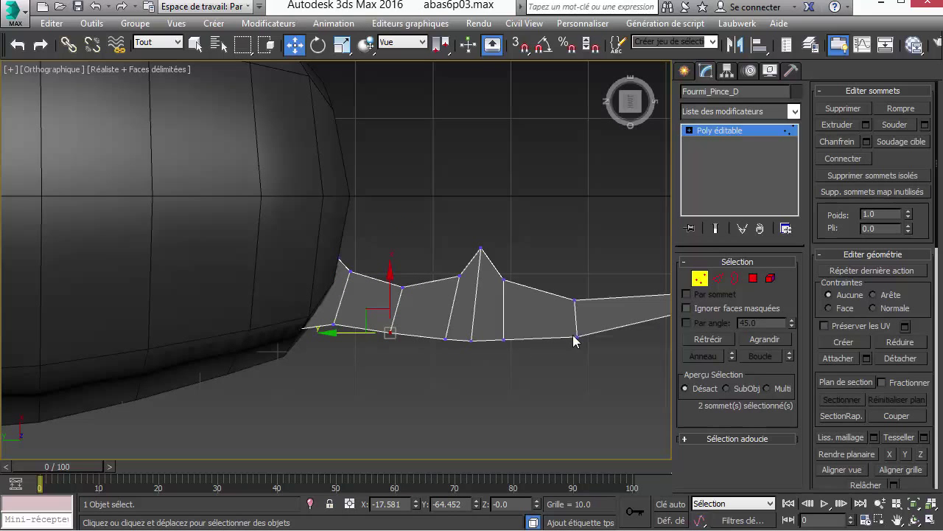
Bend the pincer's tip inward by moving all four end vertices to about X -5.1, Y -109.6
middle_drag(565, 385, 342, 416)
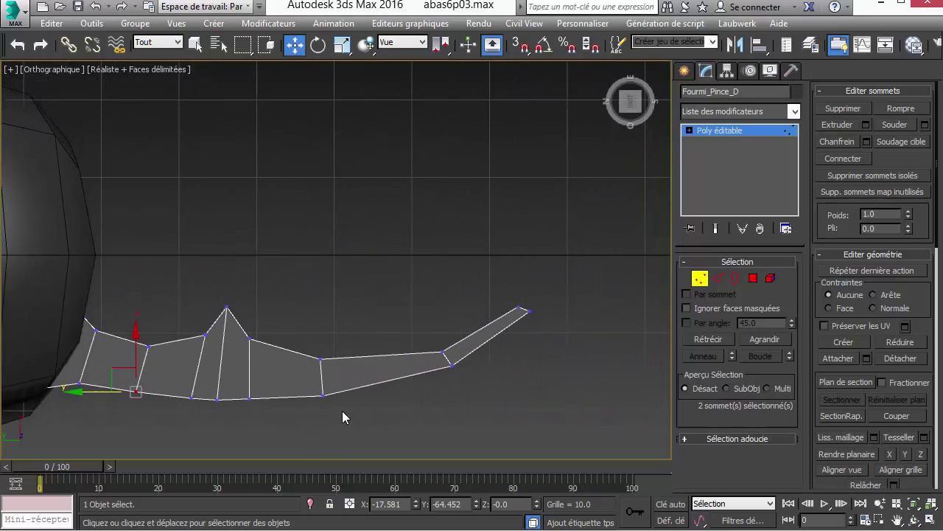
drag(515, 299, 547, 316)
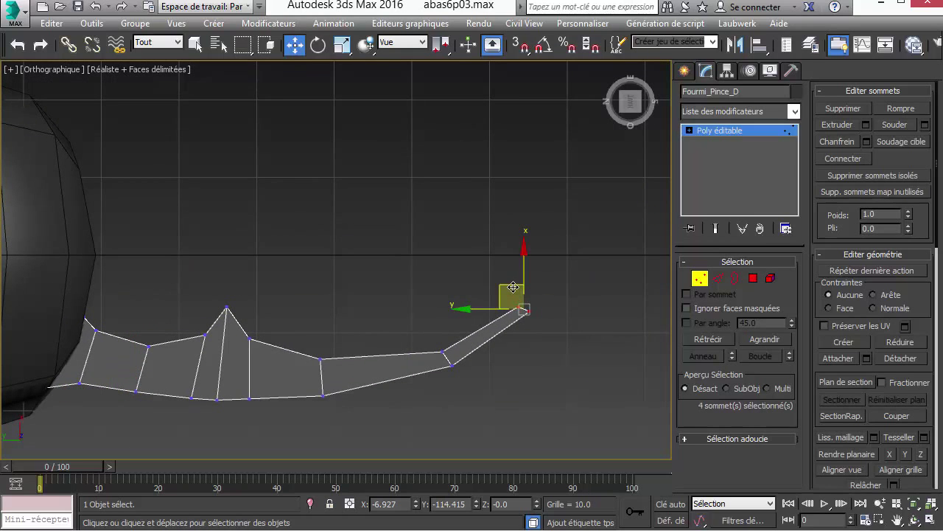
drag(512, 286, 476, 274)
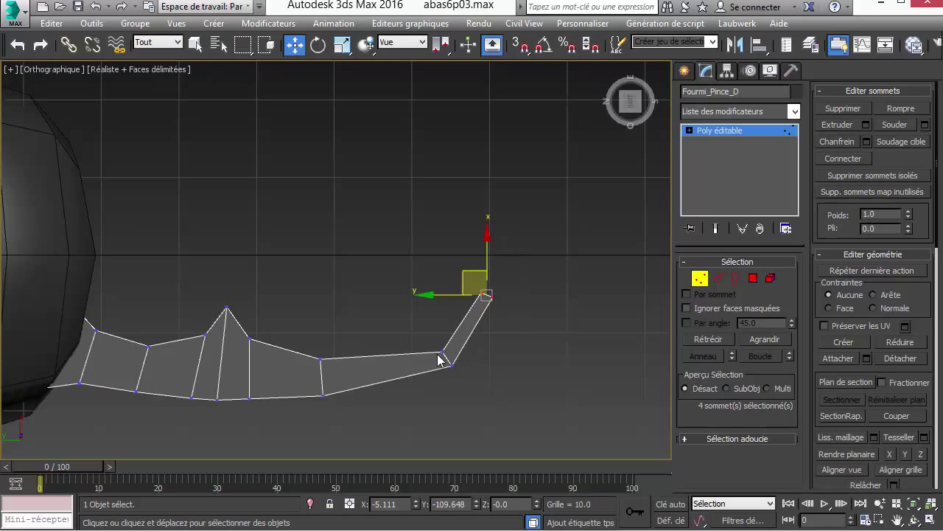
Cut a slanted cross-section with QuickSlice just before the pincer's last cross-section
right_click(352, 281)
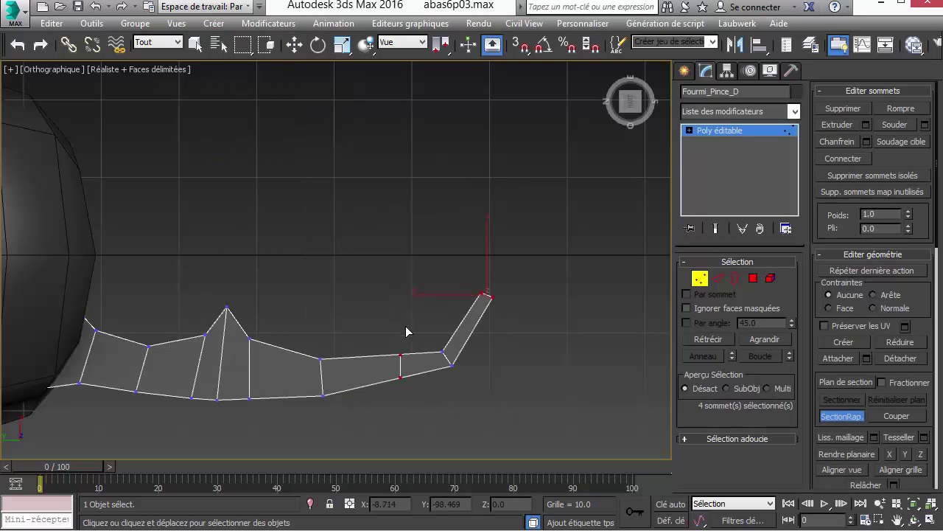
click(446, 416)
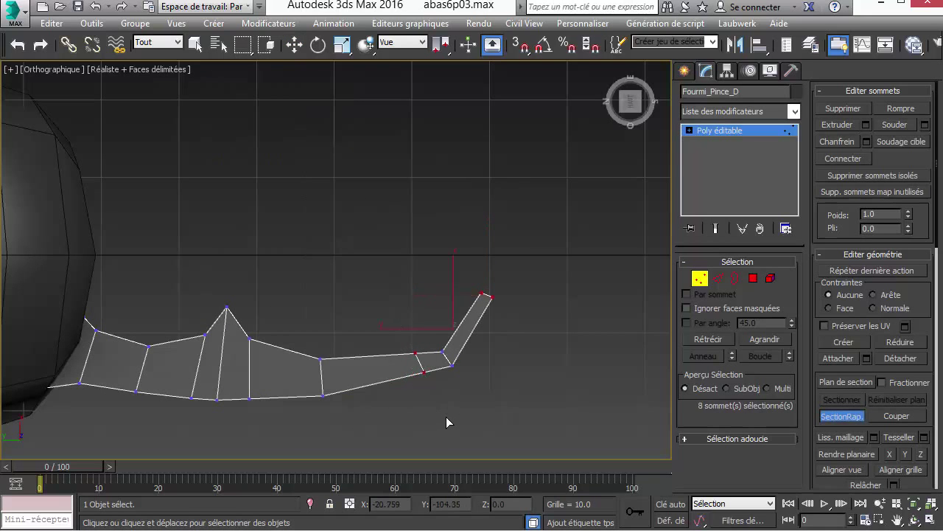
right_click(455, 364)
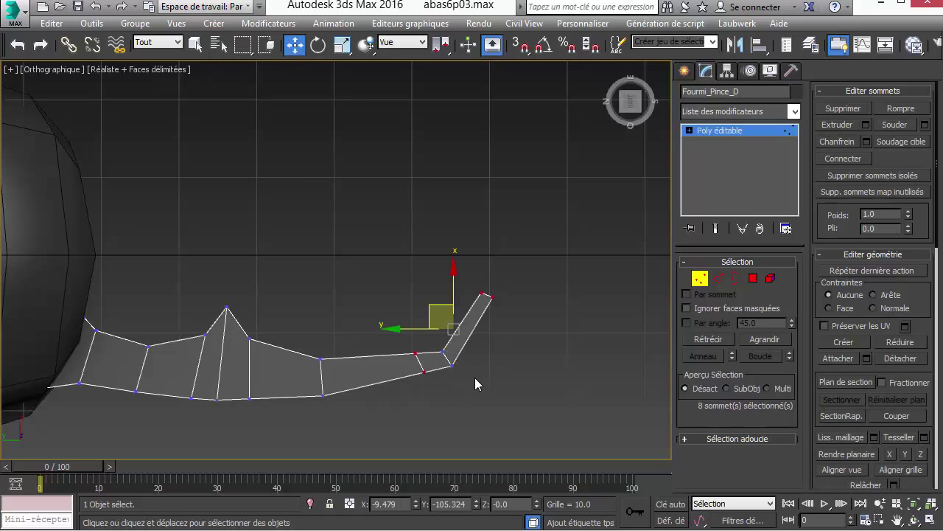
Move the last cross-section to about X -12.9, Y -107.9, and shift the new cut before it slightly outward along X
drag(474, 377, 462, 333)
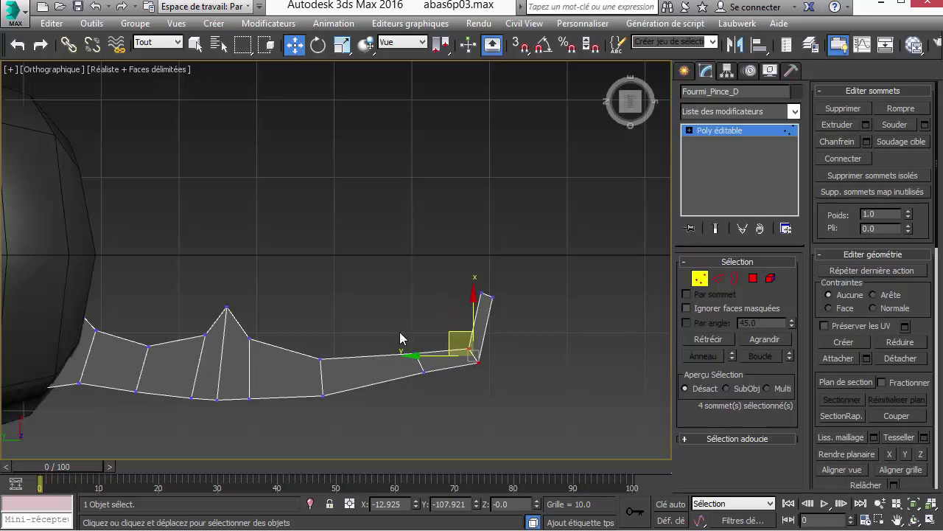
drag(400, 333, 450, 394)
drag(419, 322, 419, 331)
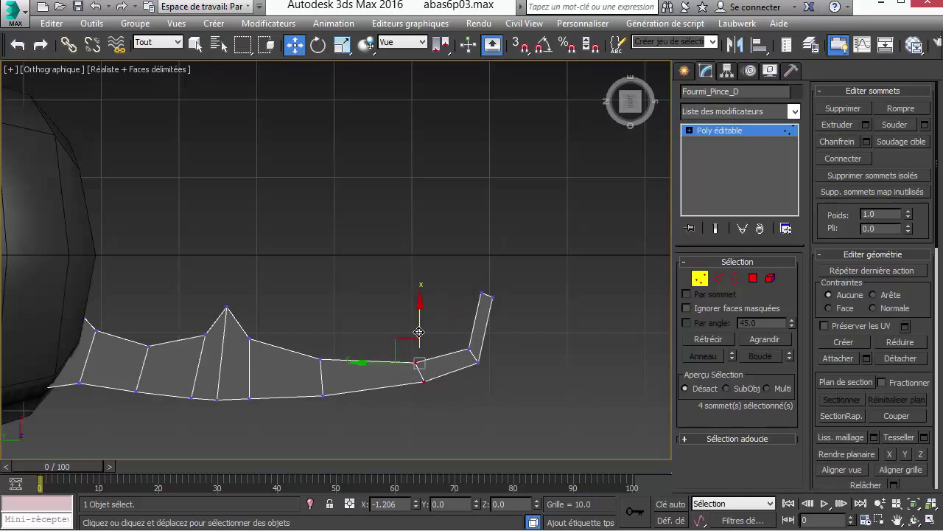
Shift the inner vertices of the cross-section at the tip's bend slightly outward along X
click(469, 350)
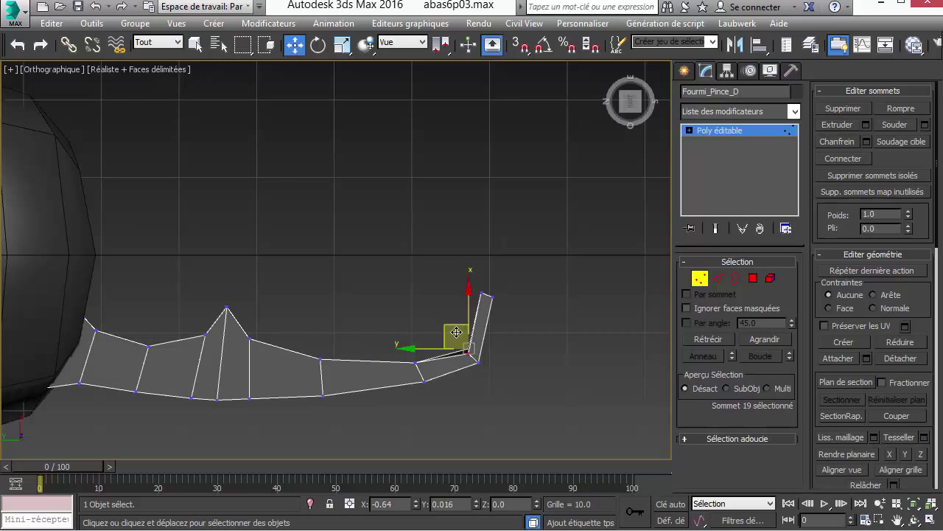
ctrl+click(474, 364)
scroll(475, 364, up, 5)
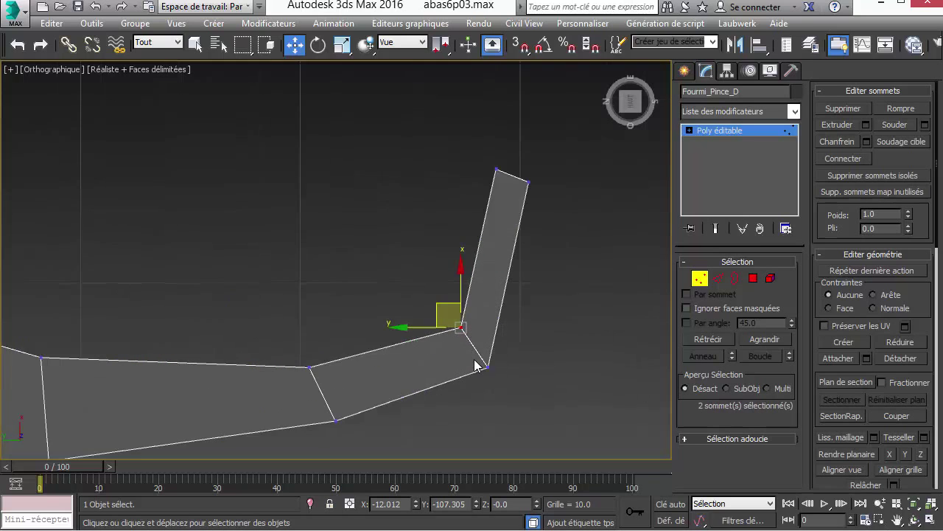
drag(450, 316, 450, 332)
Narrow the pincer's tip by moving its two inner end vertices to about X -5.4, Y -109.6
drag(513, 201, 514, 202)
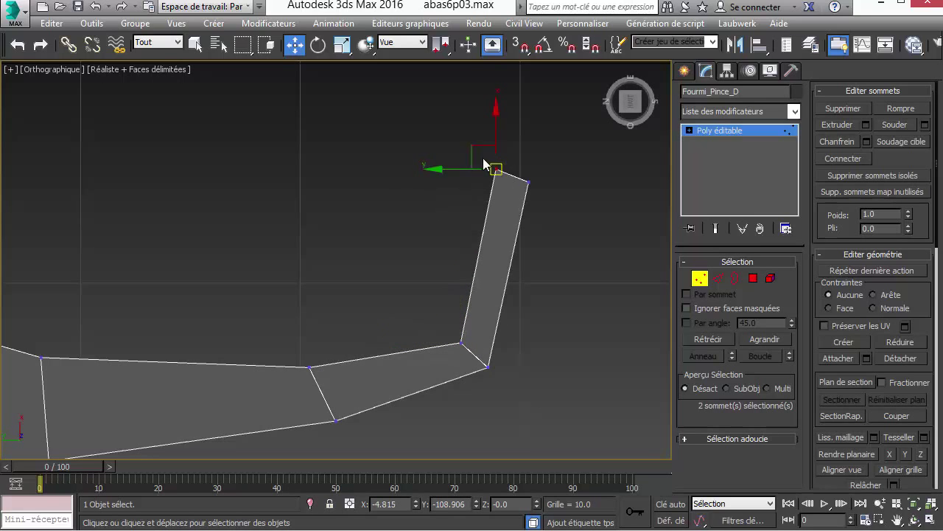
drag(472, 144, 489, 157)
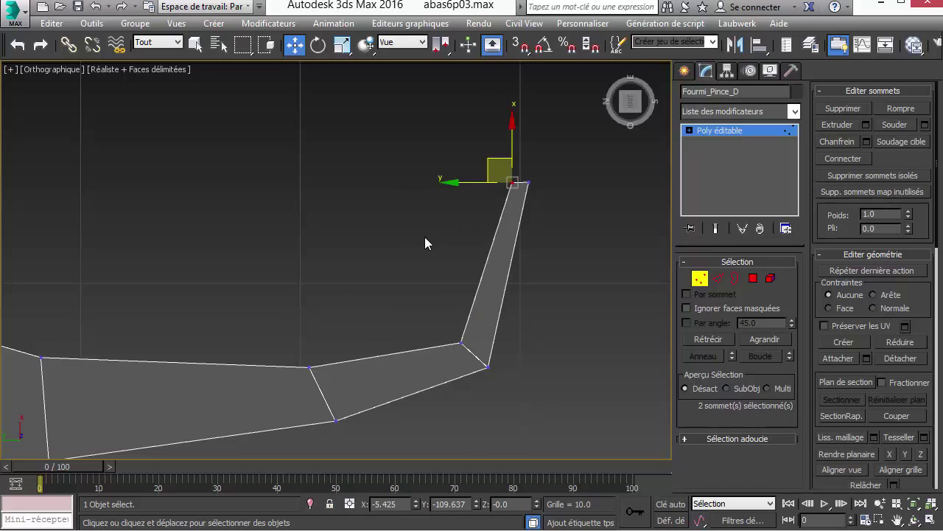
scroll(442, 261, down, 6)
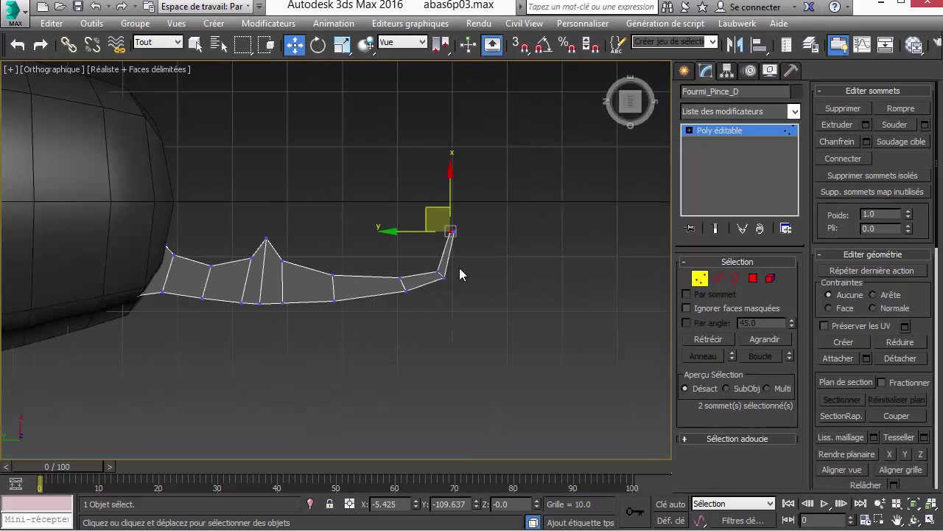
middle_drag(423, 251, 526, 271)
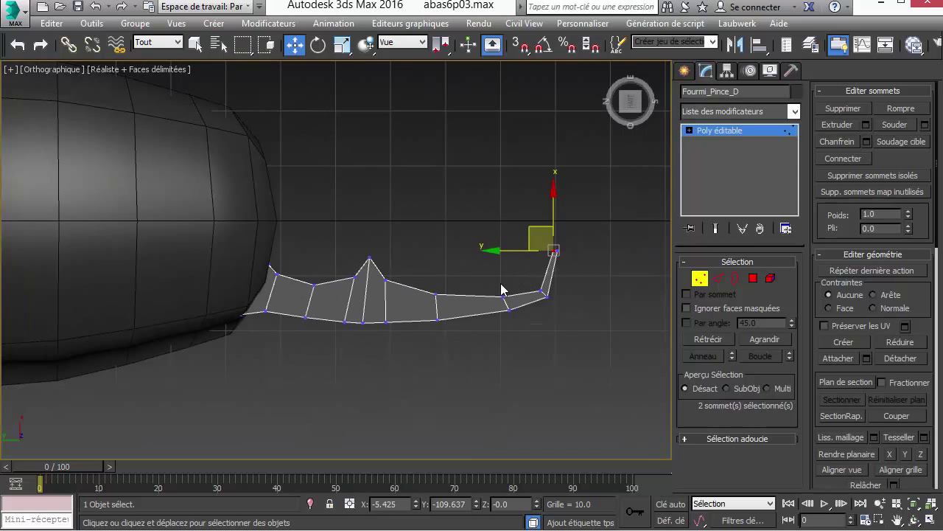
Apply the Lissage rapide modifier to the pincer
click(795, 112)
drag(796, 148, 787, 398)
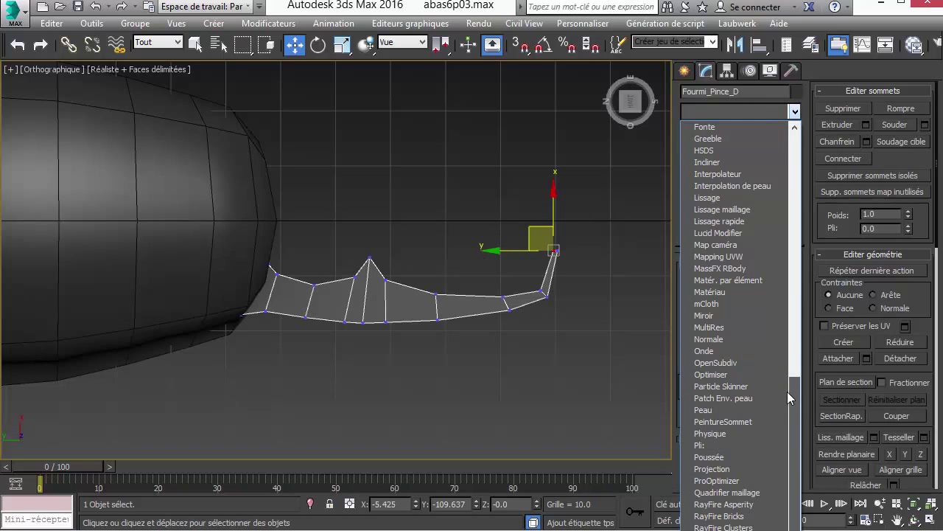
click(764, 223)
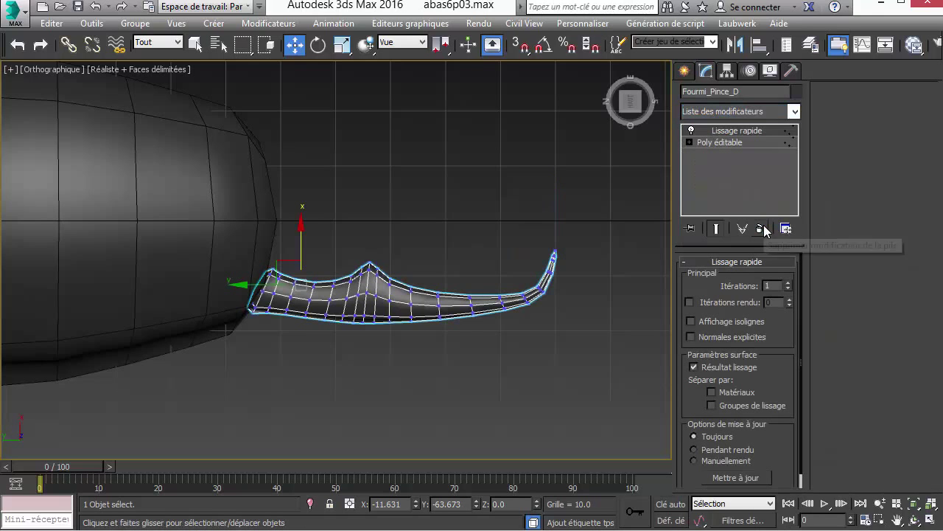
Return to the Poly éditable's Sommet level with the smoothed end result shown, and turn off Faces délimitées in the viewport
click(689, 142)
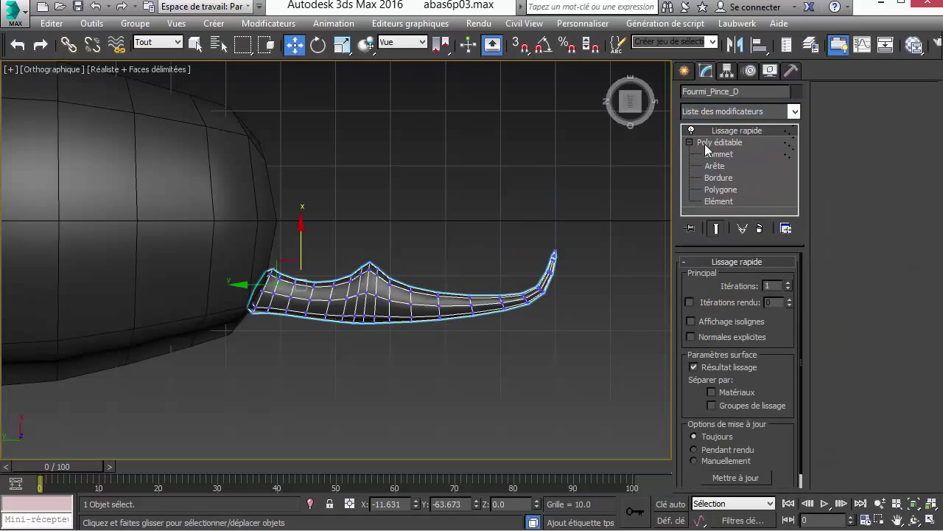
click(719, 154)
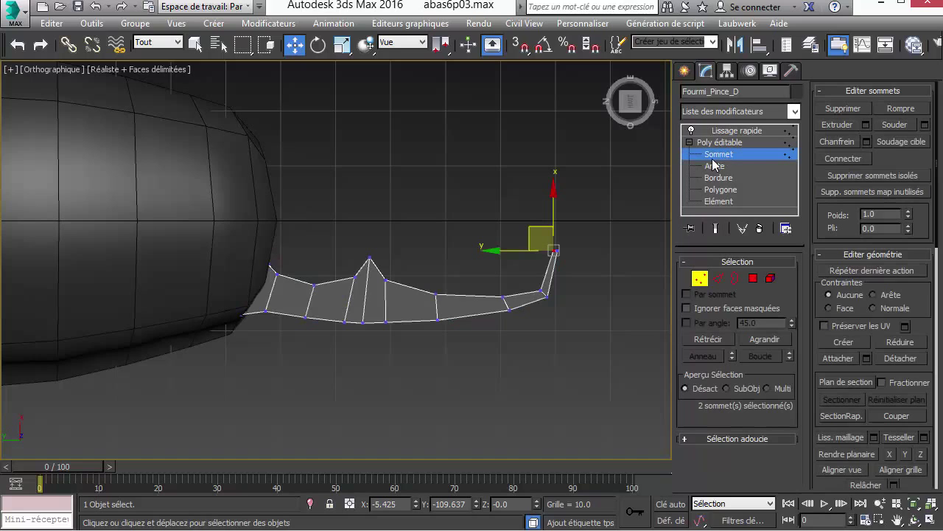
click(715, 228)
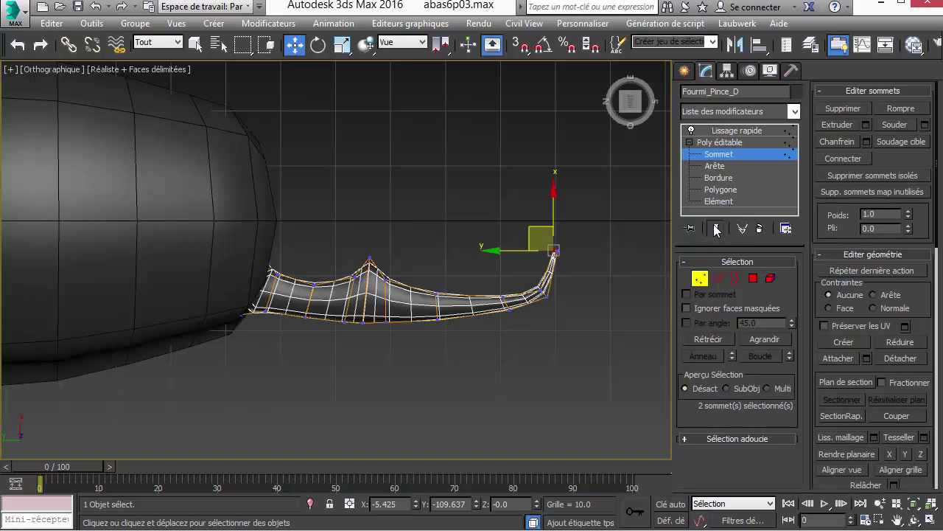
click(692, 132)
click(691, 131)
click(149, 71)
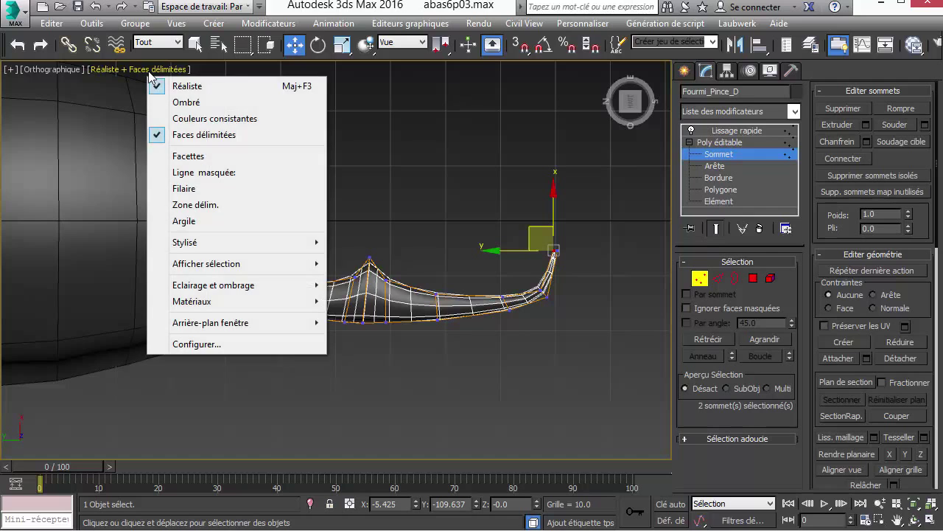
click(205, 135)
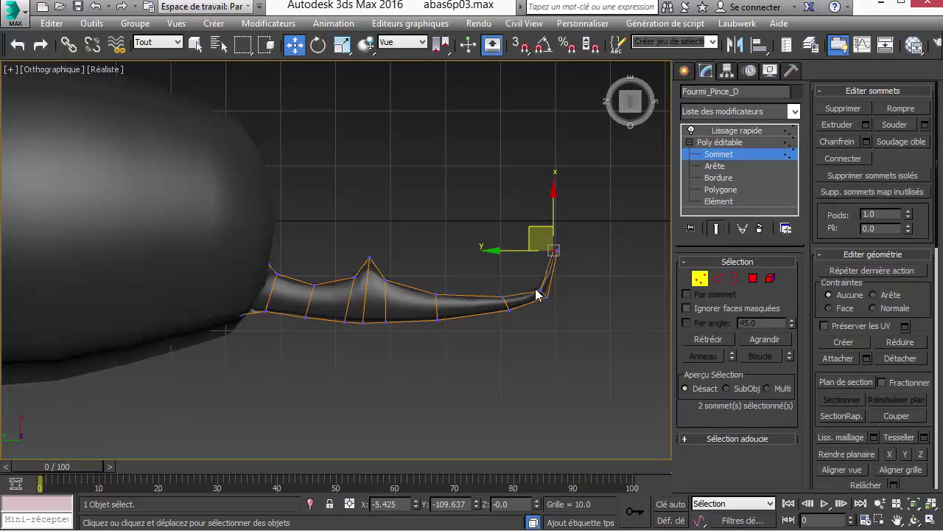
Sharpen the tooth by moving the inner vertices on both sides of its base closer, the tip-side pair to about X -12.2, Y -77.6
scroll(358, 295, up, 5)
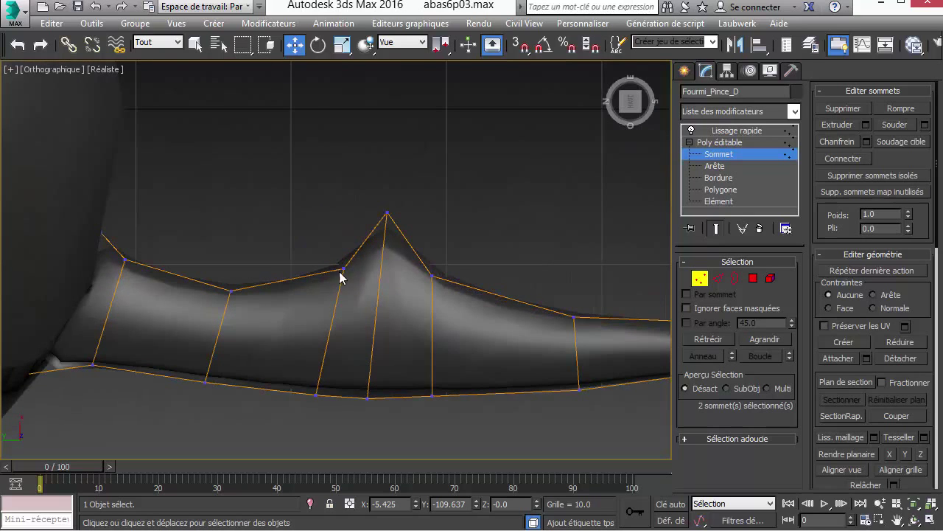
drag(331, 250, 352, 295)
drag(334, 246, 349, 263)
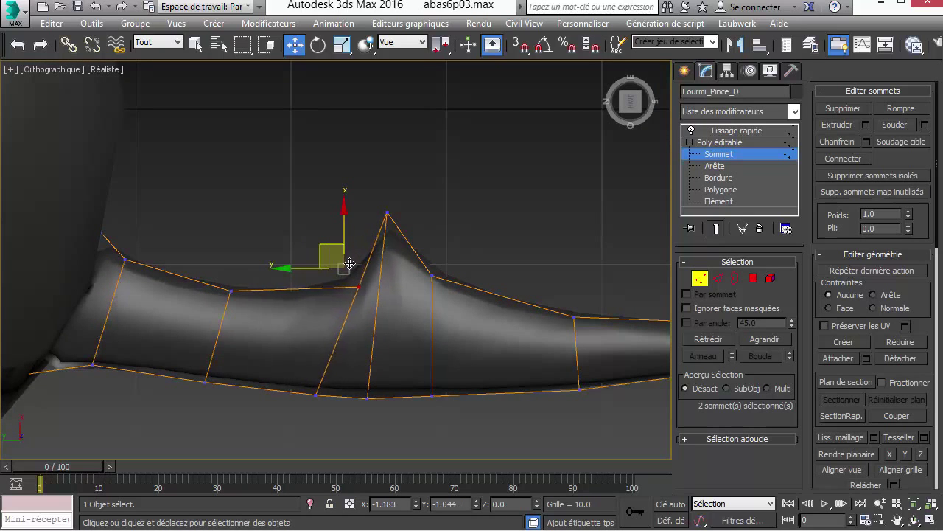
drag(461, 254, 422, 297)
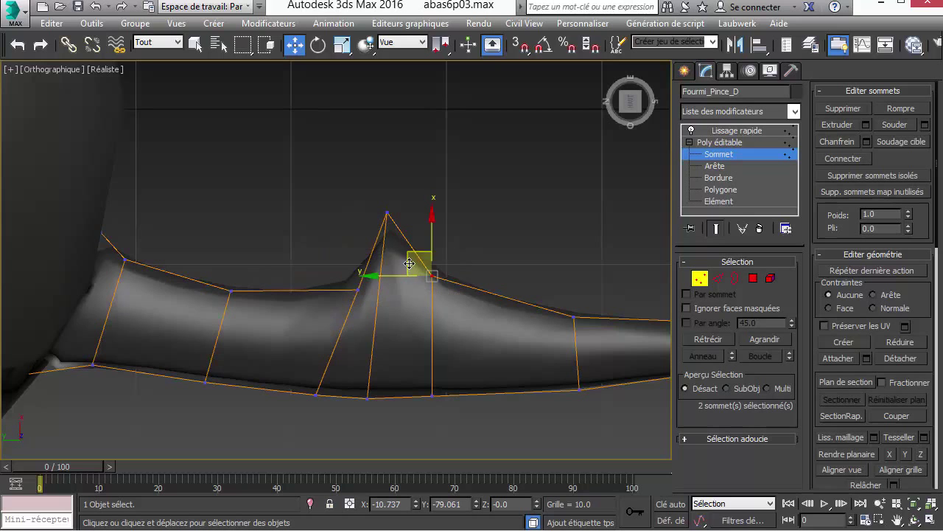
drag(421, 254, 398, 277)
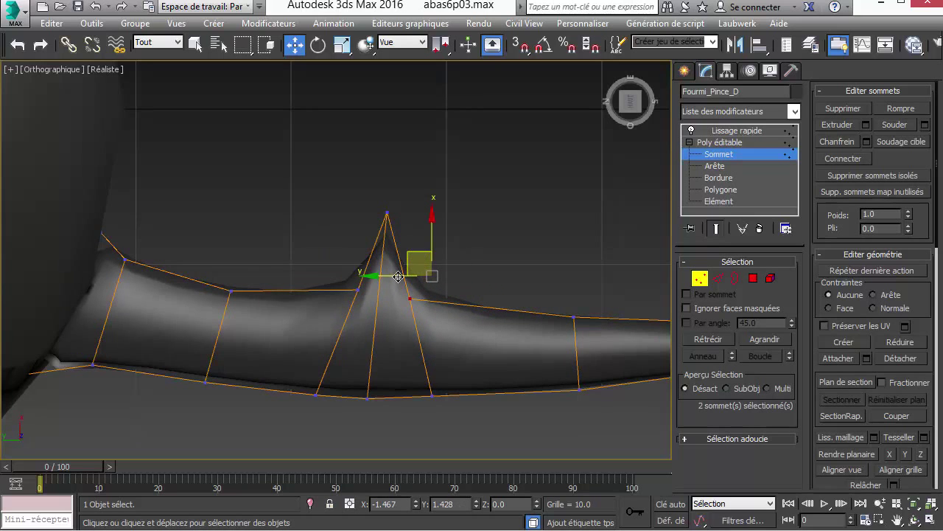
Shift the inner vertices of the cross-sections flanking the tooth area outward, placing the tip-side pair at about X -14.4, Y -88.3
scroll(398, 277, down, 6)
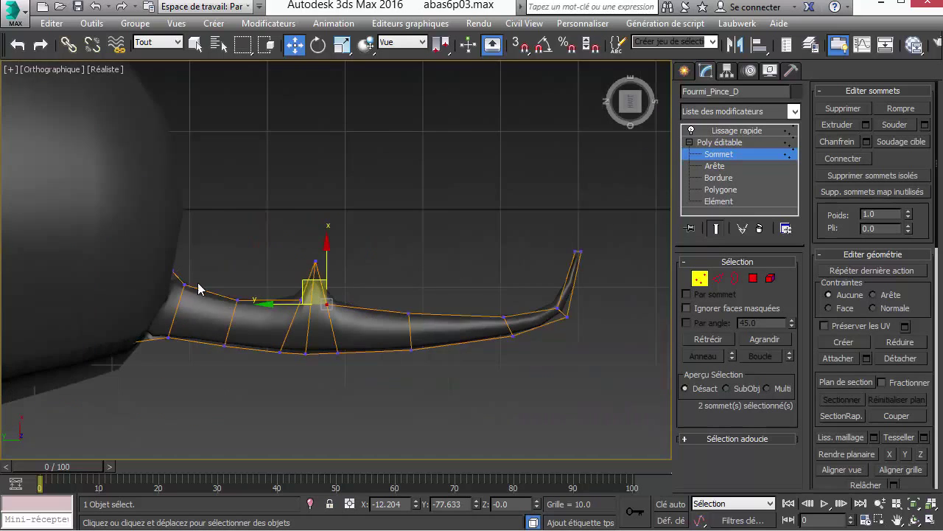
scroll(202, 294, up, 3)
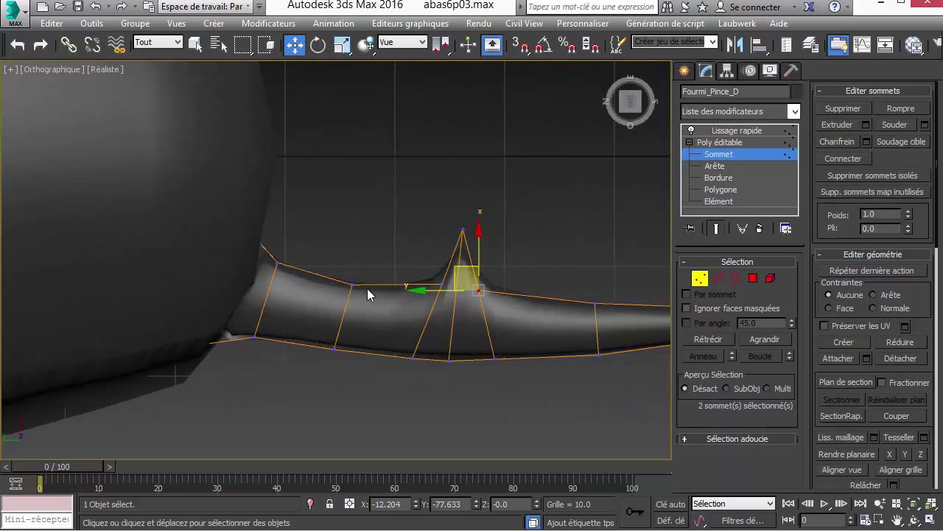
click(335, 347)
click(351, 284)
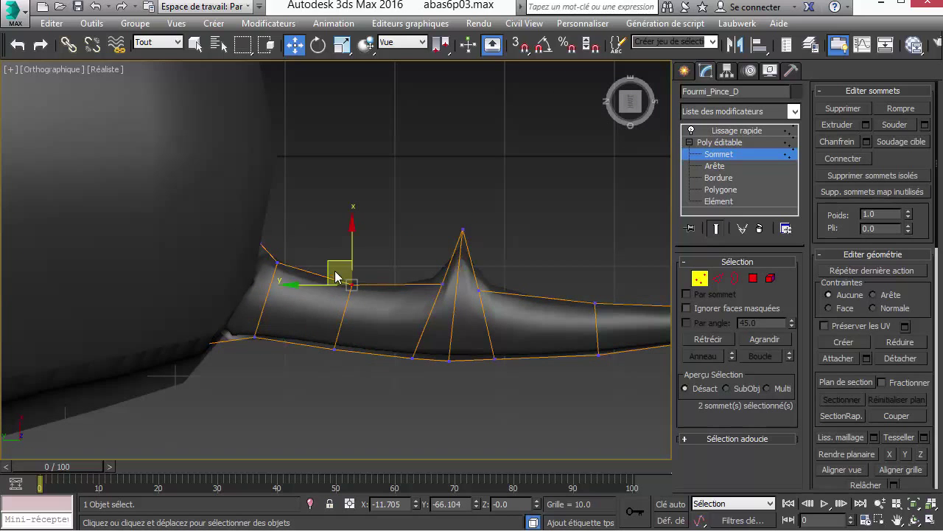
drag(337, 261, 335, 270)
middle_drag(437, 275, 209, 281)
click(367, 309)
drag(356, 284, 357, 308)
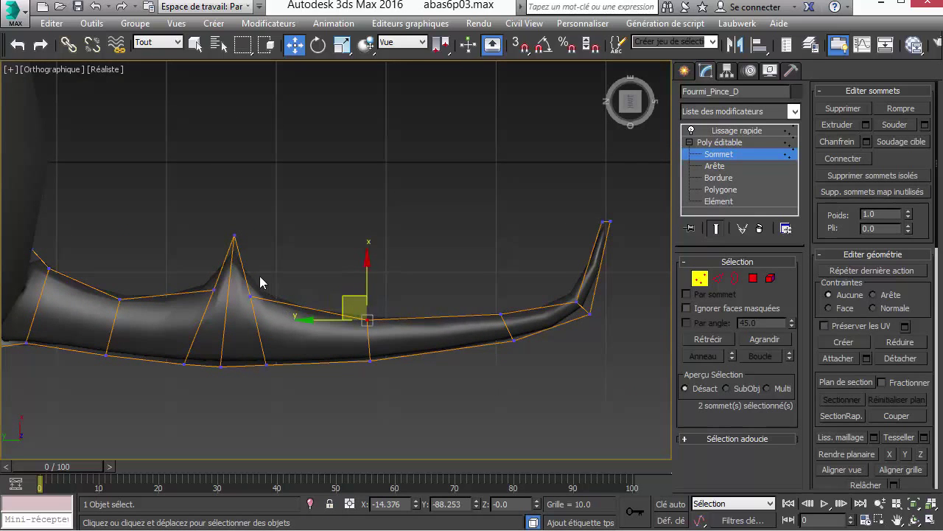
click(532, 351)
scroll(531, 356, down, 3)
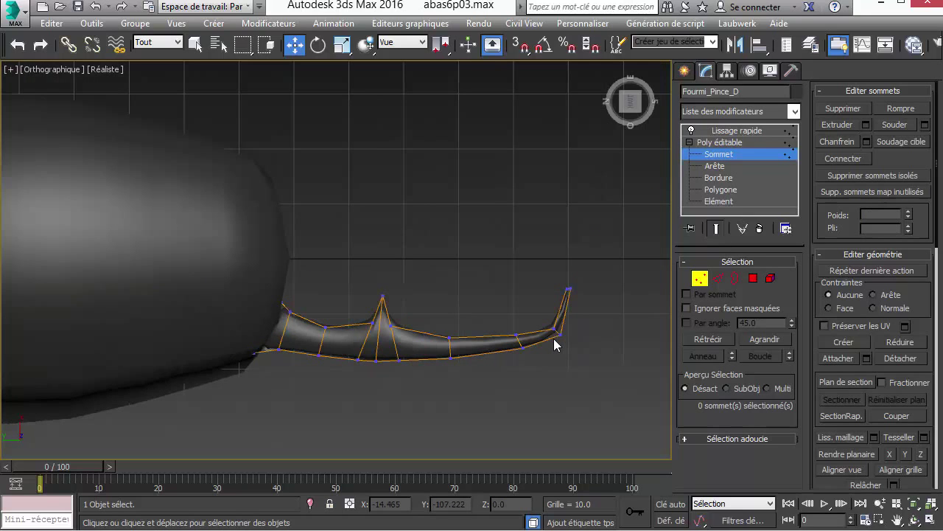
Cut a slanted cross-section with QuickSlice near the pincer's base, just beside the head
scroll(337, 341, up, 5)
middle_drag(310, 324, 377, 311)
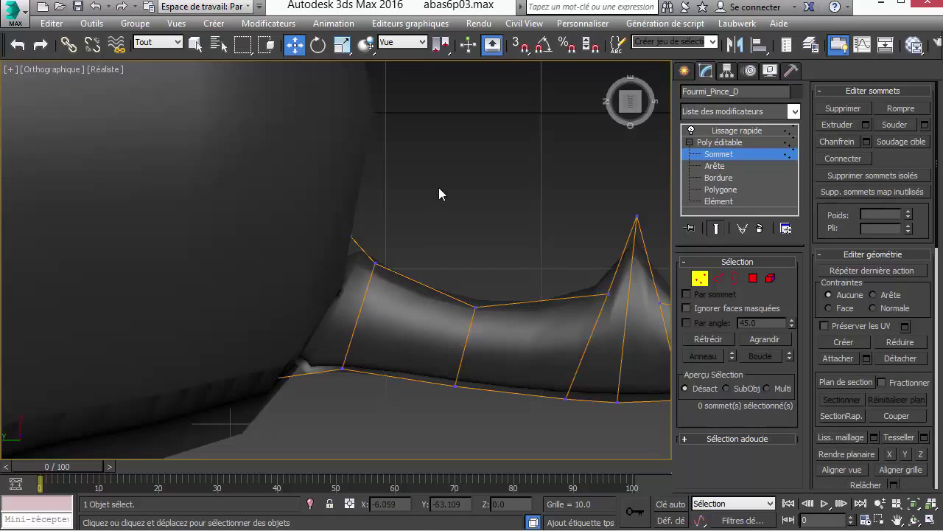
right_click(407, 146)
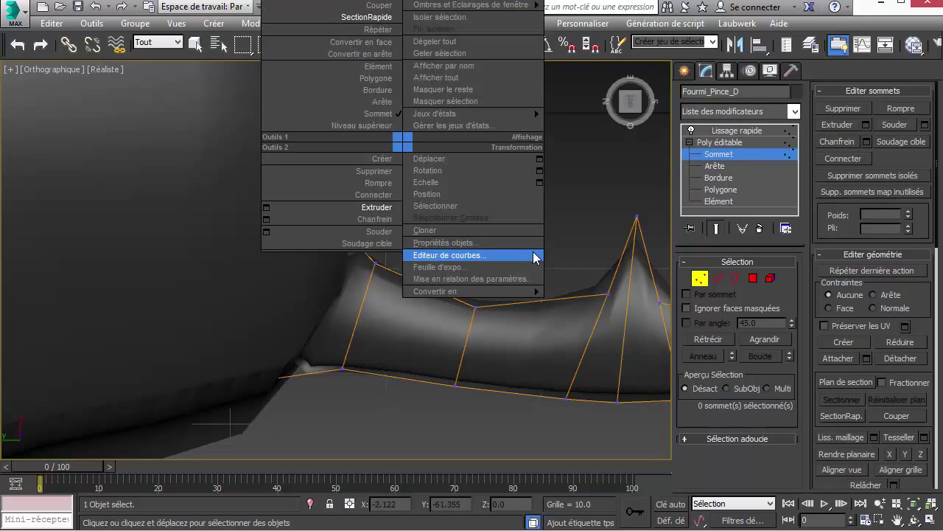
click(381, 421)
right_click(507, 249)
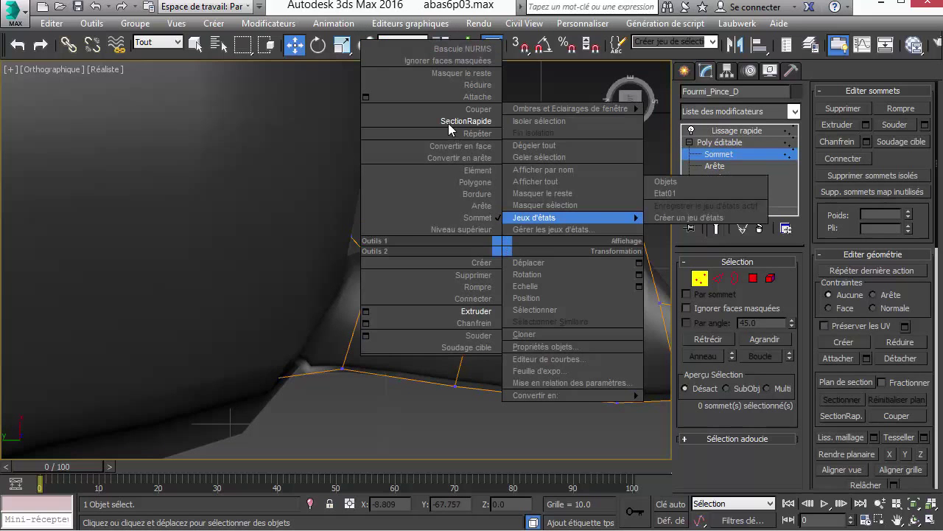
click(465, 122)
right_click(477, 251)
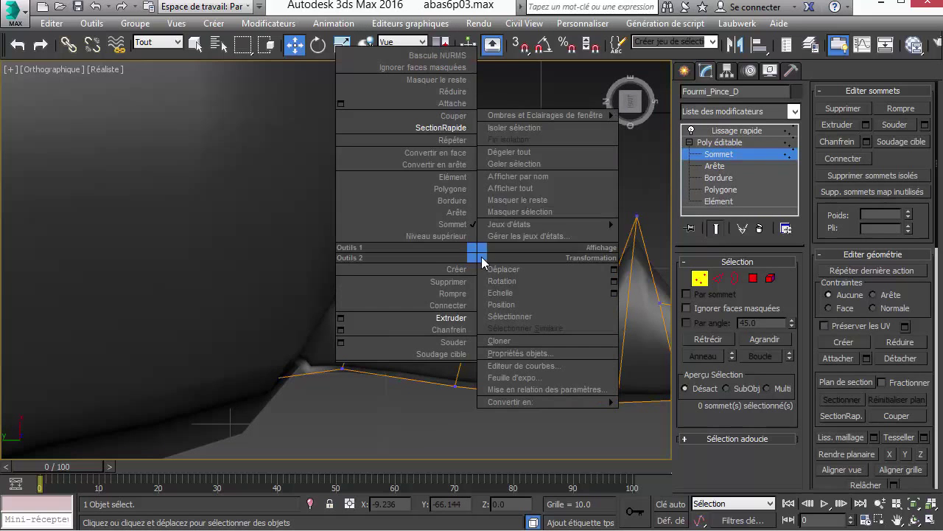
click(460, 129)
click(379, 185)
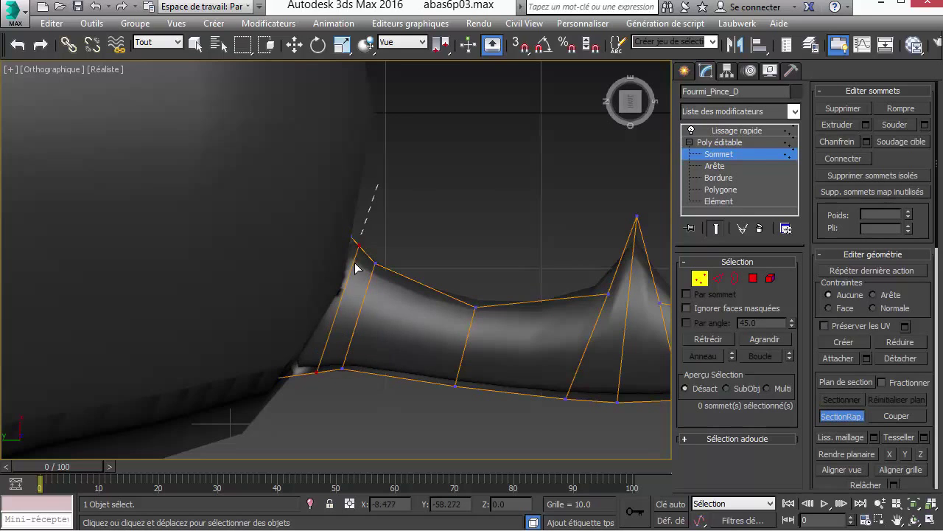
click(291, 424)
Flare the new base cut by moving its inner vertices about 0.3 in X and -0.6 in Y, and its outer vertices outward
key(w)
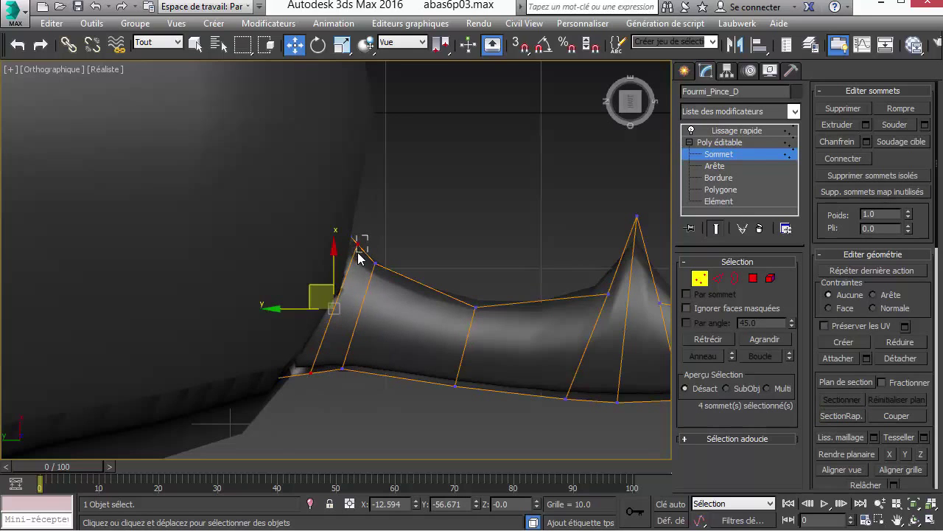
click(357, 252)
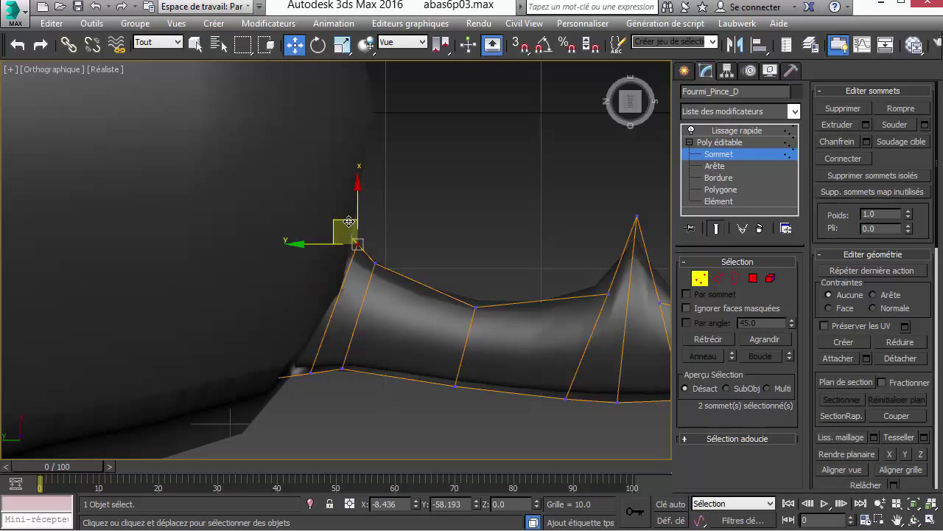
drag(348, 221, 358, 217)
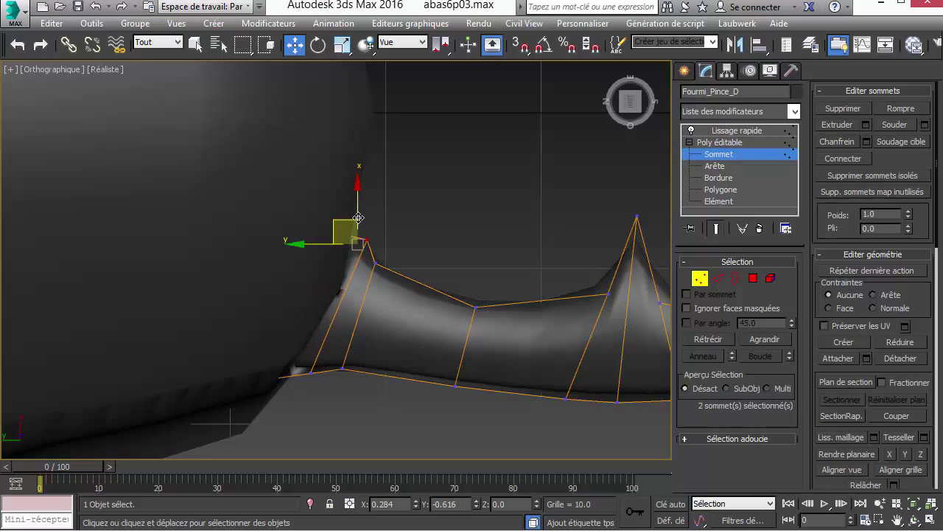
click(303, 372)
drag(293, 348, 285, 363)
Move the base's inner end vertices to about X -7.0, Y -56.6 and its outer ones to about X -16.6, Y -52.2, then leave vertex editing
drag(348, 212, 272, 235)
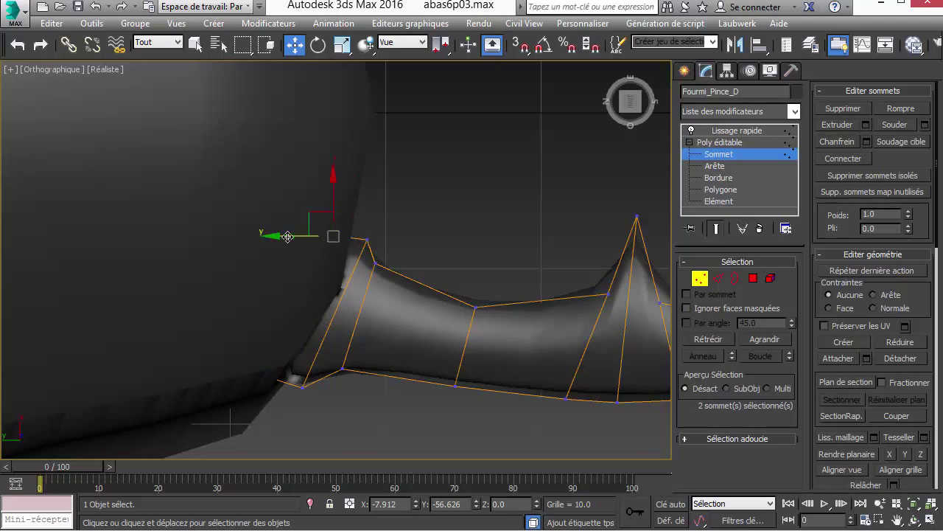
drag(314, 194, 313, 180)
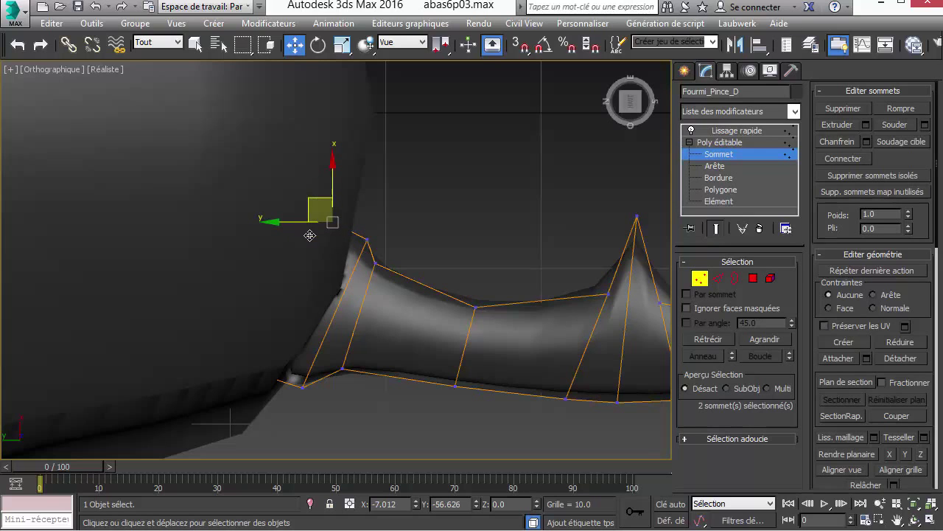
drag(280, 395, 243, 342)
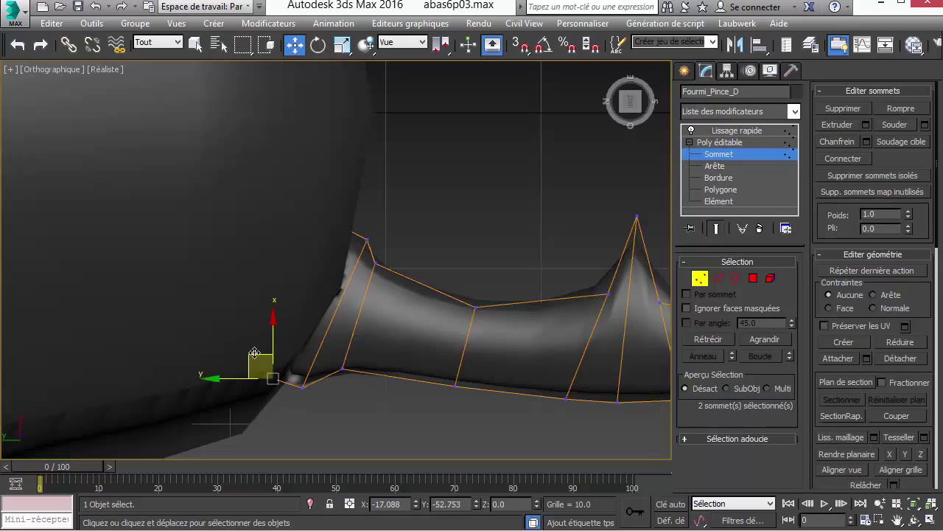
scroll(353, 352, down, 5)
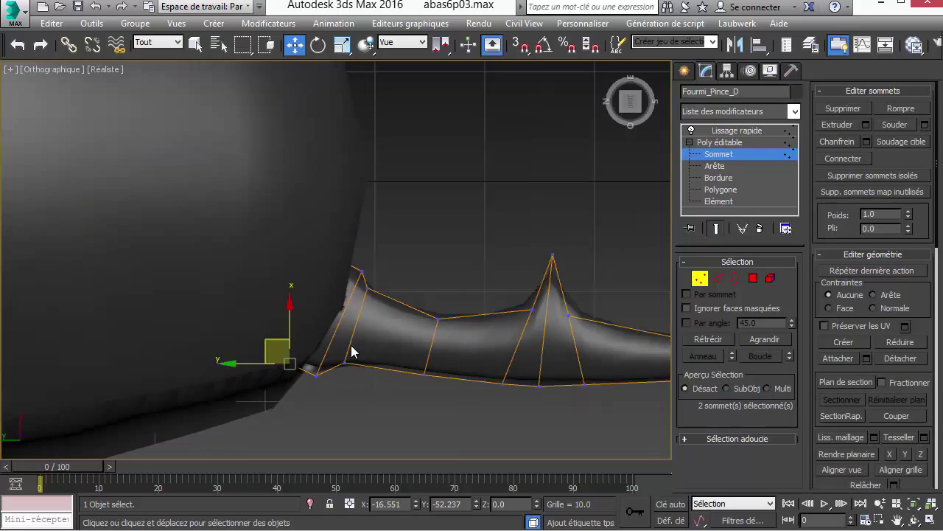
click(696, 278)
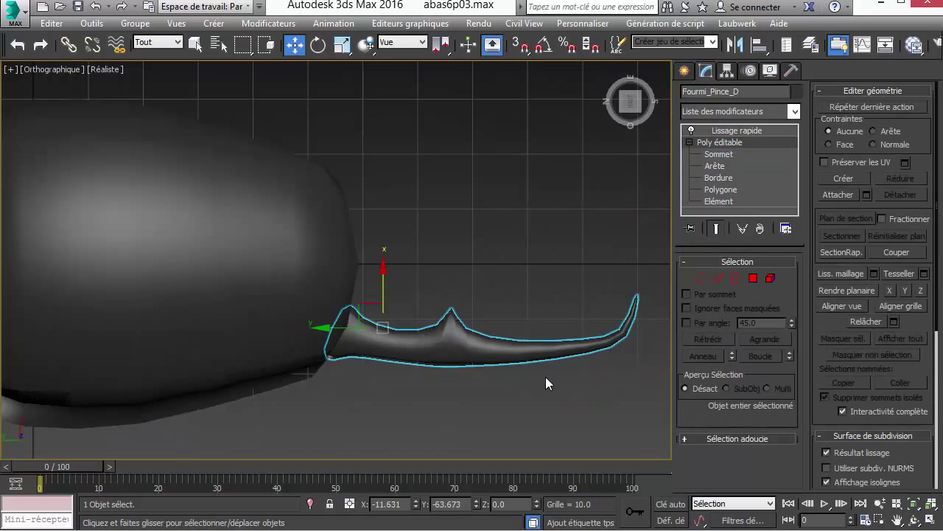
Show edged faces in a perspective side view and compare the pincer with Lissage rapide off and on
key(F4)
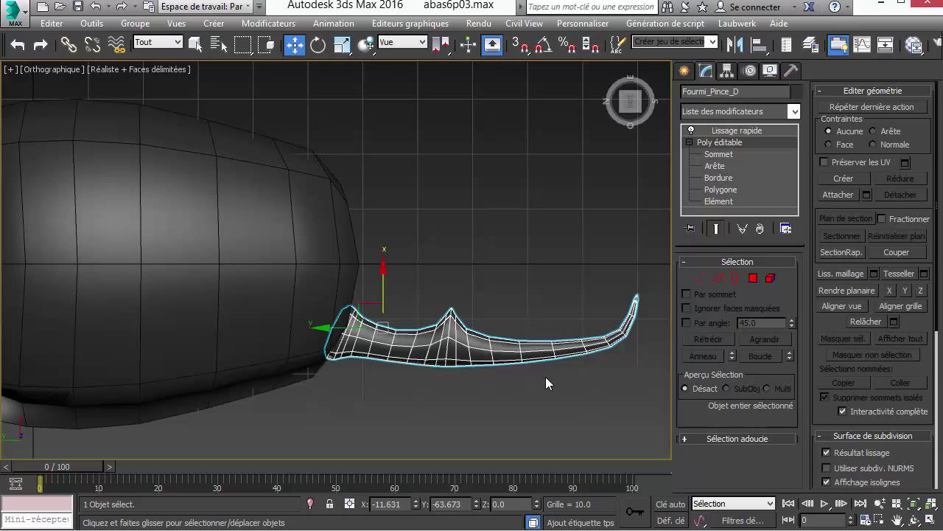
key(p)
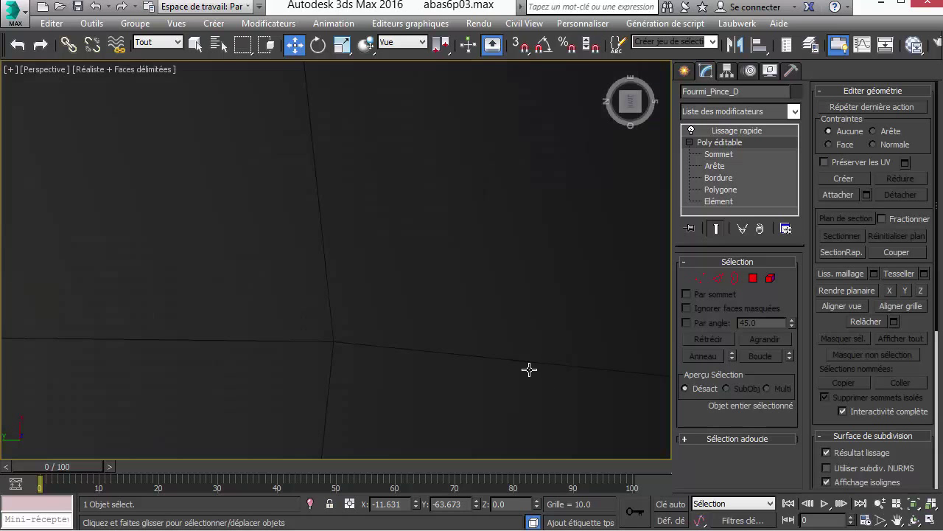
scroll(452, 340, down, 3)
alt+middle_drag(451, 340, 449, 276)
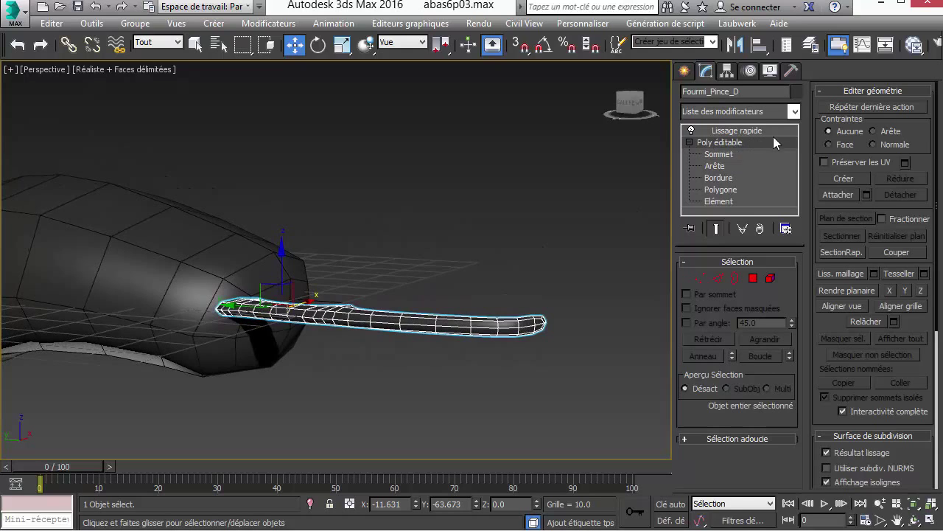
click(691, 131)
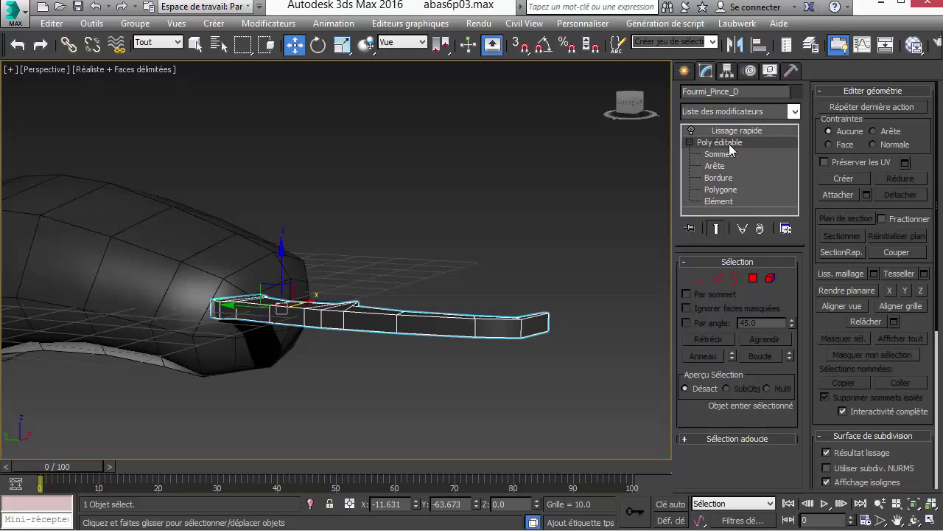
click(691, 130)
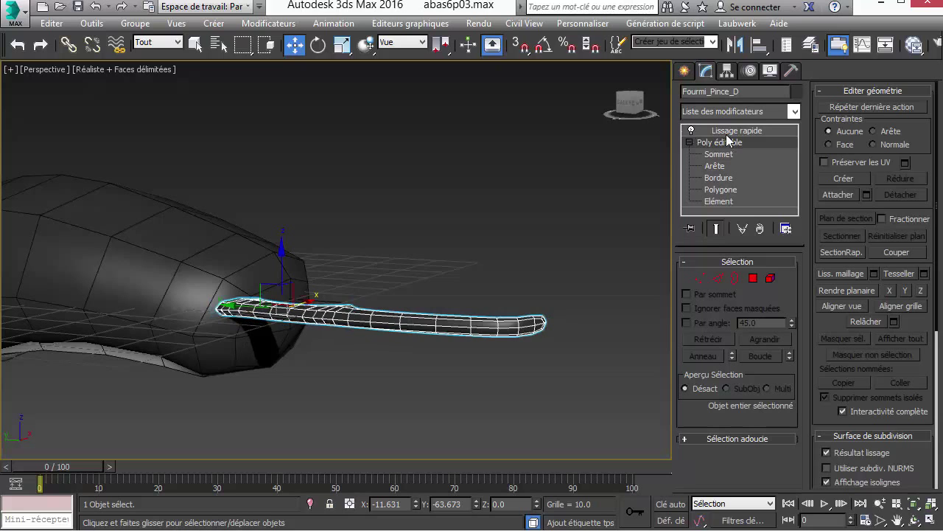
Add an FFD 2x2x2 modifier between the pincer's Poly éditable and Lissage rapide, and open its control points for editing
click(726, 149)
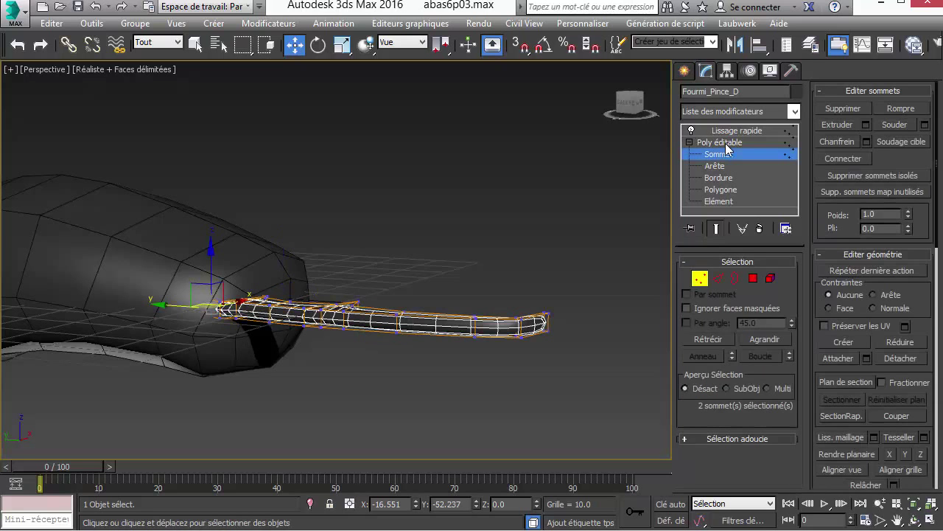
click(726, 149)
click(726, 148)
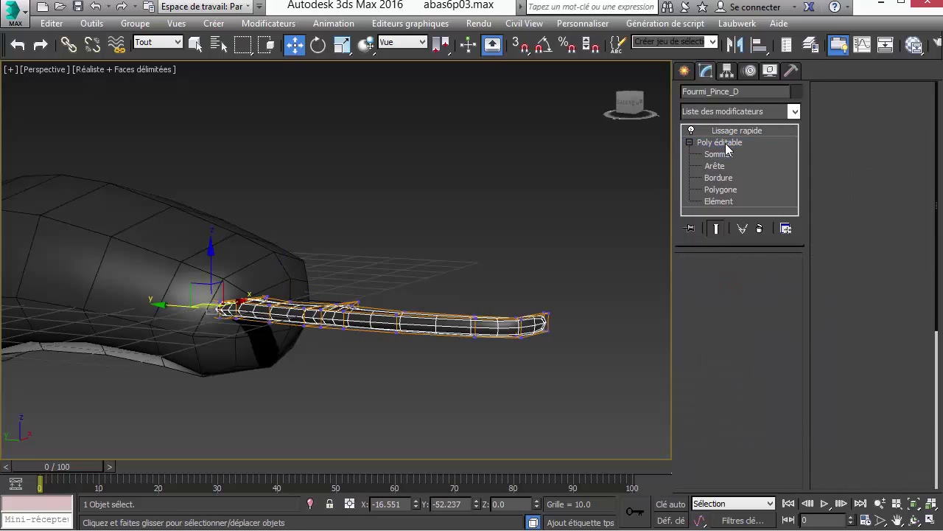
click(795, 111)
scroll(770, 236, up, 5)
scroll(768, 253, down, 8)
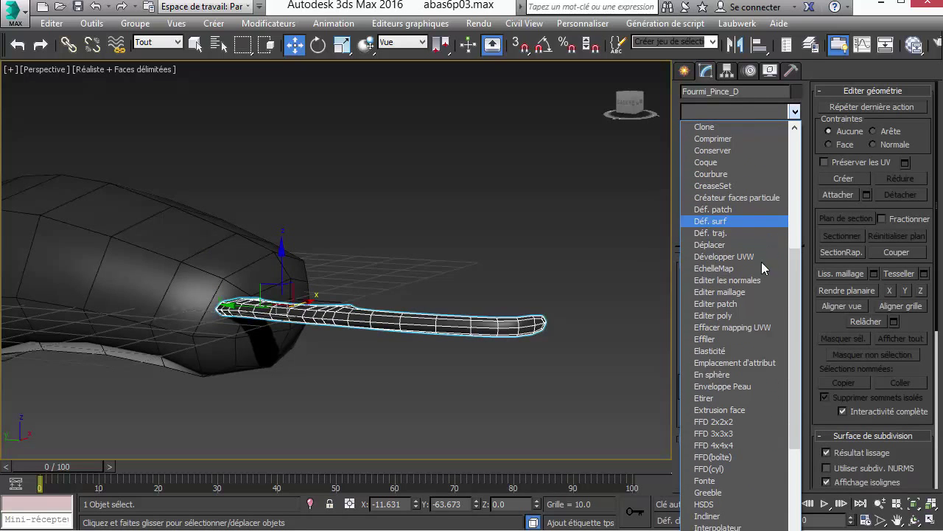
click(742, 426)
click(704, 140)
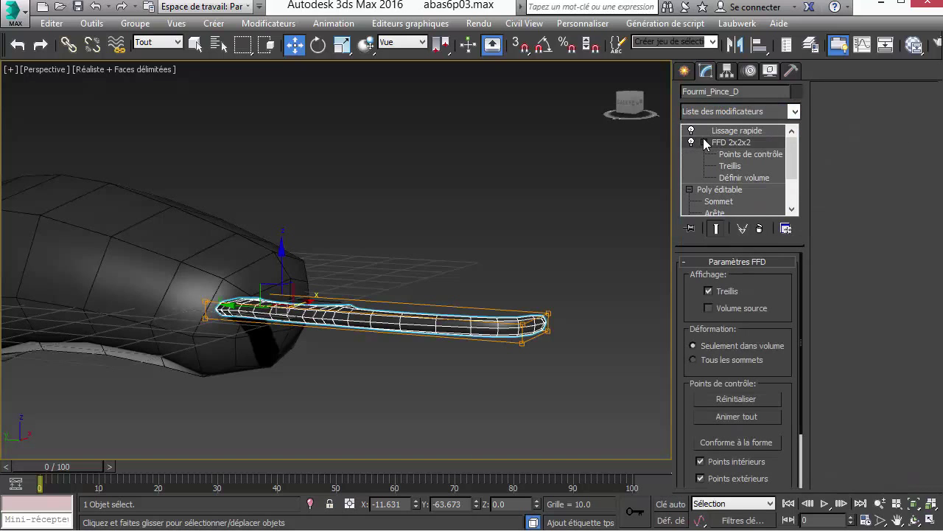
click(740, 154)
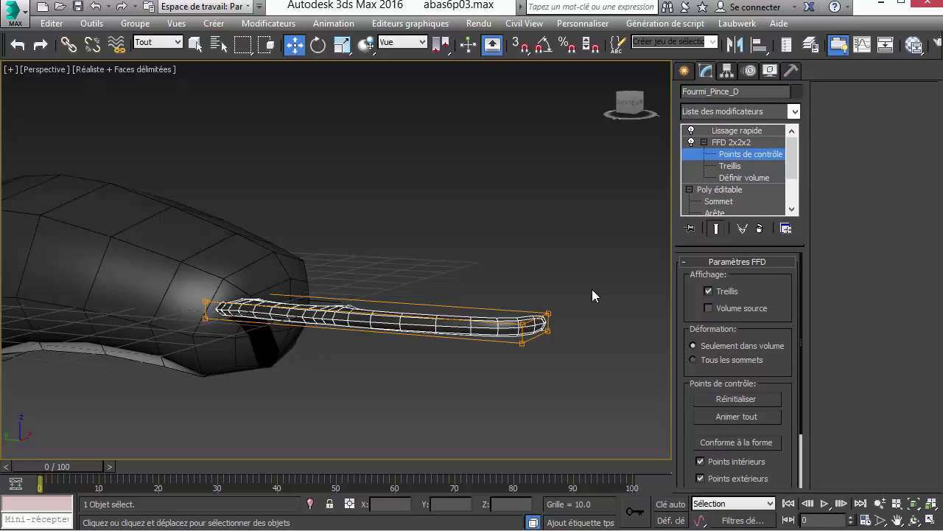
Scale up the lattice's control points at the pincer's base along Z, using the Vue reference coordinate system
drag(564, 377, 564, 377)
right_click(564, 377)
click(599, 416)
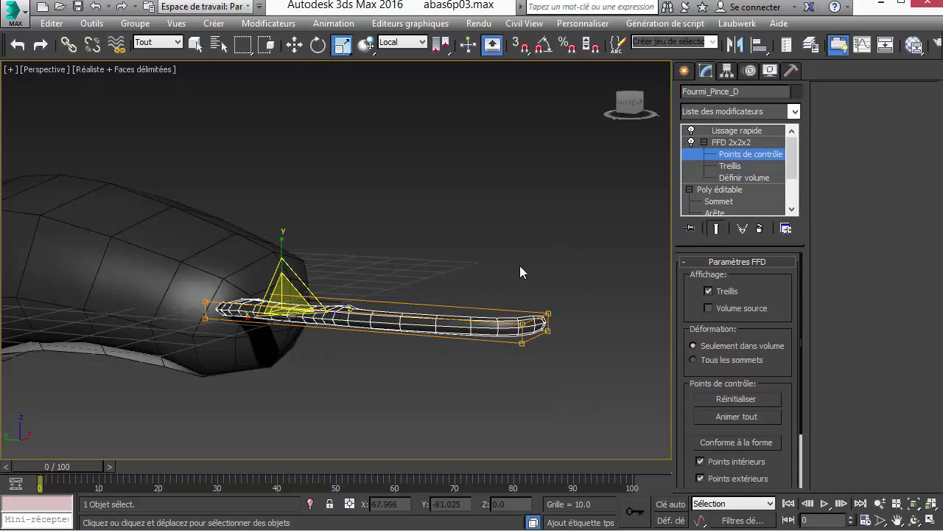
drag(519, 272, 573, 389)
click(405, 46)
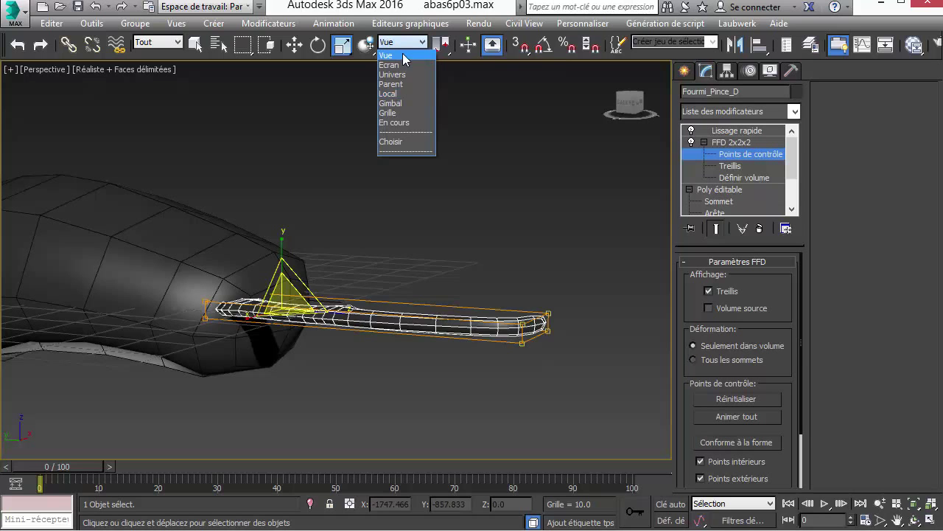
click(403, 55)
drag(535, 259, 537, 285)
alt+middle_drag(537, 286, 179, 361)
drag(203, 346, 129, 257)
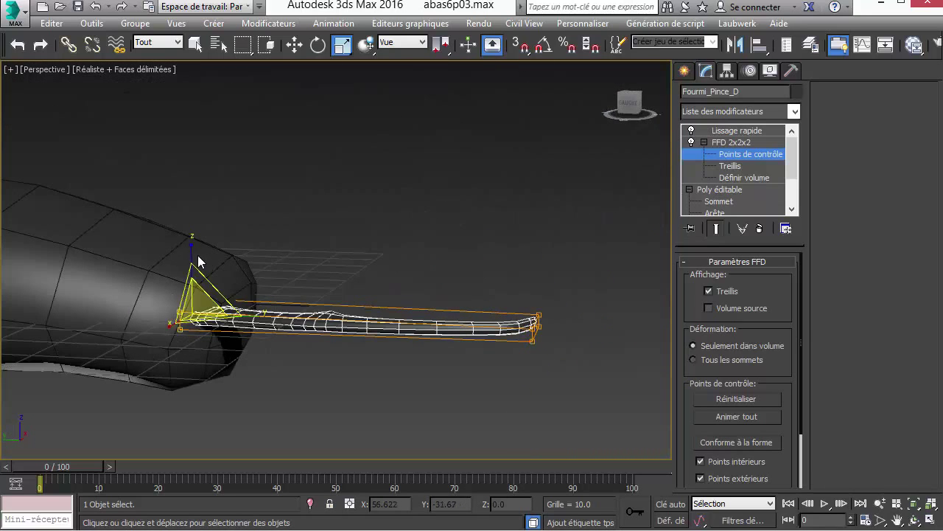
drag(197, 255, 200, 211)
Move the scaled base control points to about X -12.0, Y -53.1, then leave control point editing and return to Lissage rapide
mouse_move(390, 255)
alt+middle_down()
mouse_move(377, 297)
mouse_move(294, 306)
mouse_move(235, 260)
mouse_move(389, 221)
mouse_move(377, 252)
alt+middle_up()
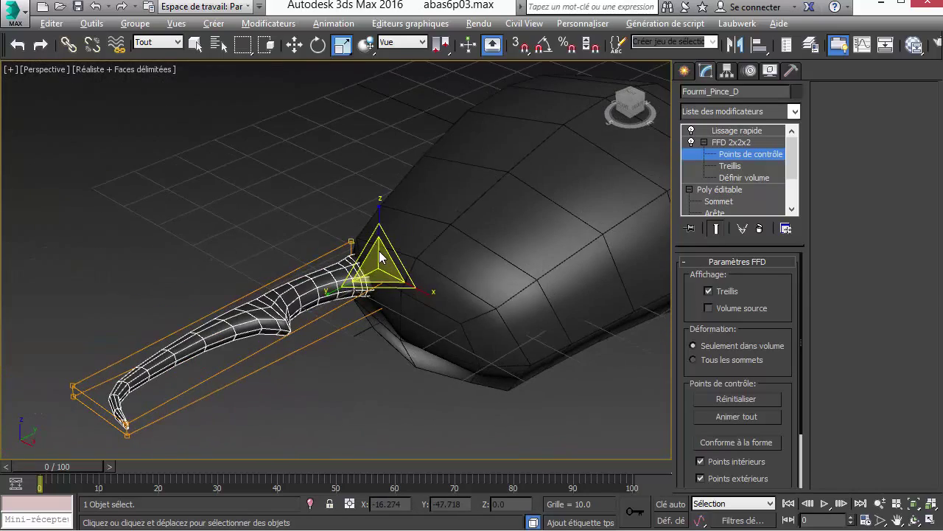
right_click(377, 253)
click(392, 263)
drag(408, 257, 410, 261)
alt+middle_drag(410, 261, 533, 300)
scroll(431, 335, down, 5)
alt+middle_drag(431, 336, 214, 340)
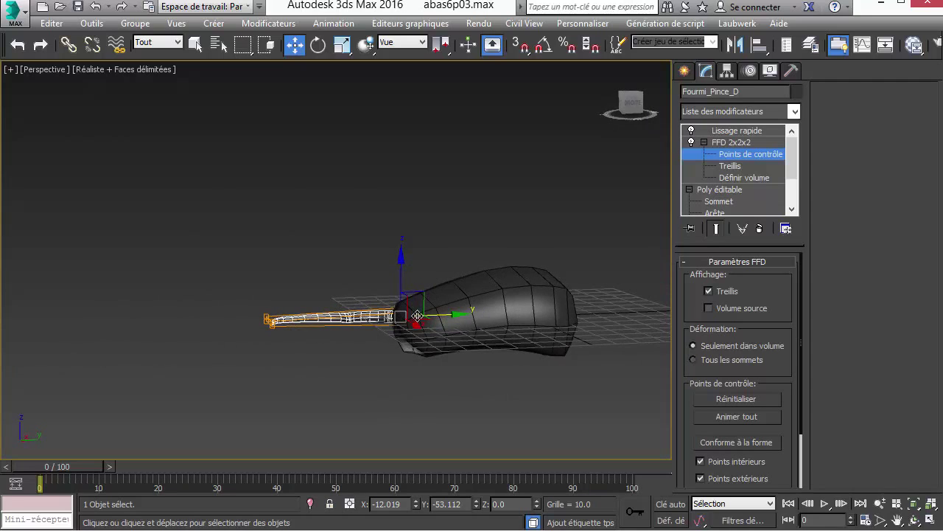
click(731, 143)
click(734, 131)
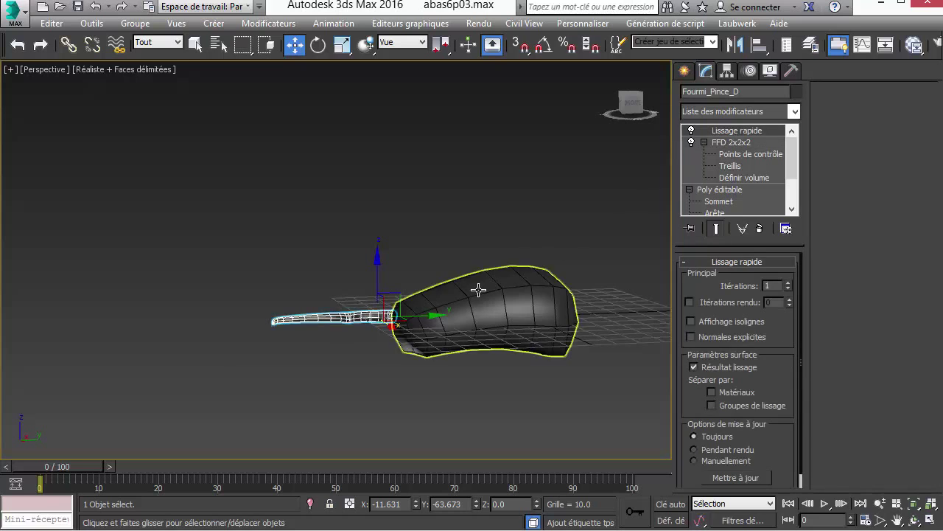
Add an FFD 3x3x3 modifier above the pincer's Lissage rapide and open its control points for editing
click(796, 112)
click(809, 260)
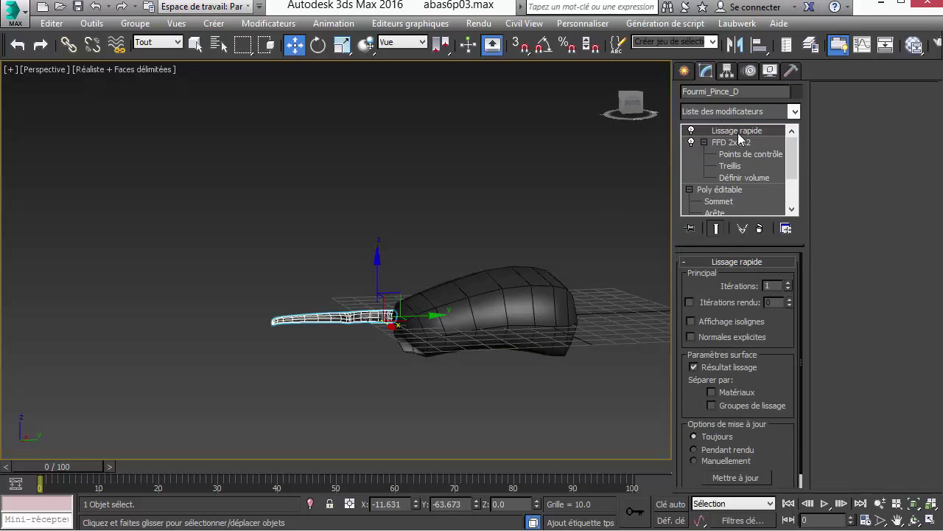
click(795, 111)
drag(796, 243, 798, 332)
click(721, 304)
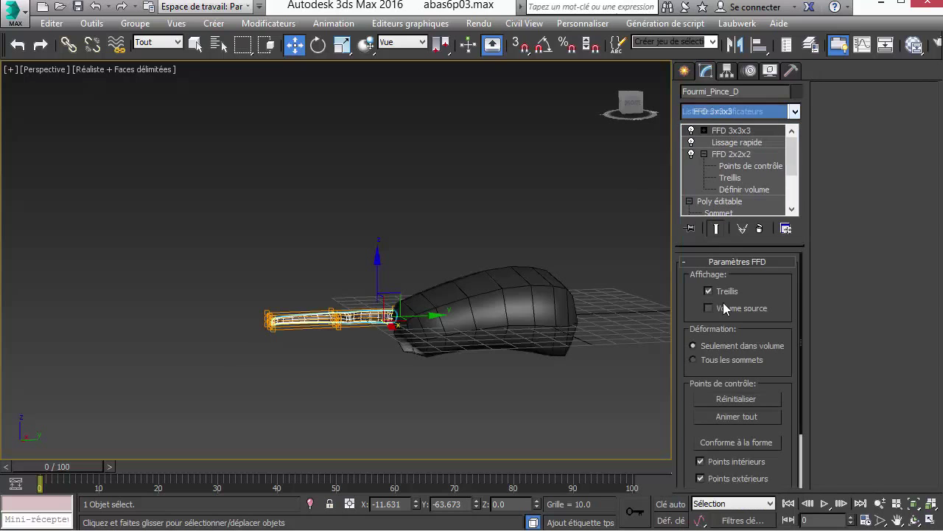
click(703, 130)
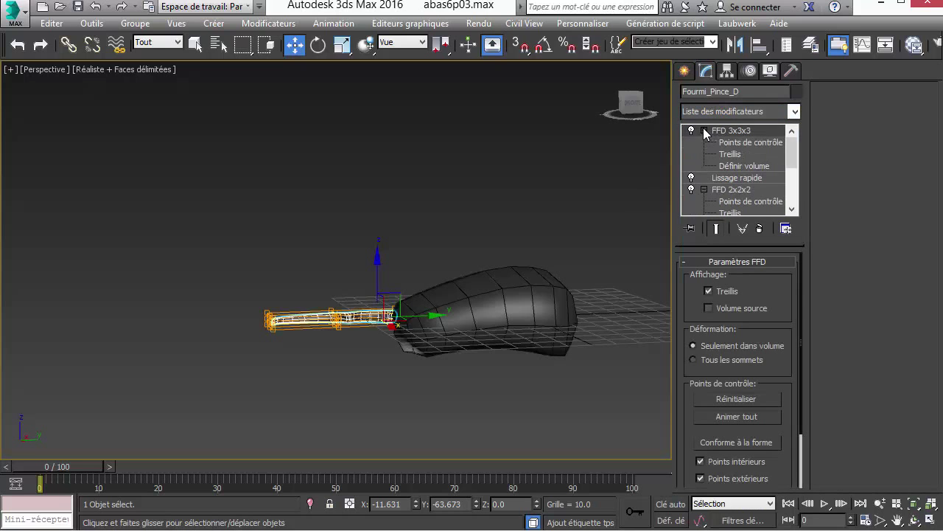
click(750, 143)
Lower the middle row of the pincer's FFD 3x3x3 control points slightly along Z
alt+middle_drag(344, 387, 351, 400)
alt+middle_drag(479, 428, 438, 378)
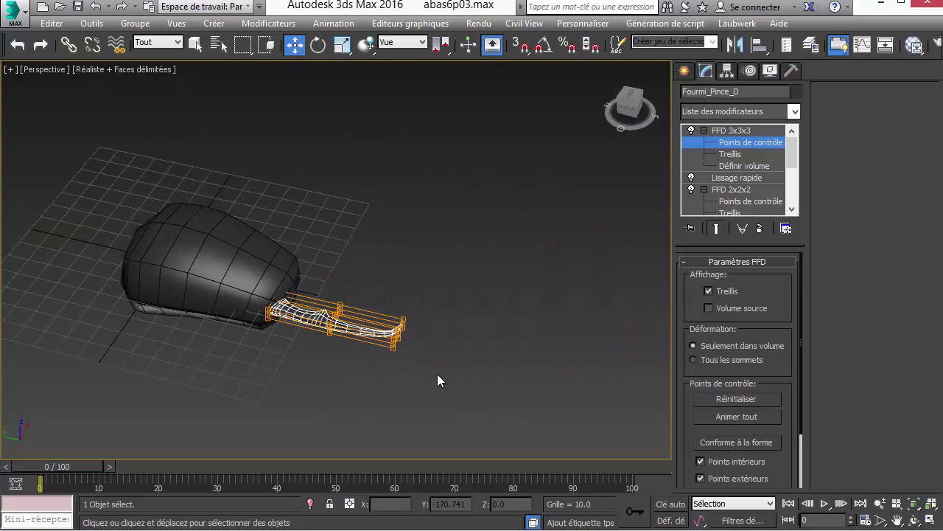
drag(328, 311, 313, 283)
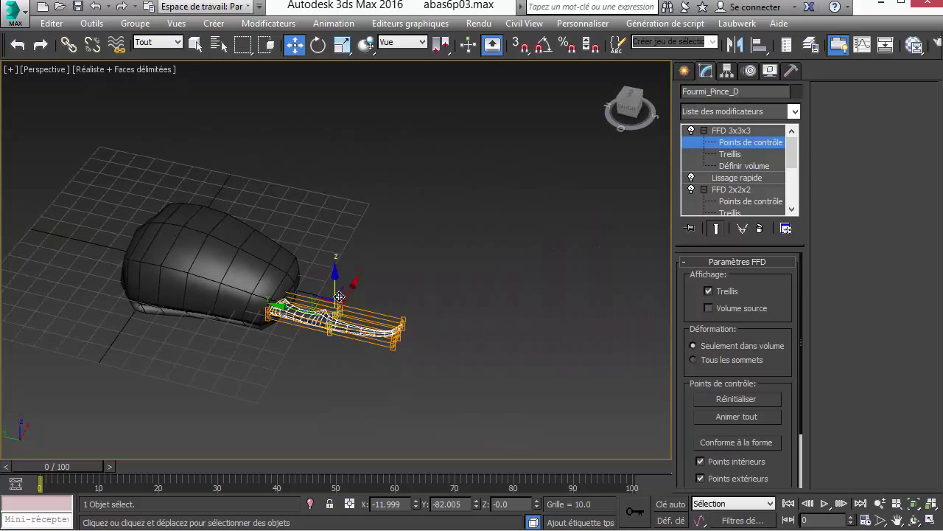
scroll(344, 312, up, 5)
middle_drag(367, 334, 399, 289)
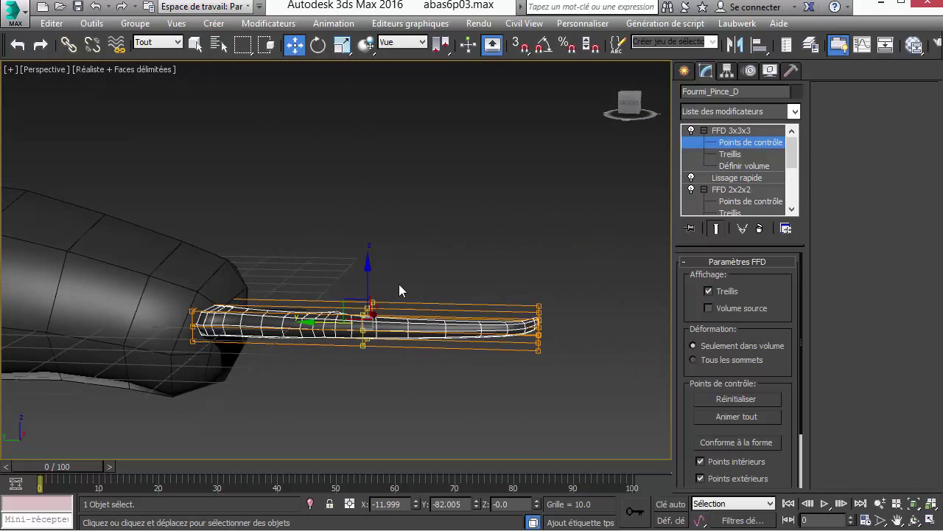
drag(364, 281, 371, 315)
Rotate the FFD 3x3x3 control points at the pincer's tip slightly
right_click(366, 286)
click(394, 313)
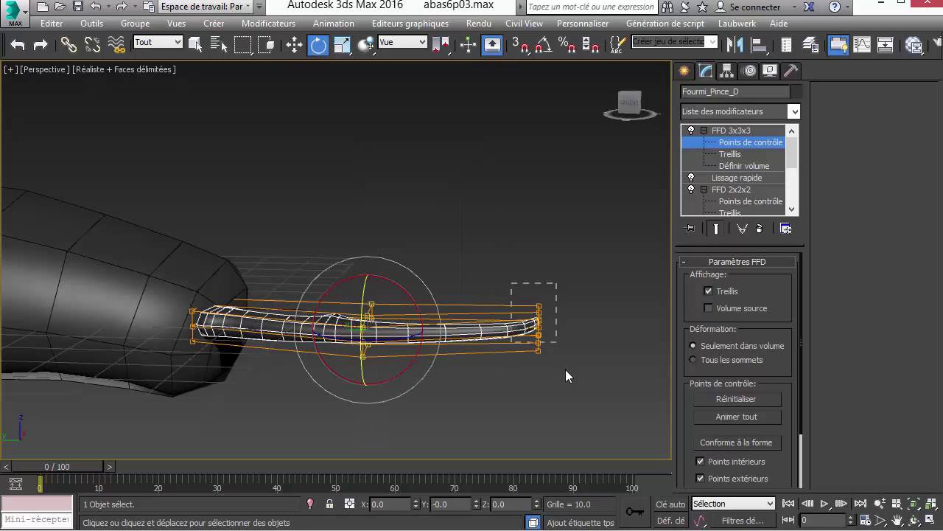
drag(565, 376, 563, 373)
mouse_move(538, 314)
mouse_down()
mouse_move(541, 297)
mouse_move(542, 306)
mouse_up()
alt+middle_drag(602, 352, 435, 326)
drag(427, 315, 418, 311)
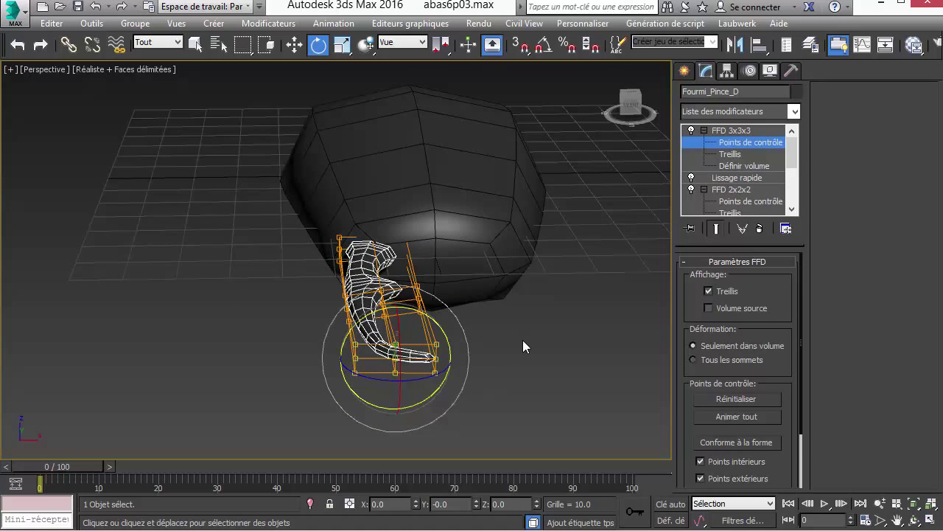
alt+middle_drag(518, 338, 546, 323)
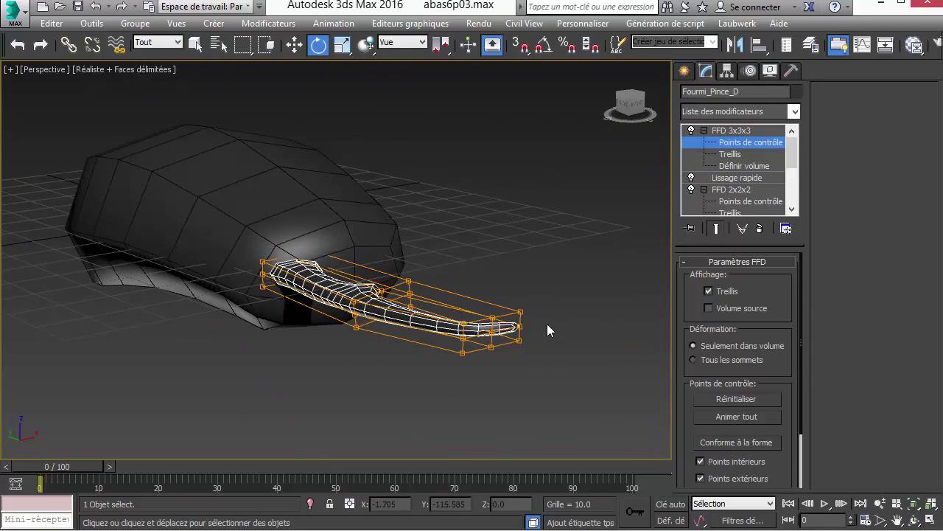
Add a Sélection poly modifier on top of the pincer's modifier stack, then deselect the pincer
click(720, 134)
click(794, 112)
drag(798, 155, 826, 470)
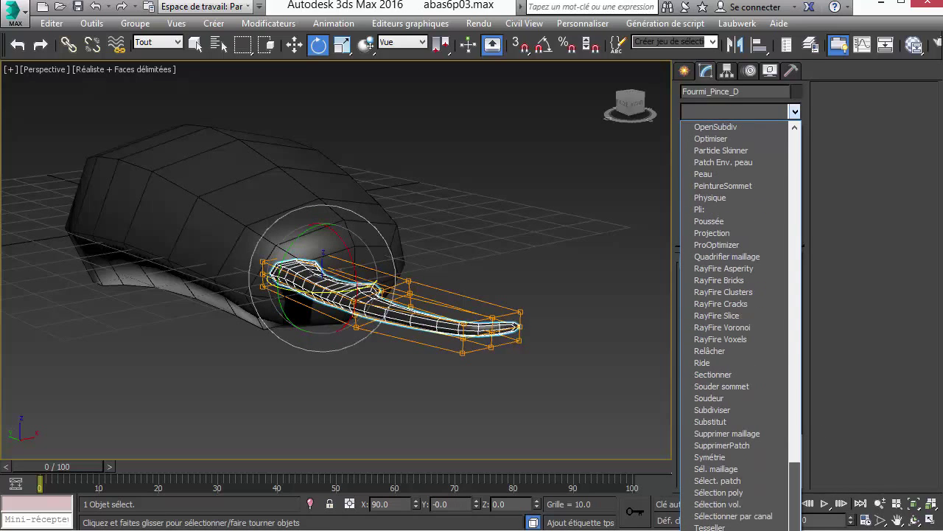
click(739, 492)
click(464, 392)
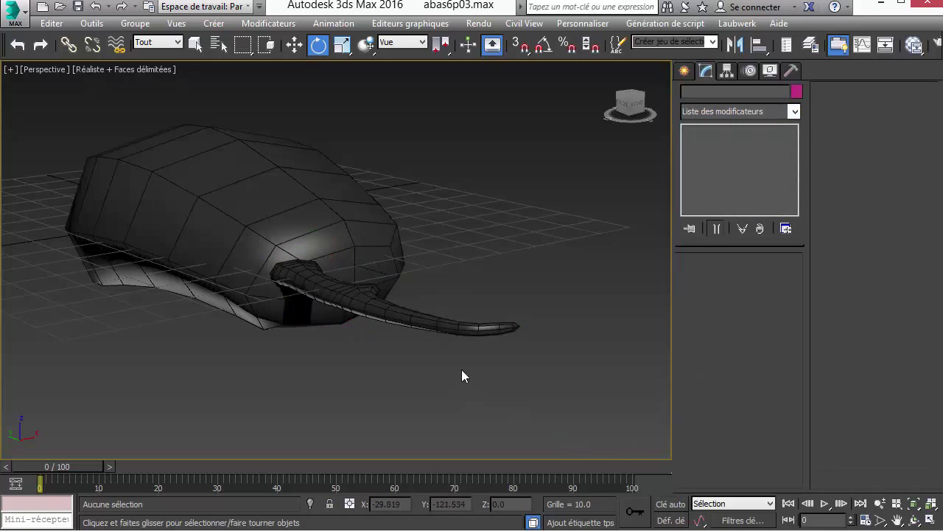
Raise the lower front FFD 3x3x3 control points of Fourmi_Tete to about Z -13.9, then return to its Sélection poly level
alt+middle_drag(461, 372, 466, 396)
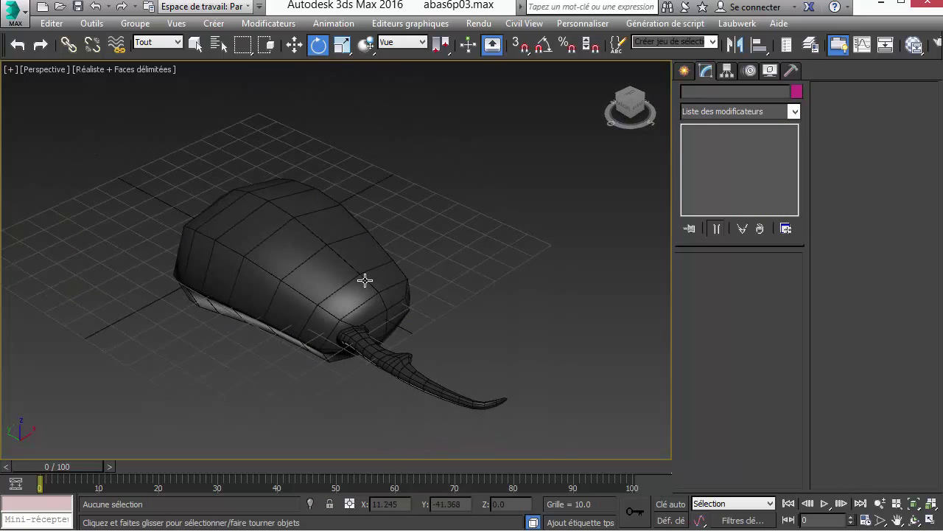
click(364, 278)
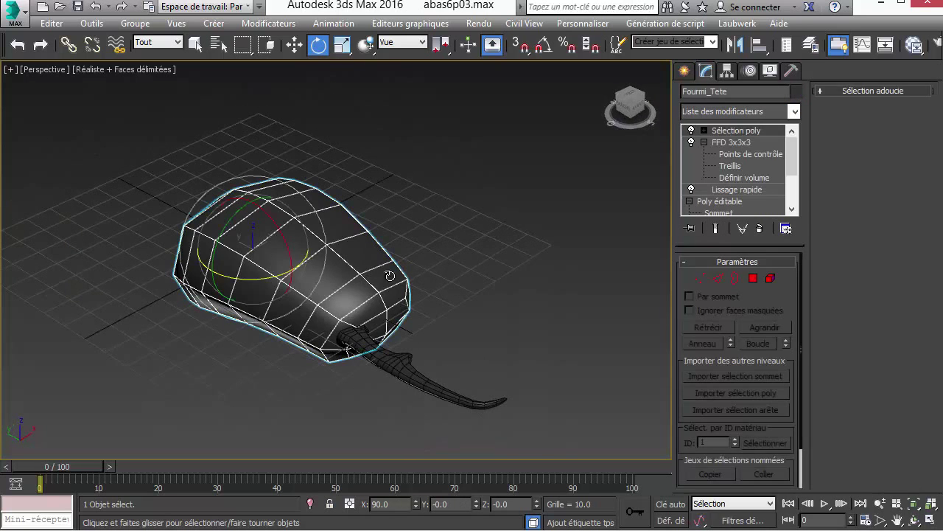
click(740, 155)
alt+middle_drag(424, 365, 468, 313)
drag(506, 396, 362, 312)
key(w)
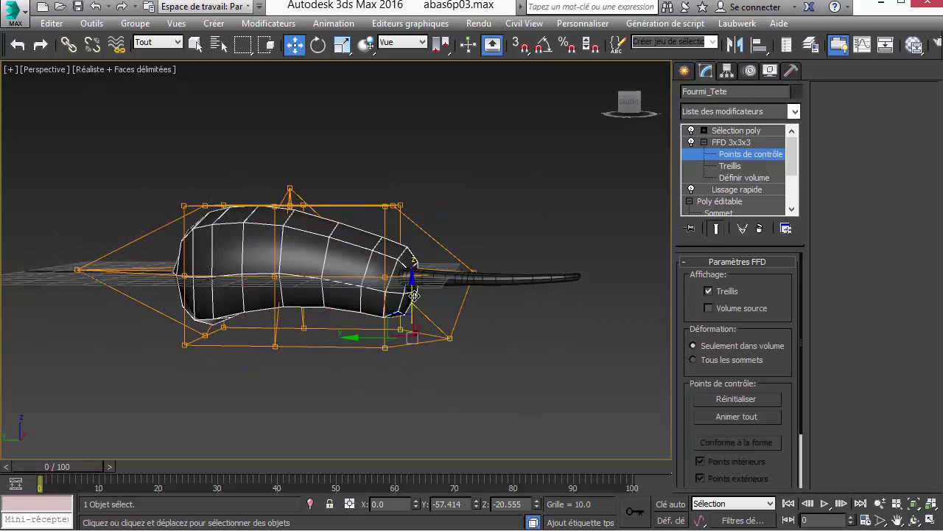
mouse_move(414, 295)
mouse_down()
mouse_move(416, 274)
mouse_move(429, 274)
mouse_move(431, 287)
mouse_up()
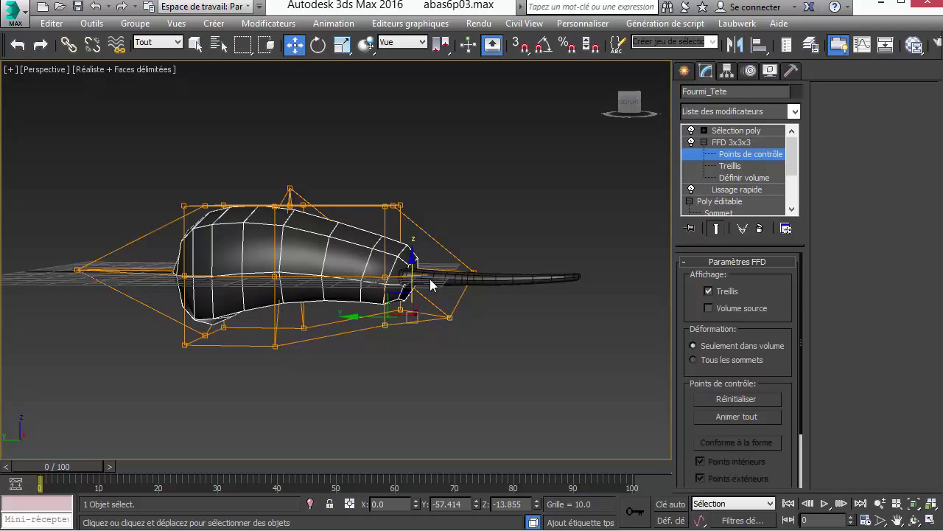
alt+middle_drag(431, 286, 508, 318)
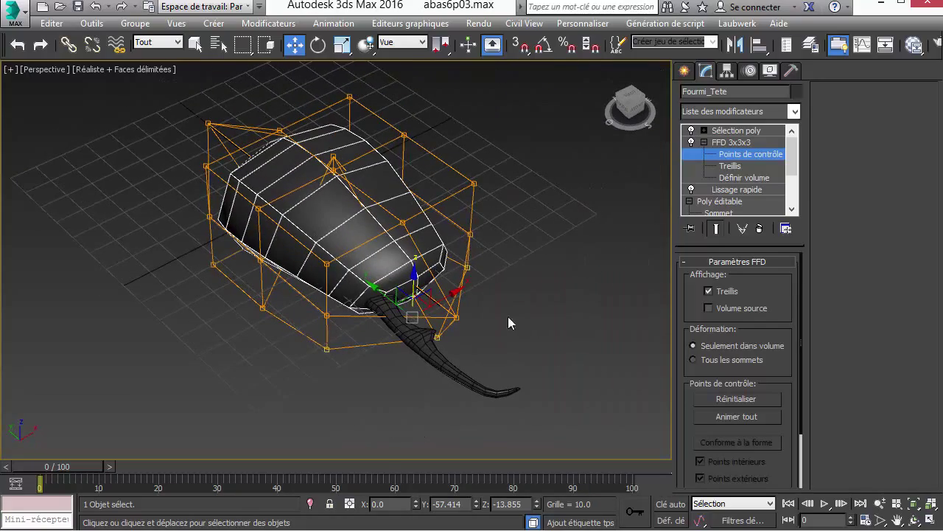
click(742, 130)
Select Fourmi_Pince_D and make its transforms use the reference coordinate system's centre
click(413, 336)
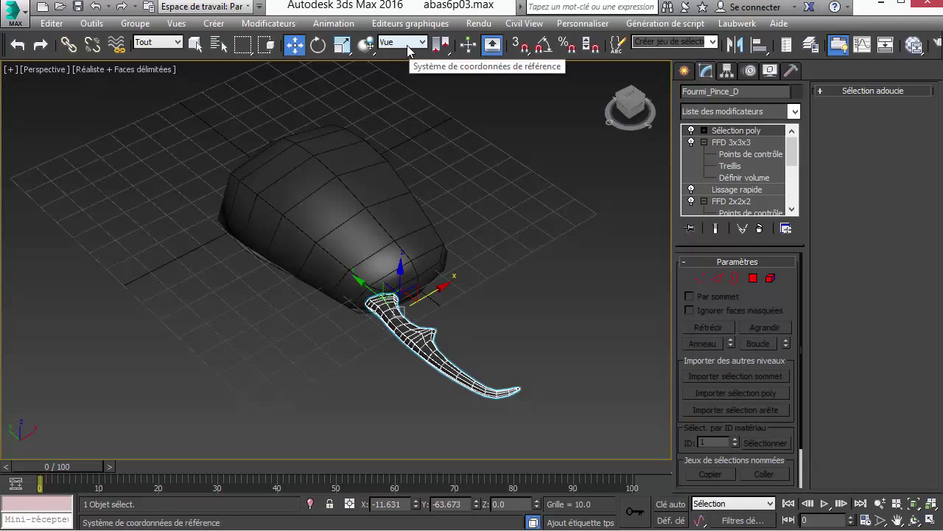
drag(444, 46, 453, 125)
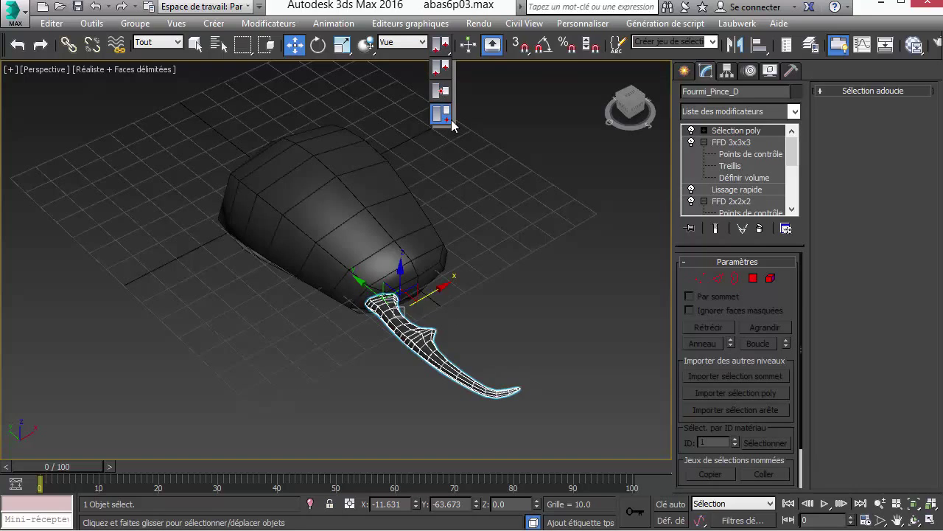
drag(451, 120, 451, 120)
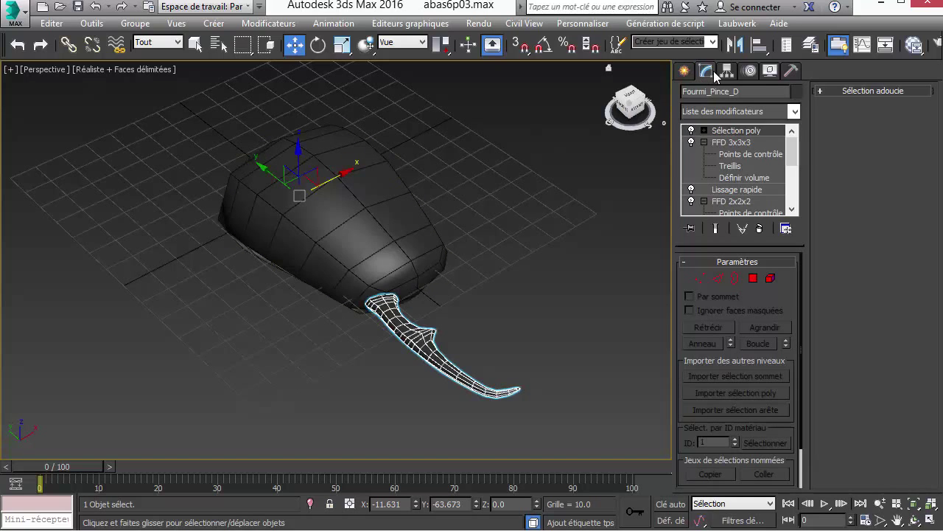
Mirror Fourmi_Pince_D across the X axis as a copy, then deselect the result
click(734, 45)
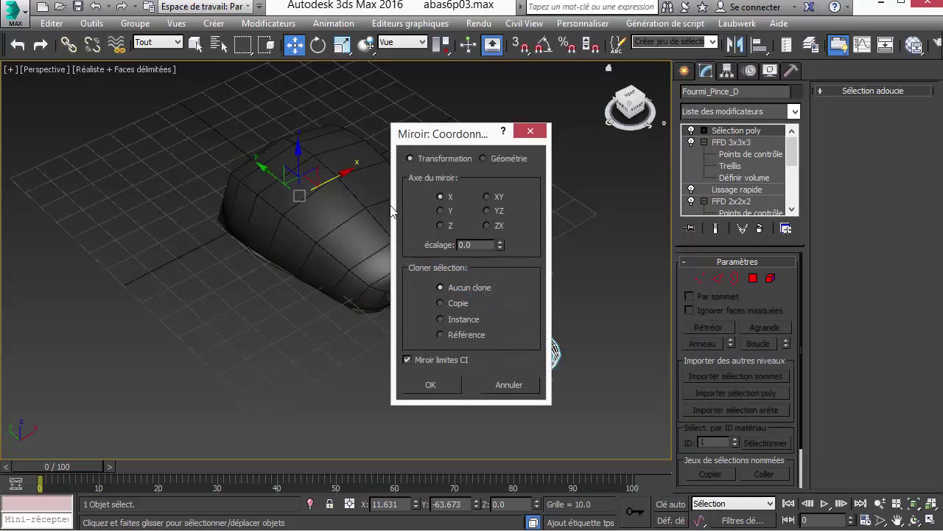
click(441, 303)
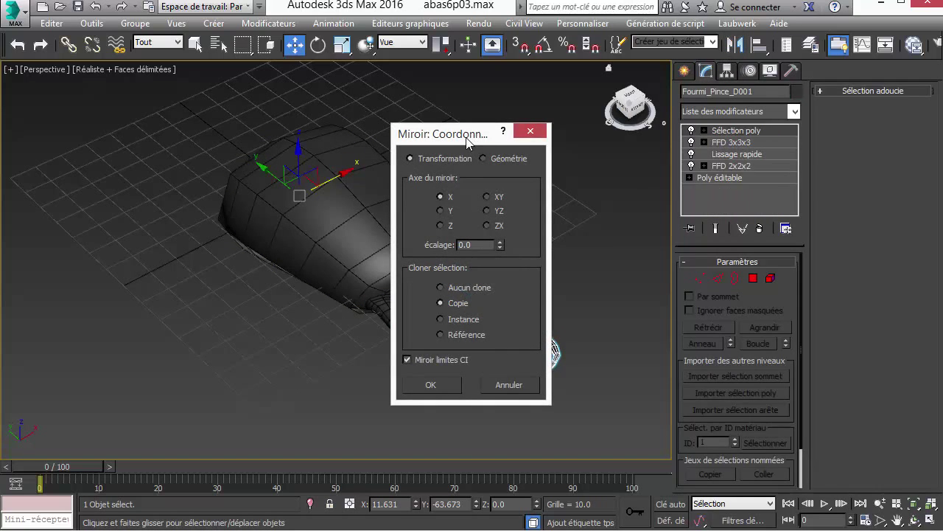
drag(466, 142, 135, 188)
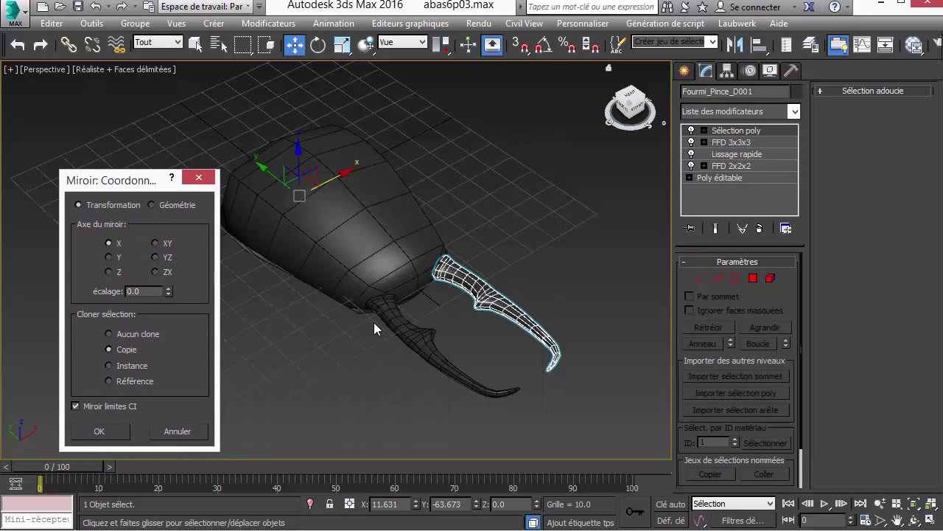
click(99, 431)
click(244, 355)
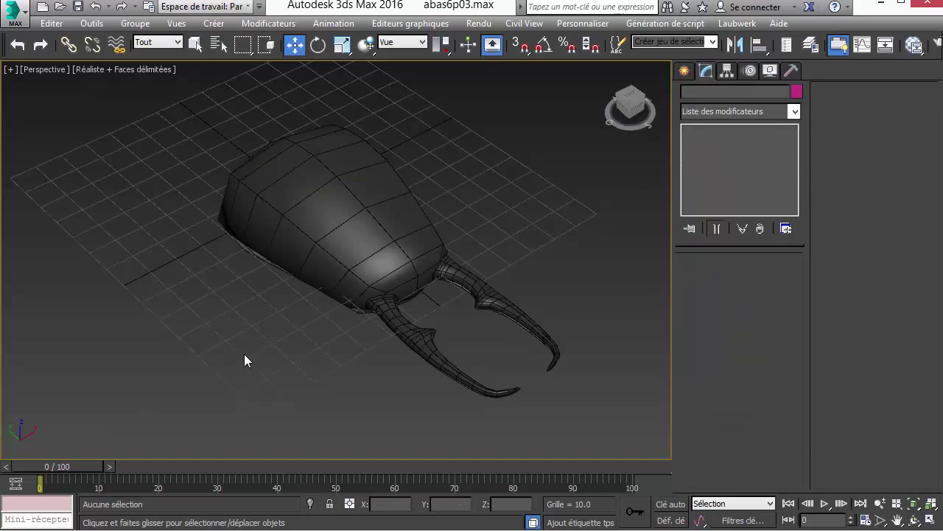
Rename the mirrored pincer by replacing the ending of its name, then deselect it
click(469, 289)
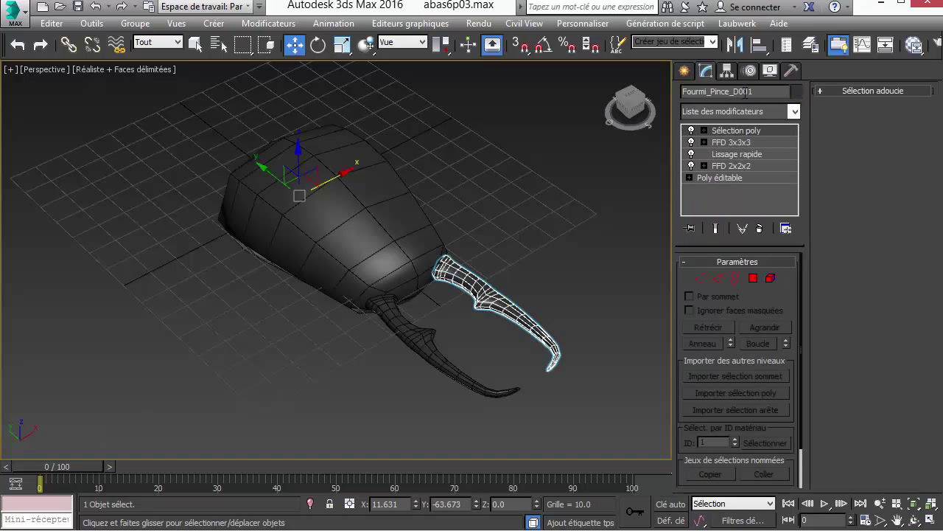
drag(733, 91, 764, 95)
click(484, 333)
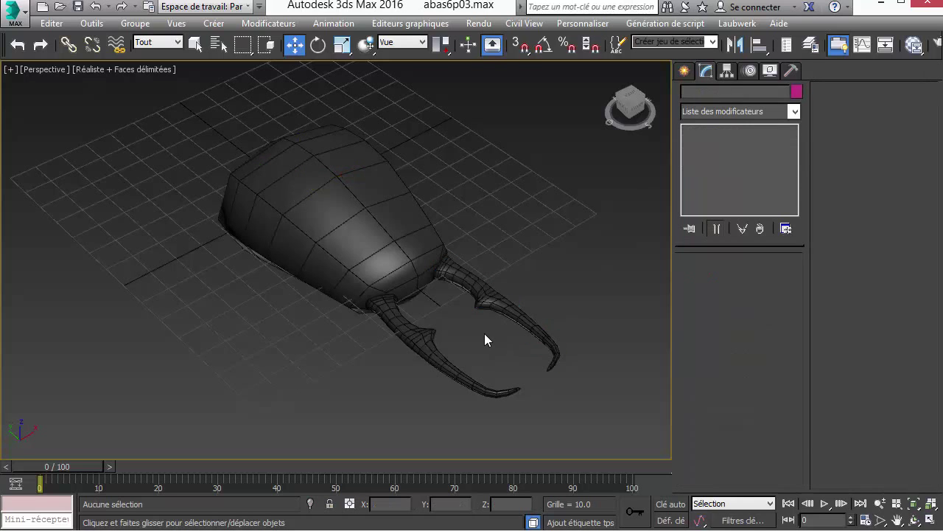
Create a box about 24.9 long, 10.9 wide and 6.7 high beside the head, with 2 height segments
scroll(457, 329, up, 3)
middle_drag(466, 329, 496, 312)
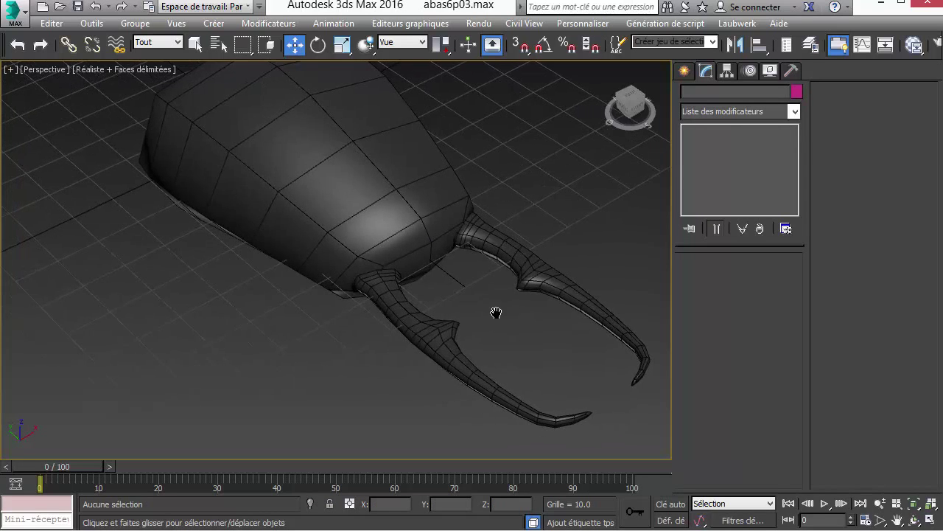
click(684, 71)
click(709, 166)
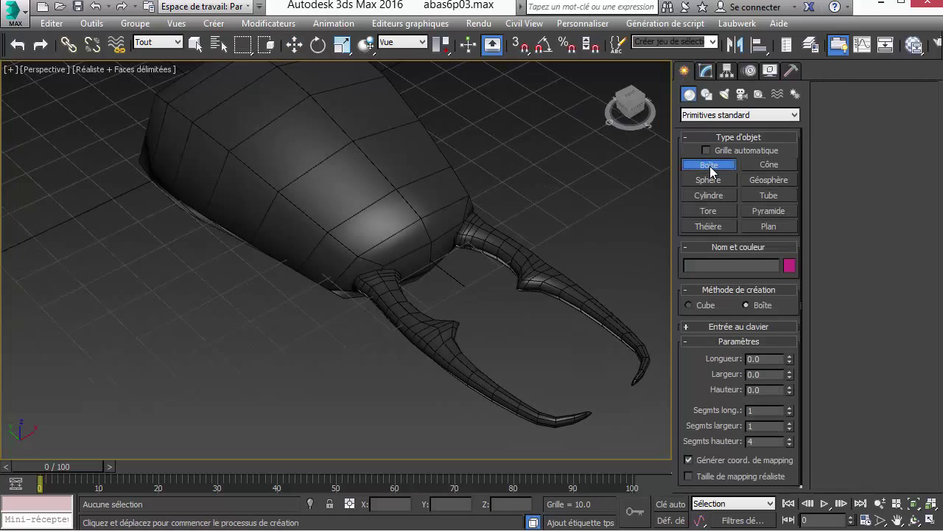
drag(224, 322, 255, 417)
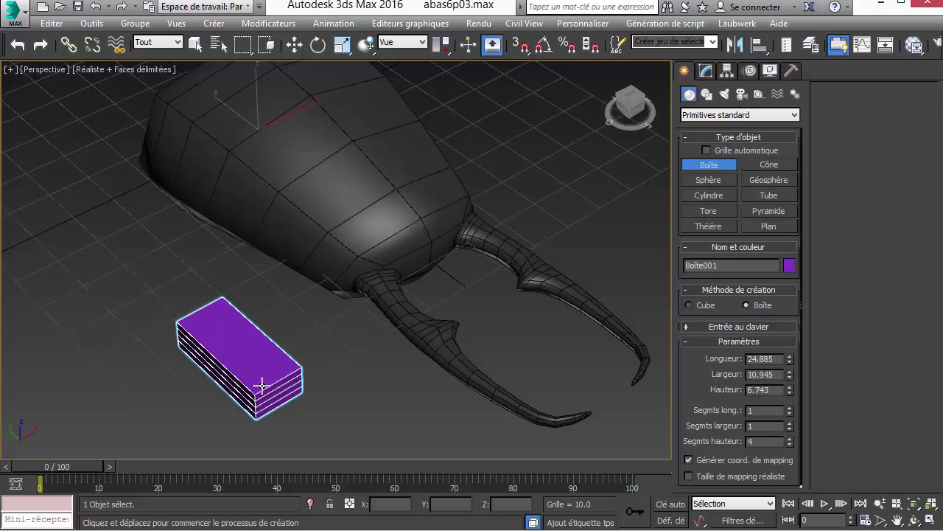
click(262, 386)
key(Return)
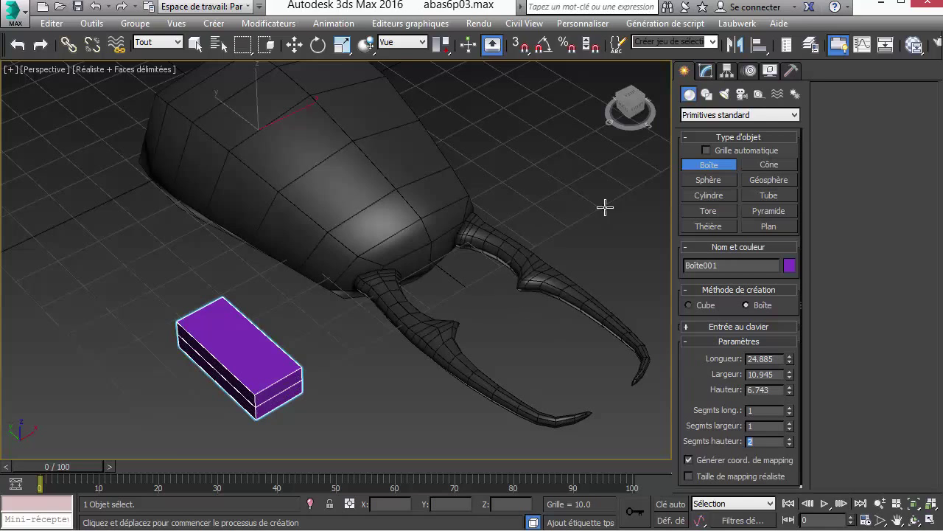
Set the new box's object colour to black
click(792, 266)
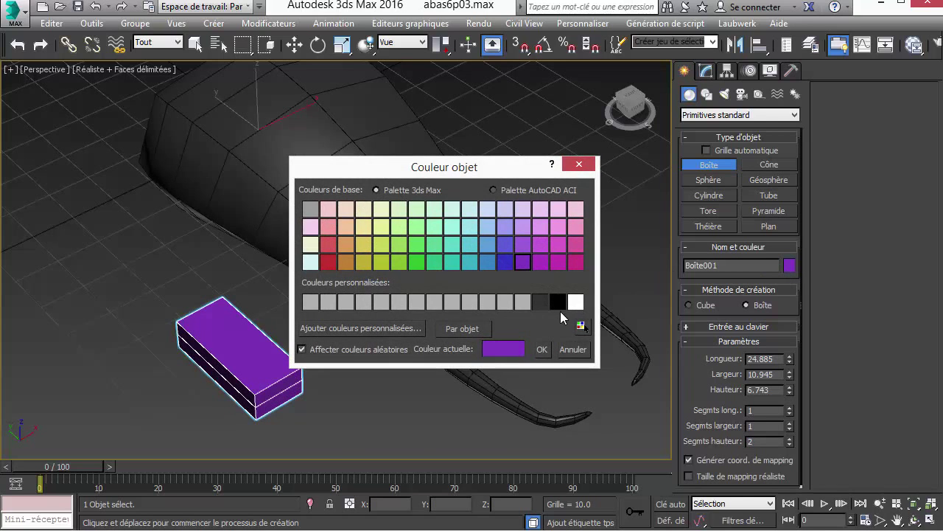
click(559, 304)
click(542, 351)
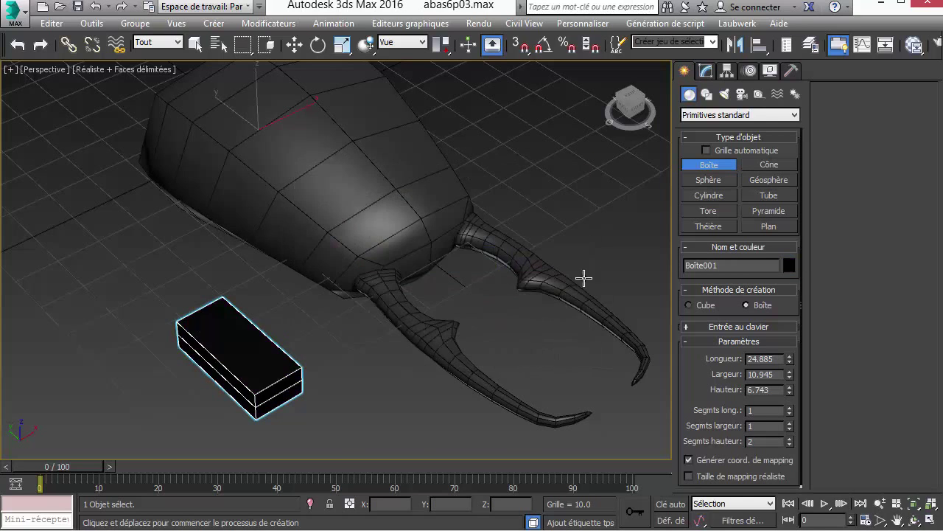
Apply a Lissage rapide modifier with 1 iteration to the black box
click(706, 71)
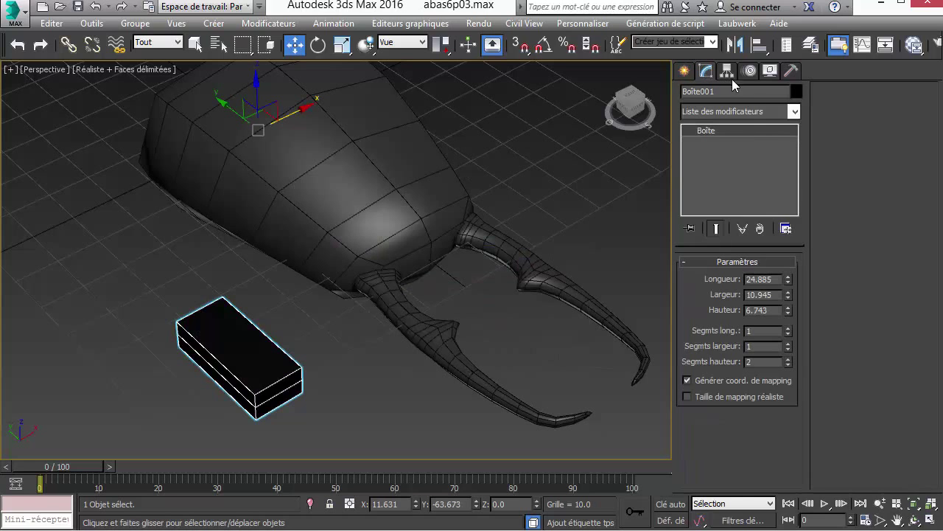
click(794, 112)
scroll(741, 365, down, 20)
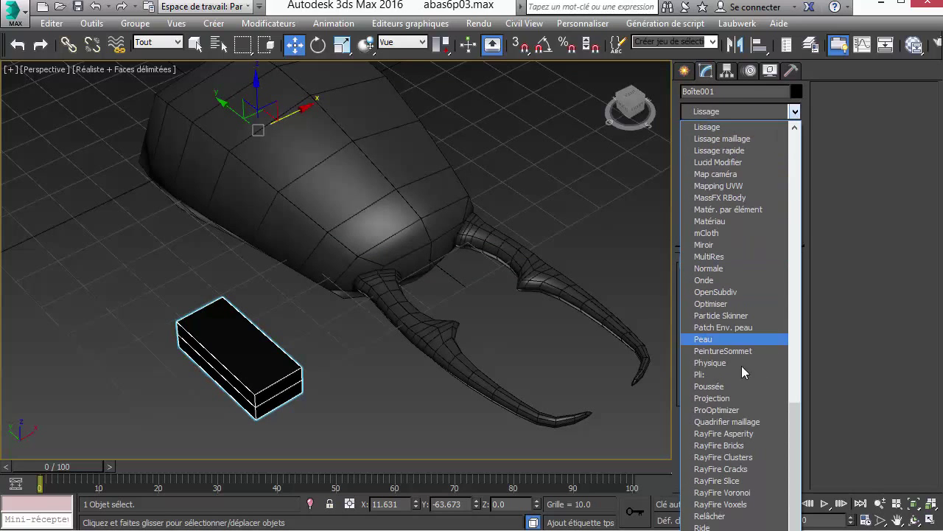
click(760, 151)
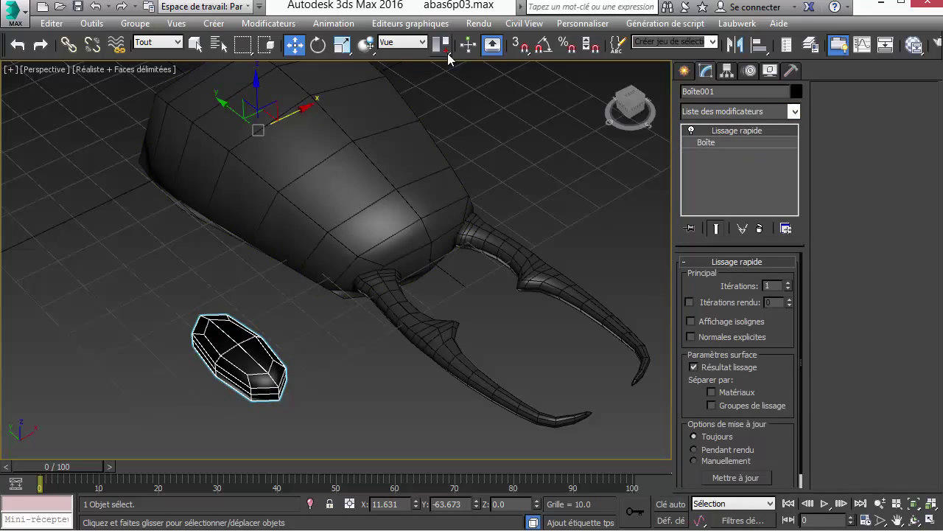
Make the smoothed box's transforms use its pivot point and place it on the head's surface, above Fourmi_Pince_D
drag(442, 46, 443, 93)
alt+middle_drag(358, 264, 329, 182)
click(367, 45)
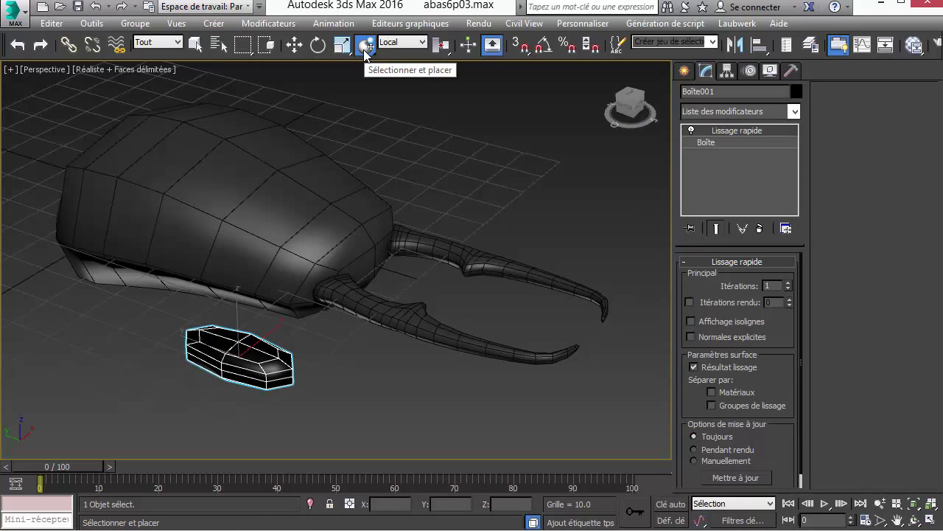
click(366, 46)
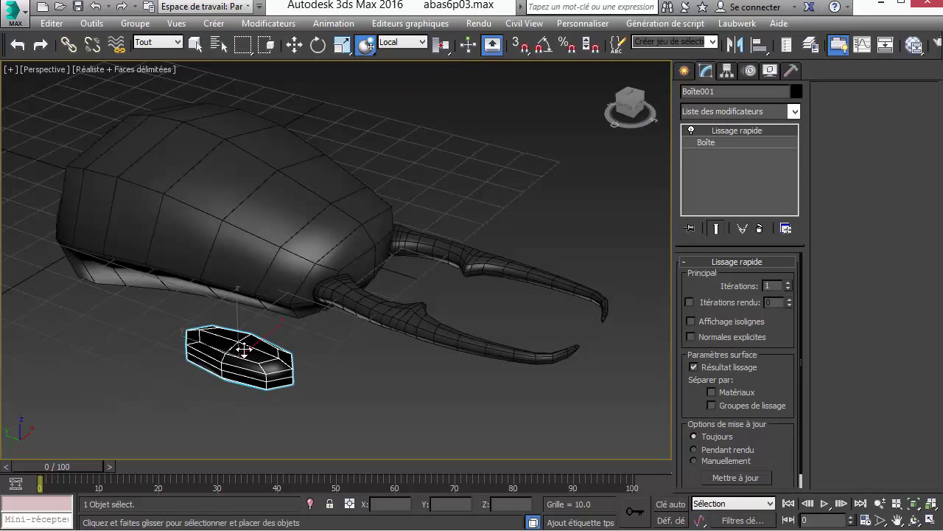
drag(240, 350, 262, 230)
Rotate the eye to follow the head's slope and position it at about X -16.3, Y -41.3, Z 5.7
click(297, 47)
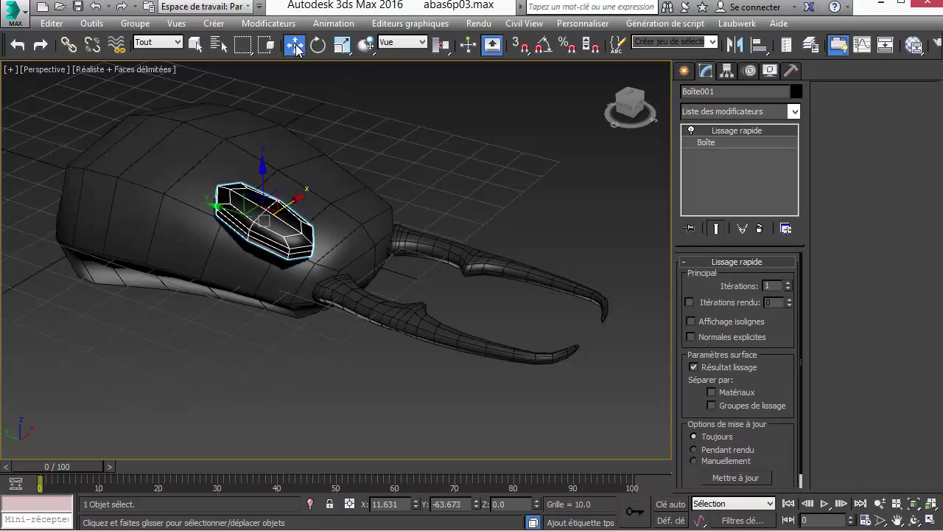
alt+middle_drag(331, 169, 270, 162)
right_click(270, 162)
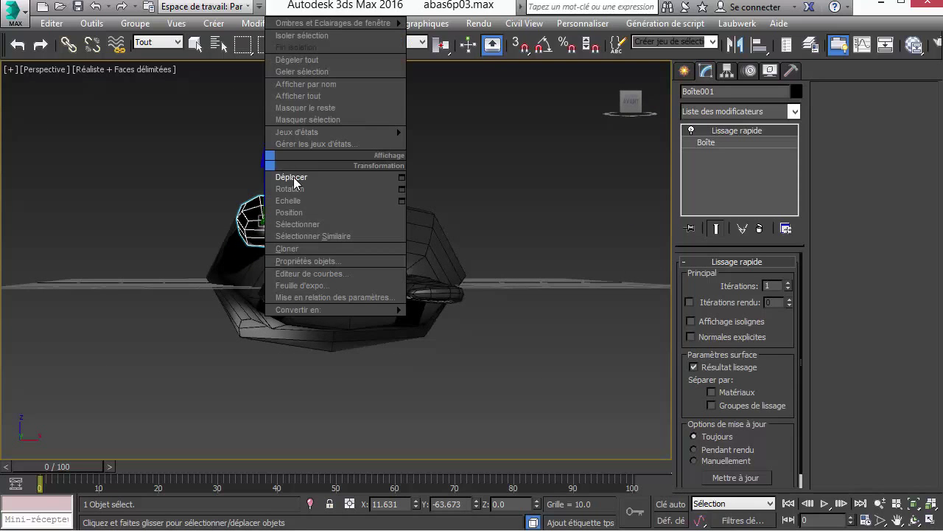
click(290, 188)
drag(294, 185, 261, 202)
right_click(273, 168)
click(281, 182)
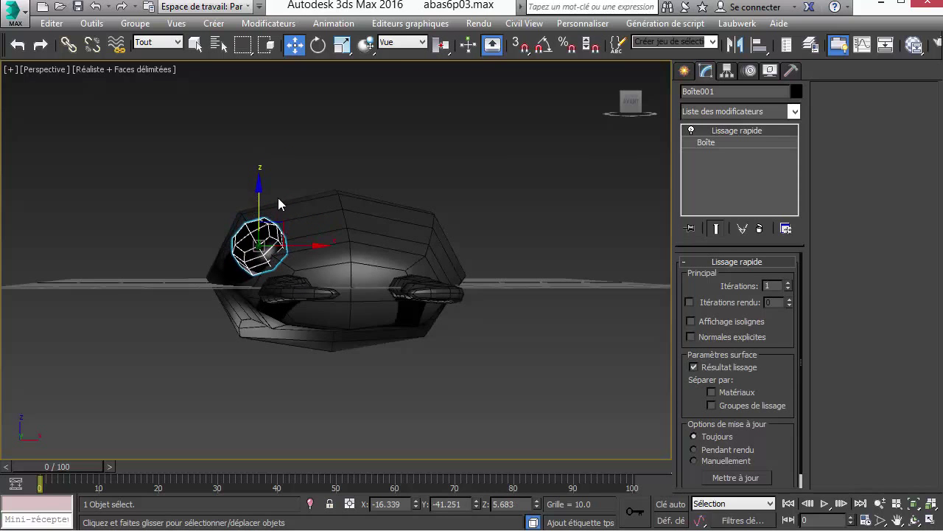
Rotate the eye slightly to align it better with the side of the head
alt+middle_drag(322, 217, 523, 228)
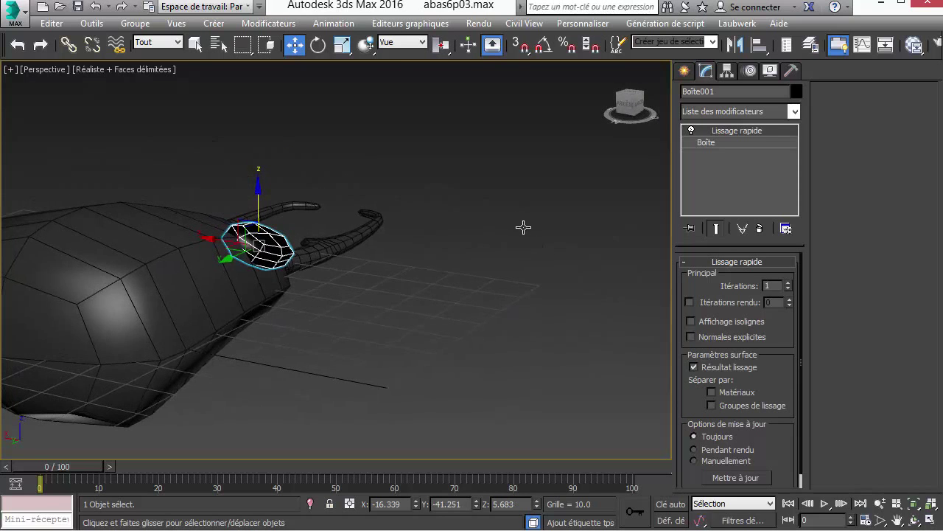
right_click(258, 224)
click(295, 251)
alt+middle_drag(295, 251, 221, 261)
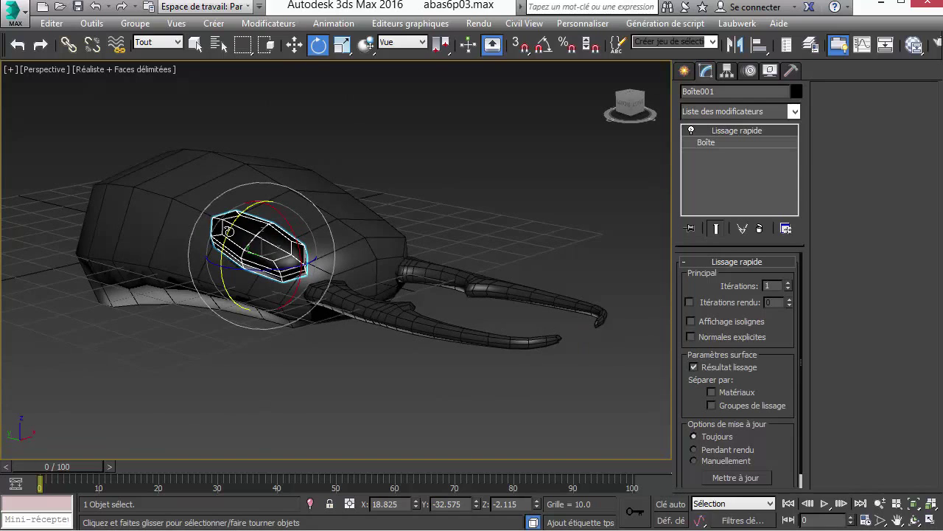
drag(229, 231, 243, 238)
Move the eye along the X axis to about X -15.2, sinking it further into the head
right_click(284, 238)
click(298, 268)
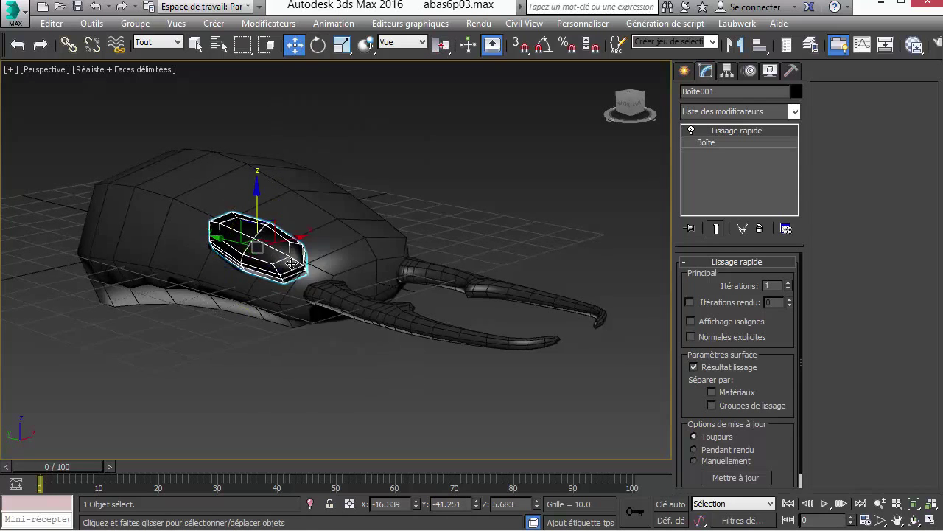
alt+middle_drag(292, 263, 229, 264)
drag(297, 250, 301, 249)
Increase the height of the eye's base box to 7.755
alt+middle_drag(302, 249, 723, 286)
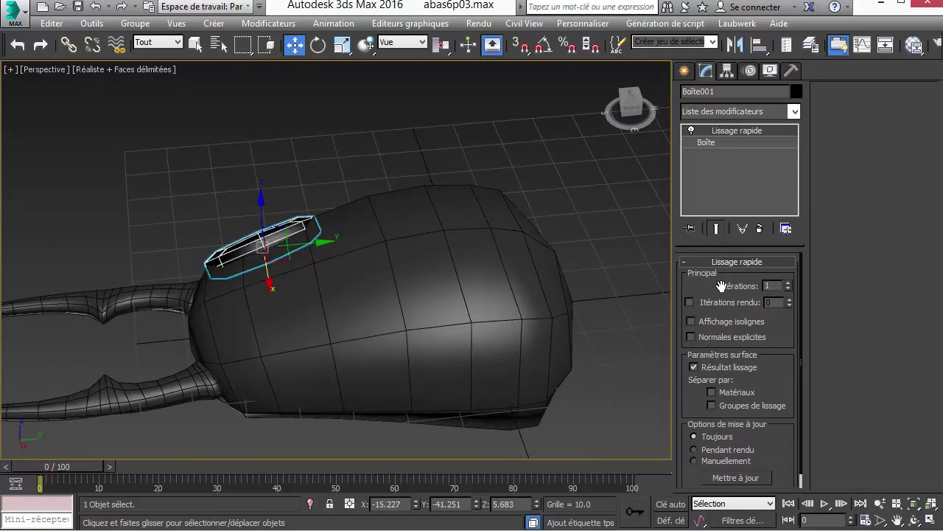
click(719, 145)
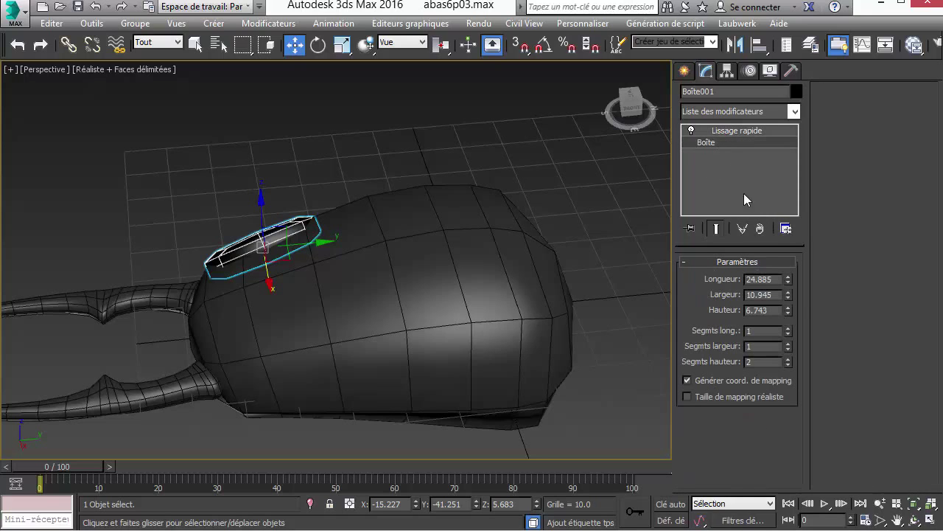
mouse_move(789, 309)
mouse_down()
mouse_move(796, 291)
mouse_move(799, 308)
mouse_up()
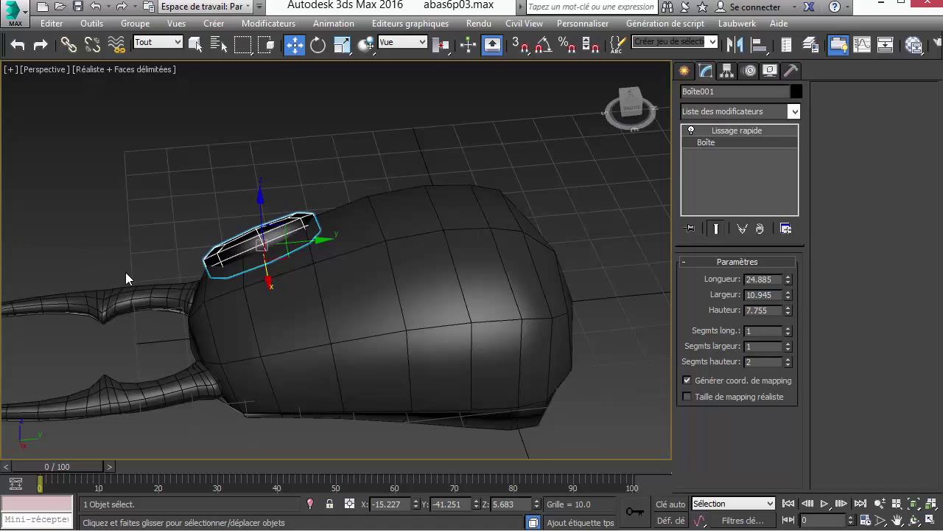
Fine-tune the thickened eye's rotation against the head, then deselect it
right_click(253, 269)
click(294, 301)
middle_drag(382, 320, 397, 336)
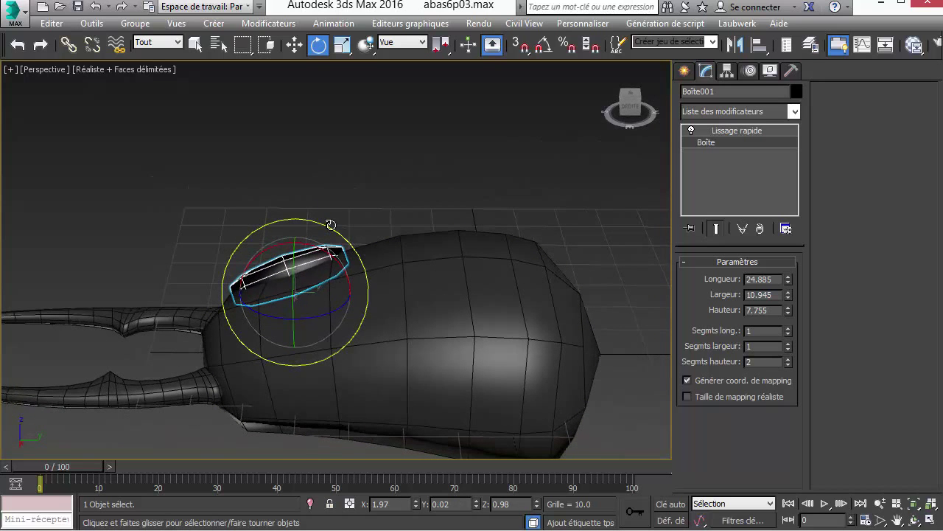
click(398, 217)
Select the eye for moving and make its transforms use the reference coordinate system's centre
alt+middle_drag(396, 232, 427, 270)
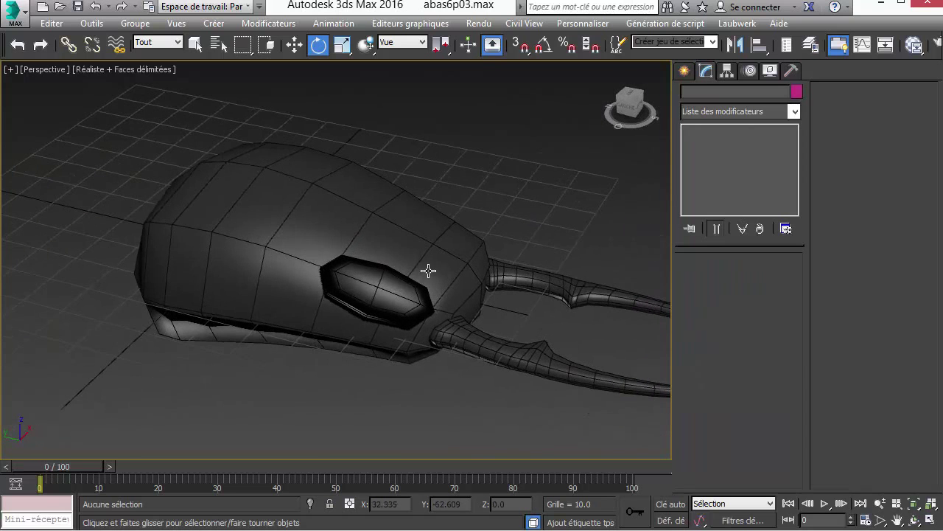
click(377, 293)
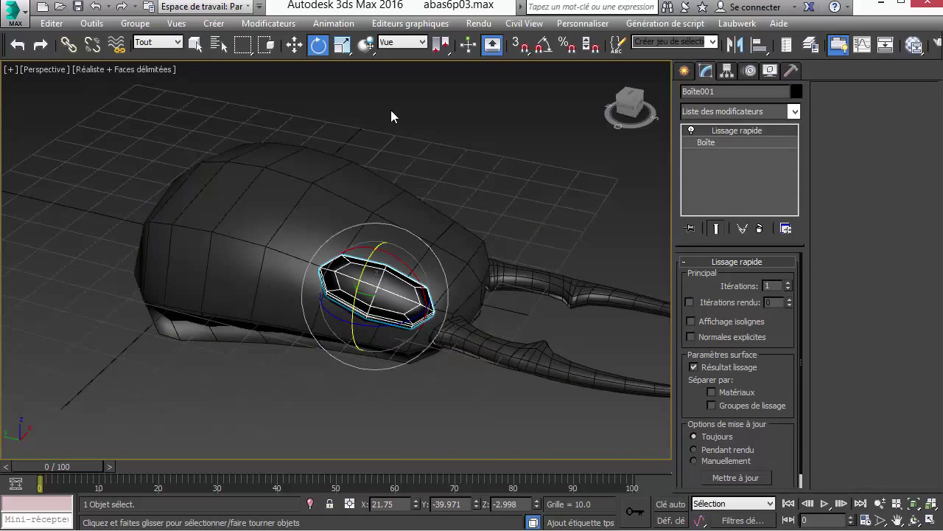
click(287, 51)
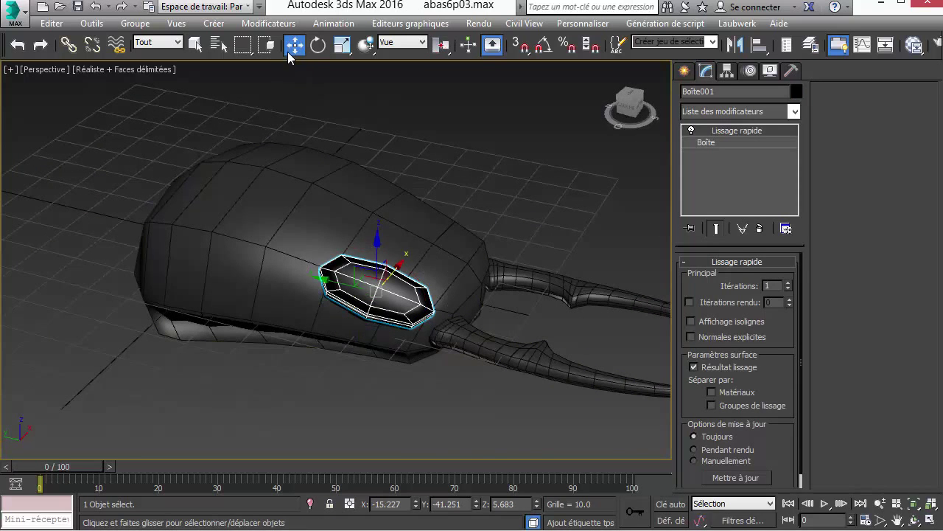
click(447, 48)
drag(448, 50, 442, 112)
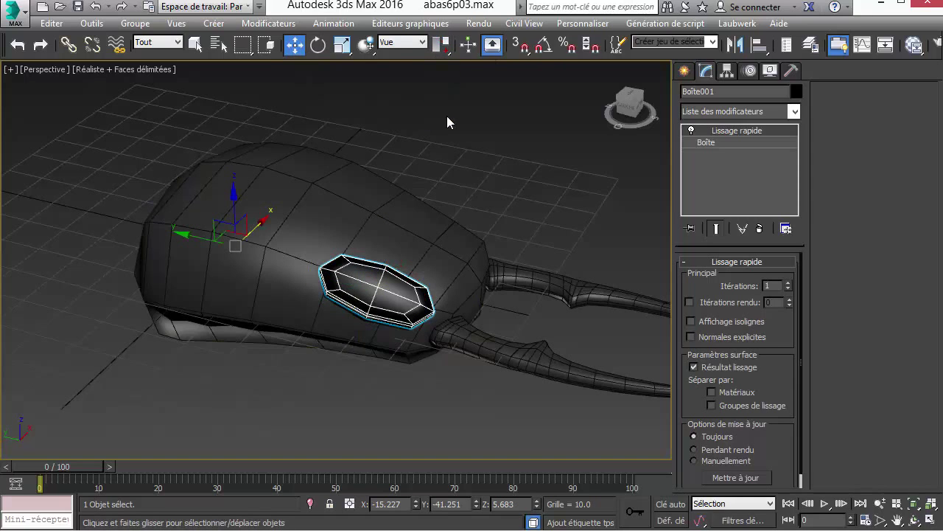
Mirror the eye across the X axis as an instance, then open the new eye's Boîte parameters
click(737, 46)
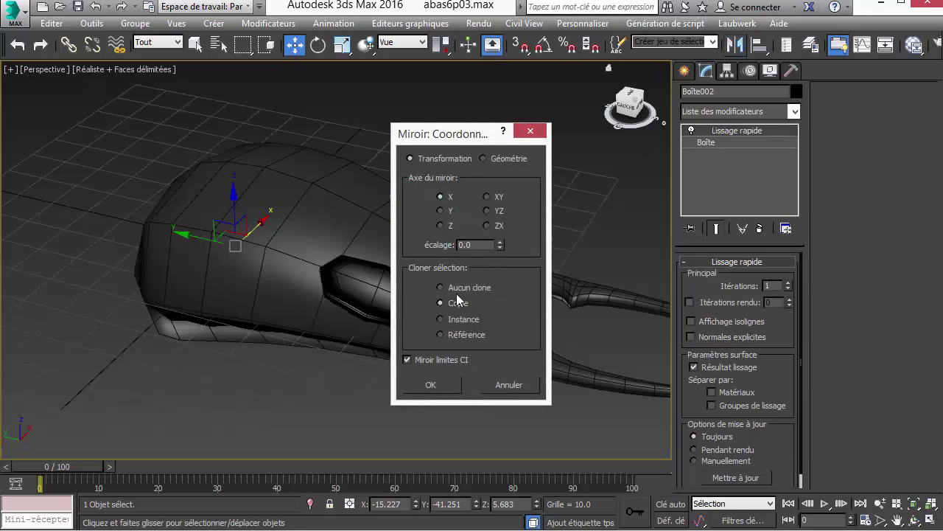
click(459, 322)
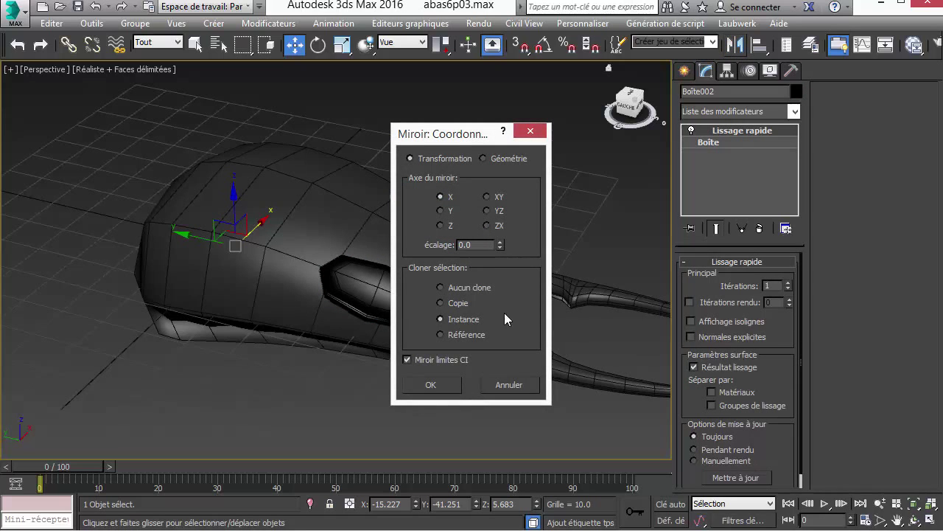
click(444, 384)
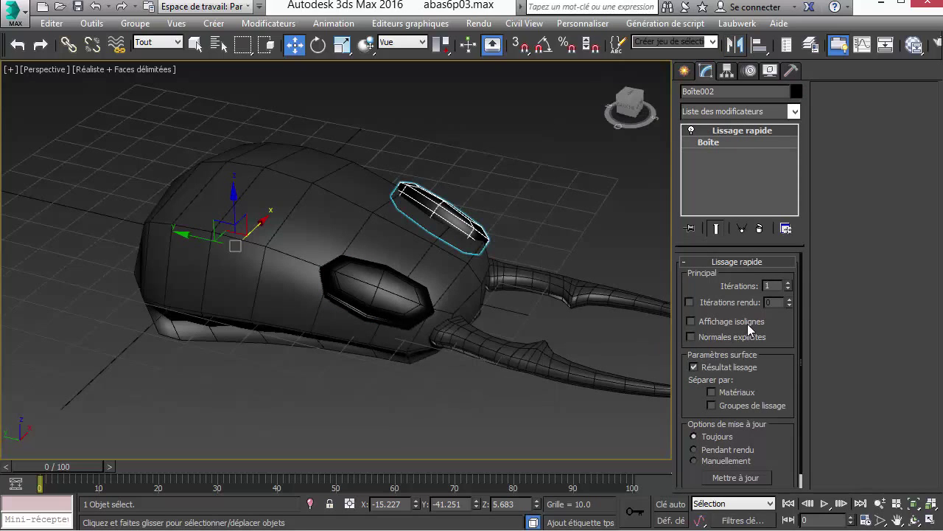
click(722, 143)
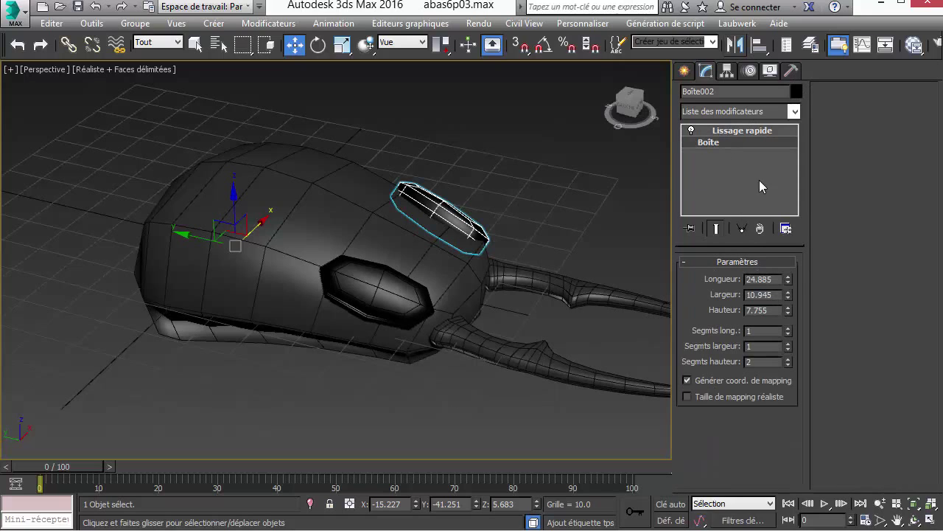
Shorten the eye's base box to a length of 22.396, then deselect it
mouse_move(789, 277)
mouse_down()
mouse_move(792, 295)
mouse_move(790, 284)
mouse_up()
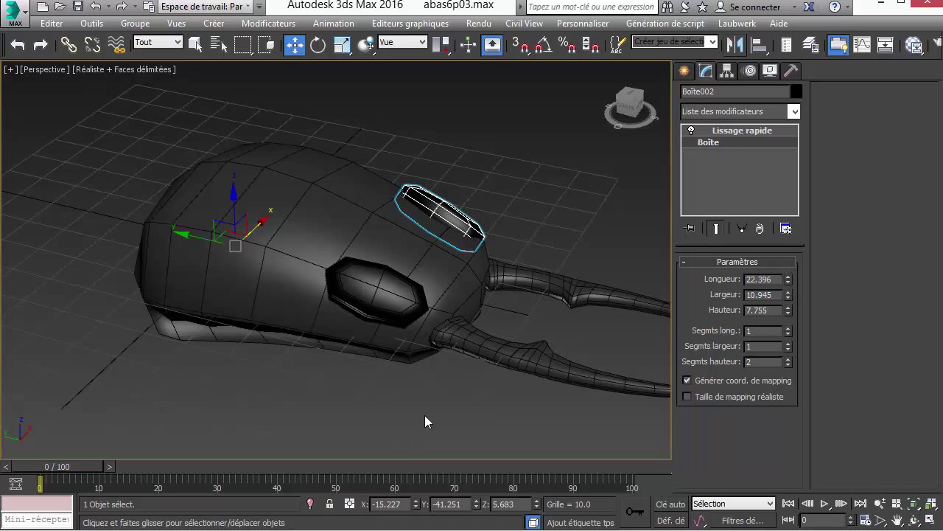
click(453, 401)
scroll(452, 400, down, 3)
alt+middle_drag(452, 401, 324, 347)
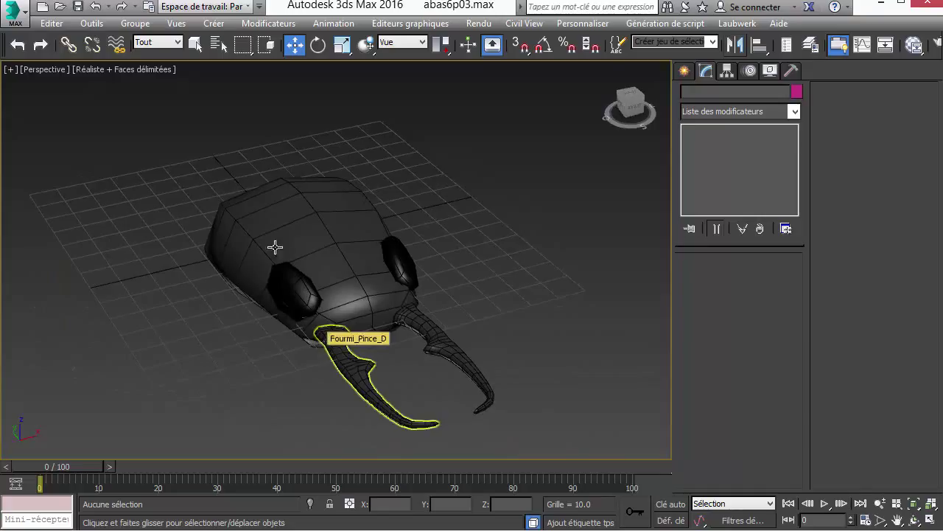
Create a thin upright box about 2.5 by 3.5 by 64 beside the head and give it three height segments
click(685, 71)
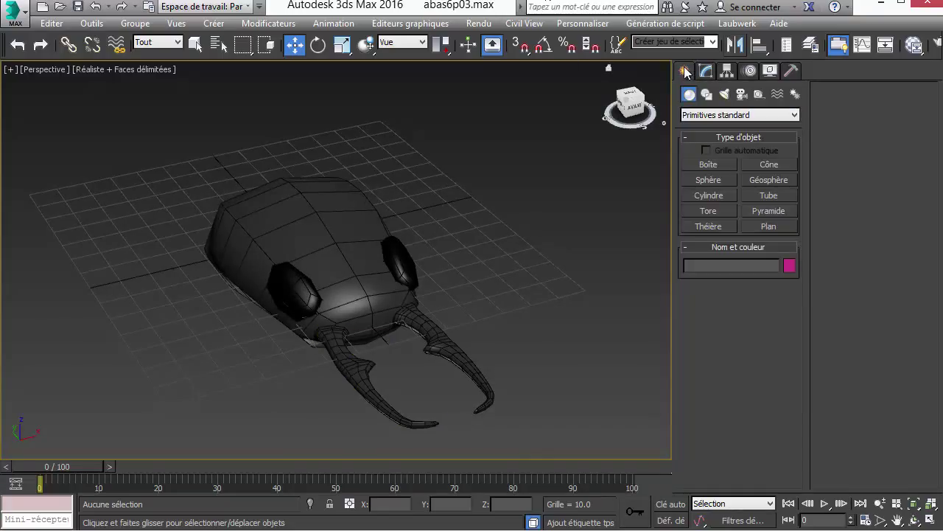
click(709, 163)
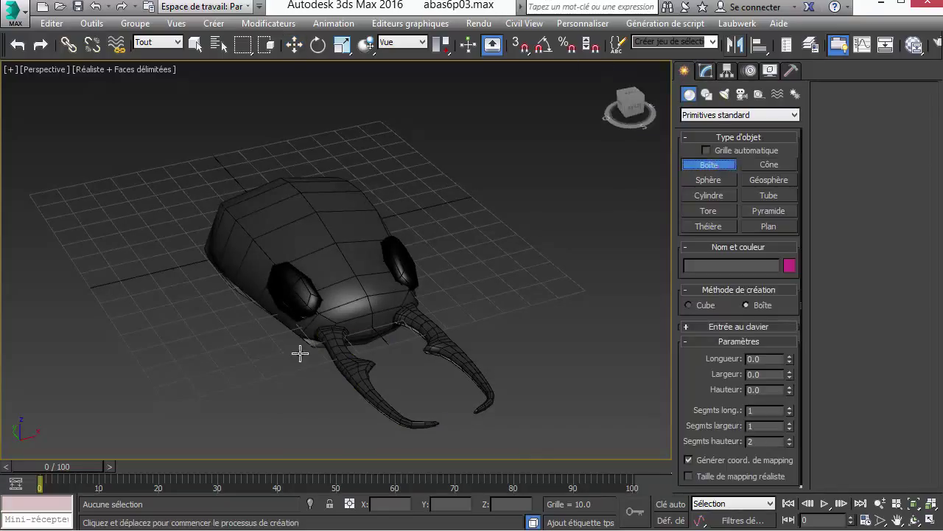
drag(294, 358, 289, 361)
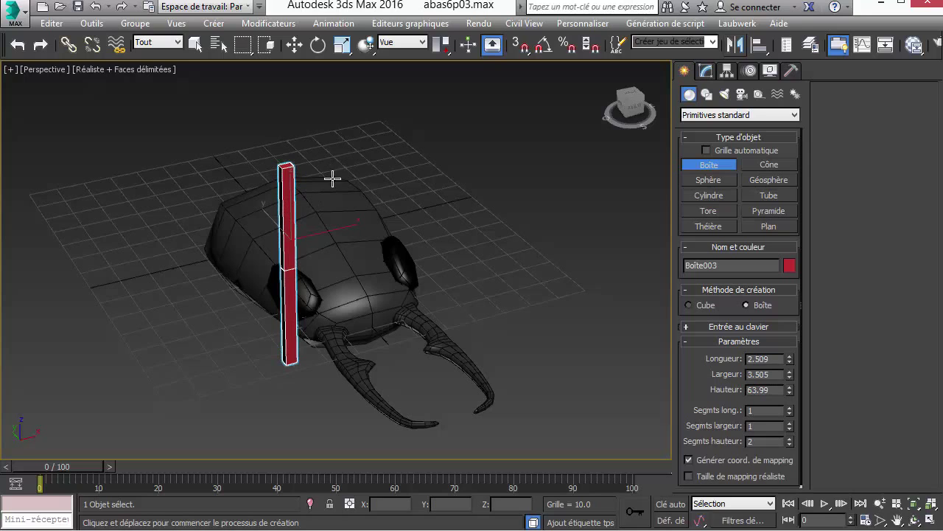
right_click(324, 256)
click(324, 256)
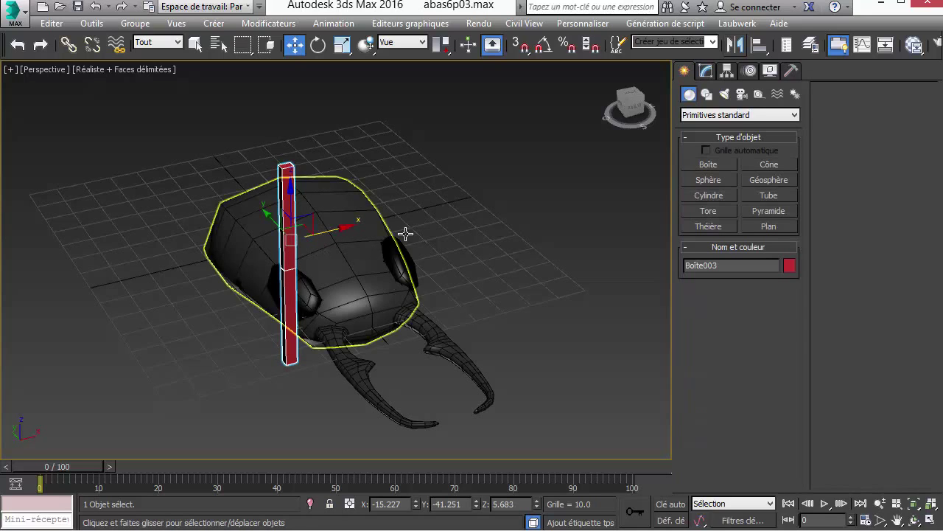
click(704, 72)
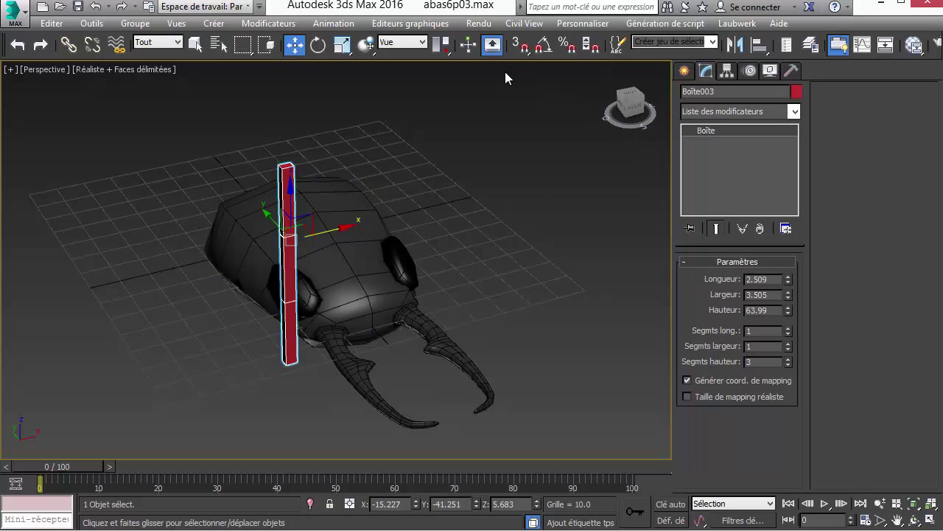
Switch transforms to the box's own pivot point and place its base on the front top of the head between the eyes
drag(446, 52, 445, 68)
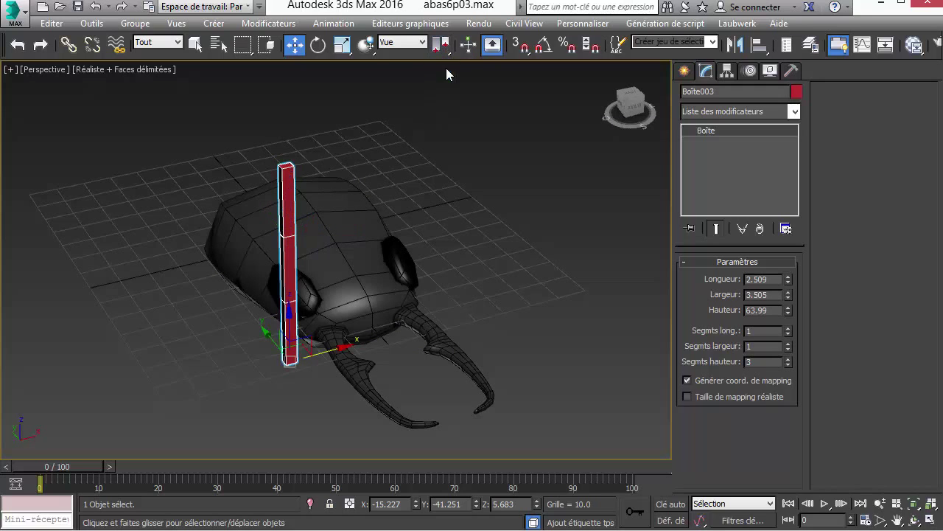
click(365, 45)
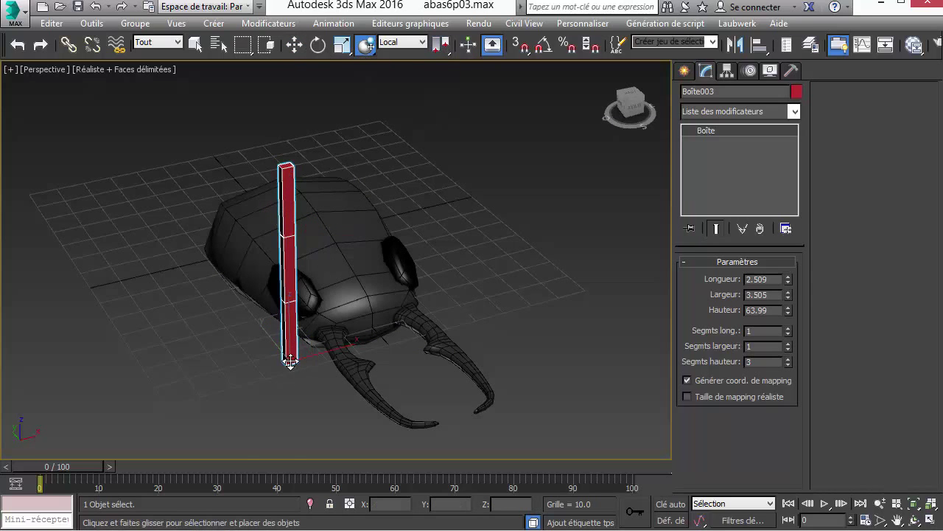
drag(292, 361, 344, 297)
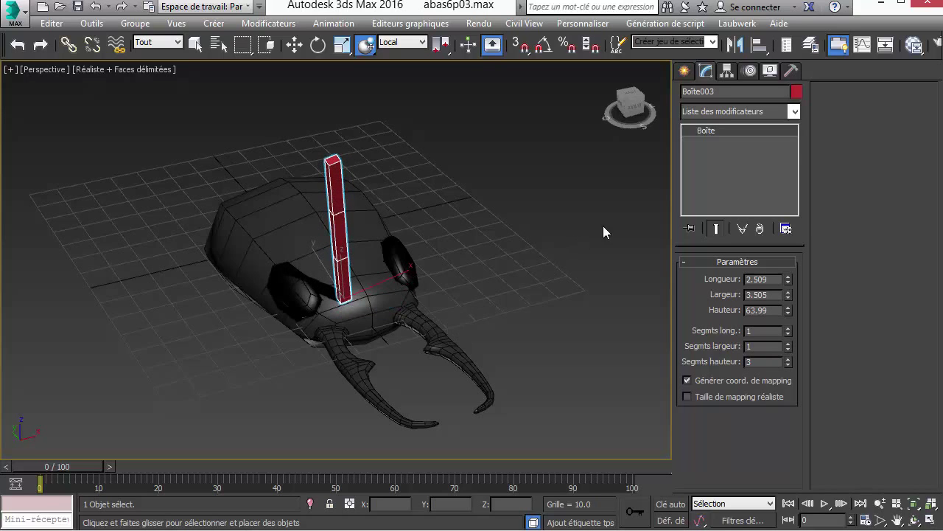
Convert the antenna box to an editable polygon and briefly check its vertices before leaving vertex editing
right_click(377, 214)
mouse_move(505, 362)
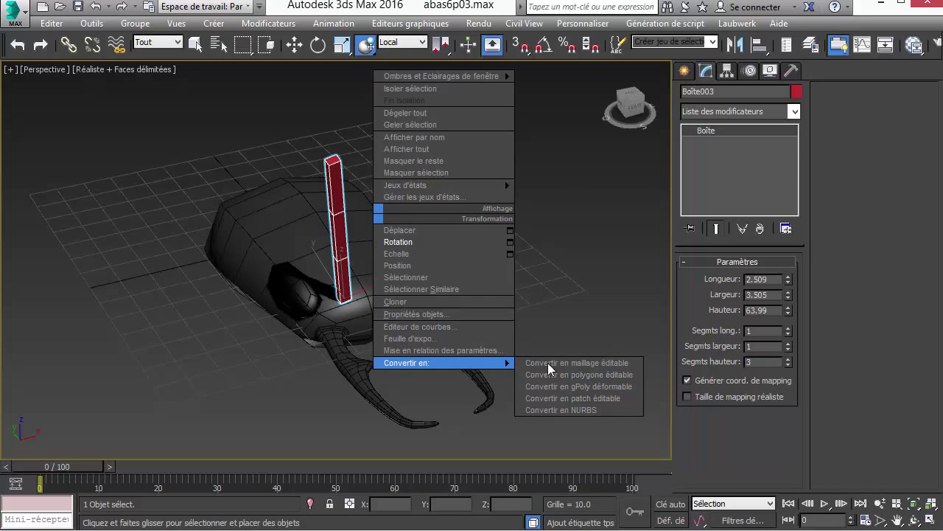
click(568, 374)
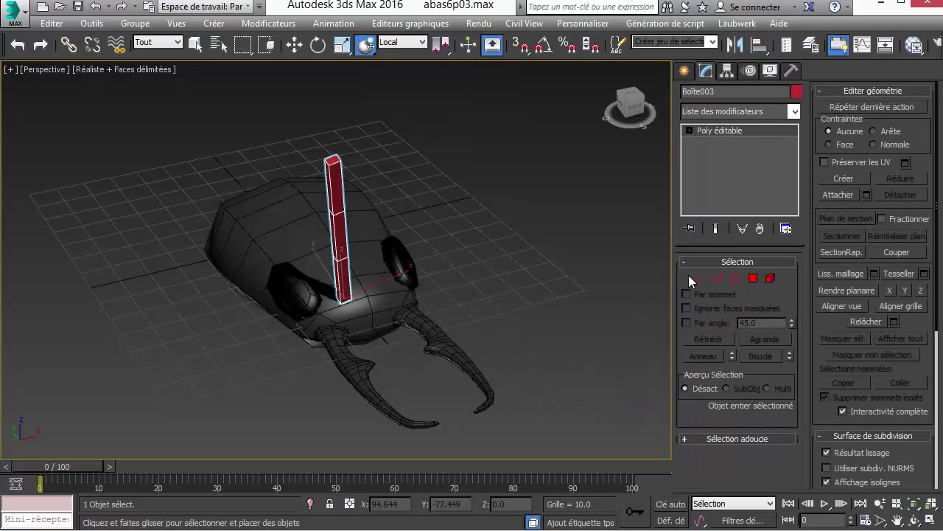
click(700, 278)
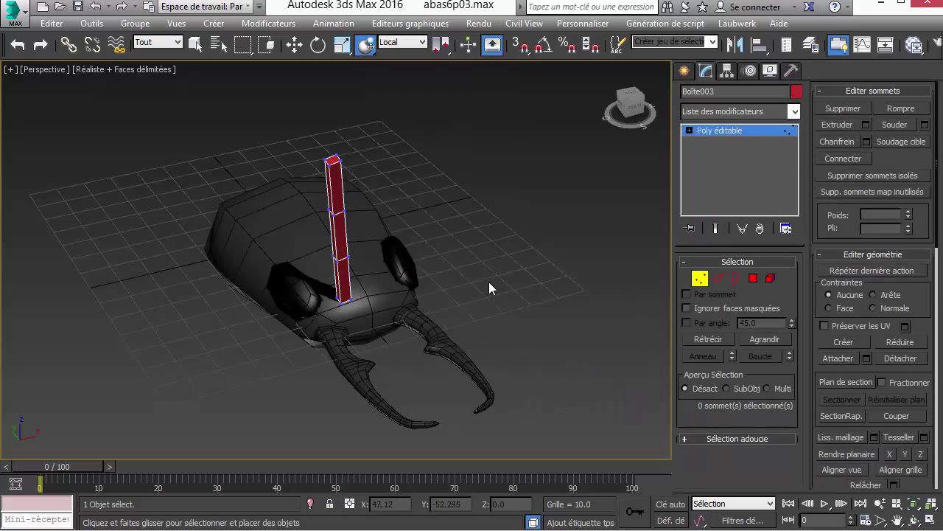
alt+middle_drag(488, 281, 468, 263)
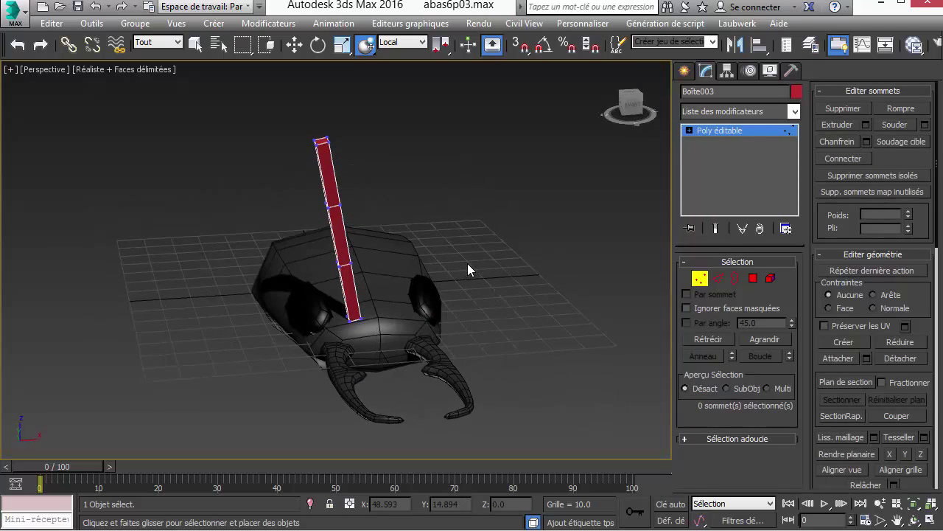
click(700, 277)
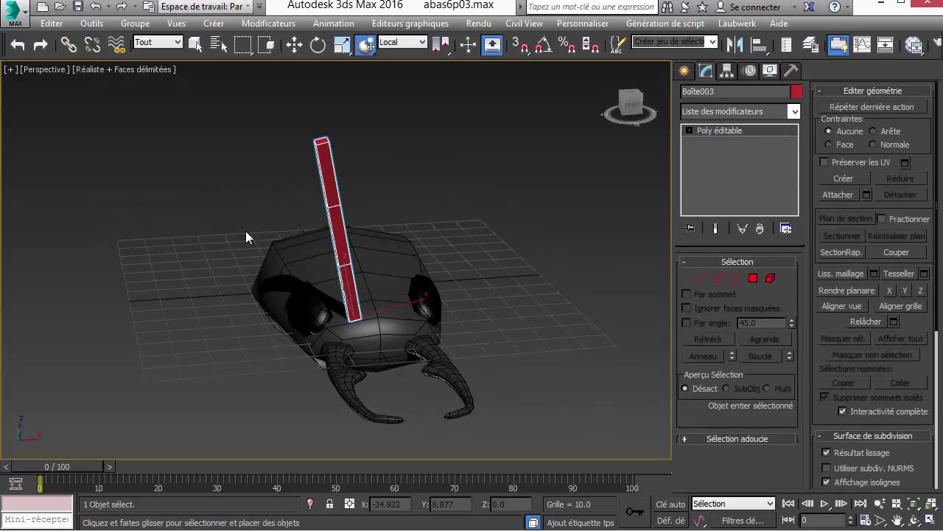
Apply an Effiler modifier to the antenna with Quantité -0.55 and Courbe -0.52
click(794, 111)
scroll(783, 198, down, 6)
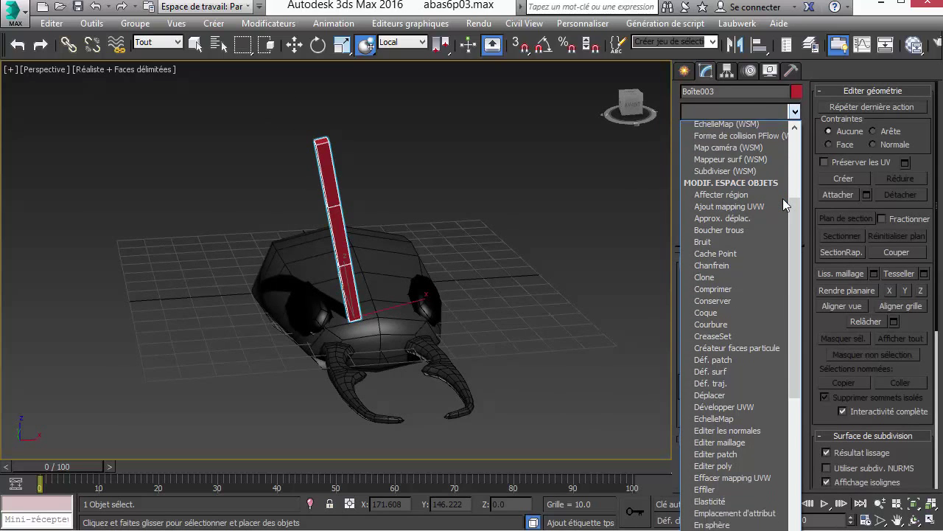
scroll(782, 199, down, 1)
click(708, 445)
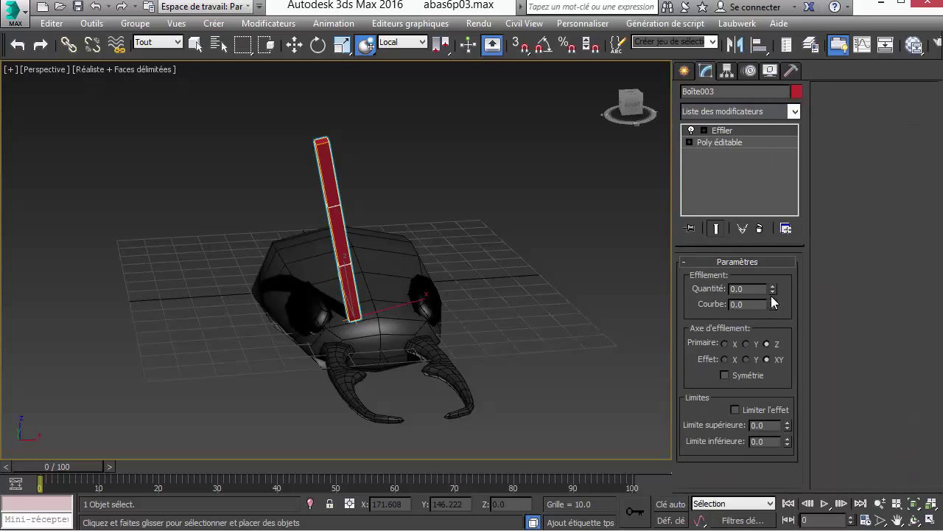
drag(774, 289, 784, 327)
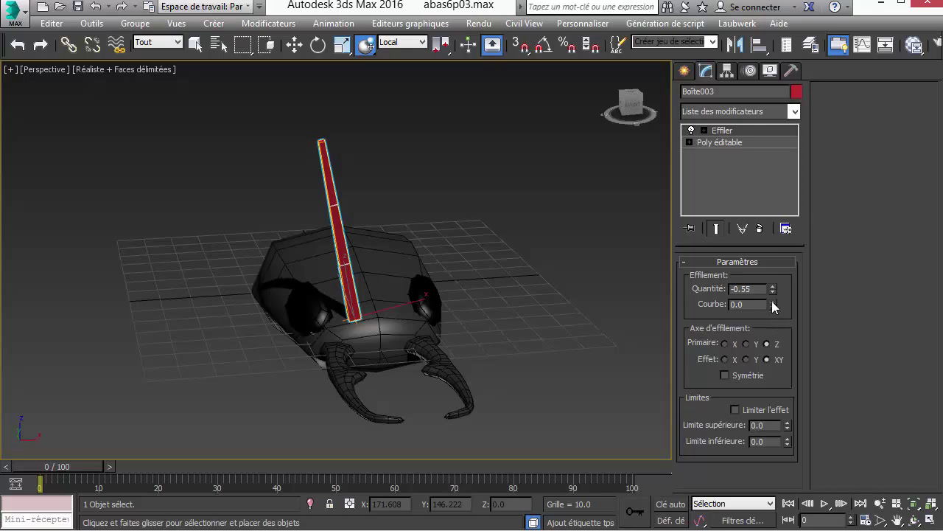
drag(773, 299, 786, 339)
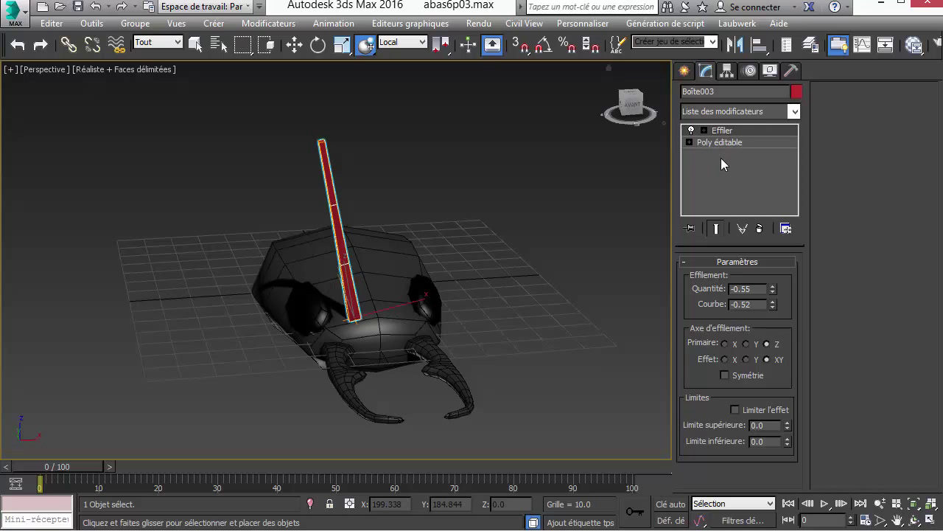
Collapse the tapered antenna into an editable polygon and enter vertex editing
right_click(474, 171)
mouse_move(564, 316)
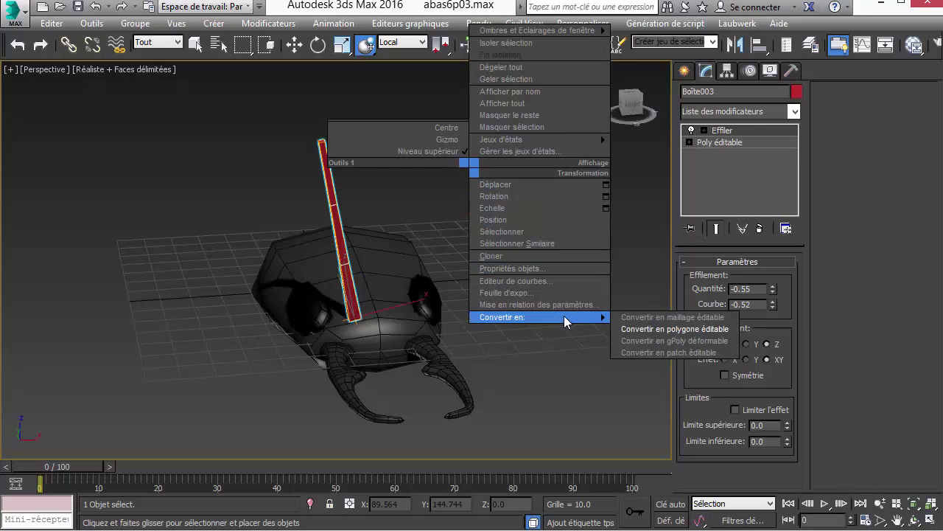
click(644, 328)
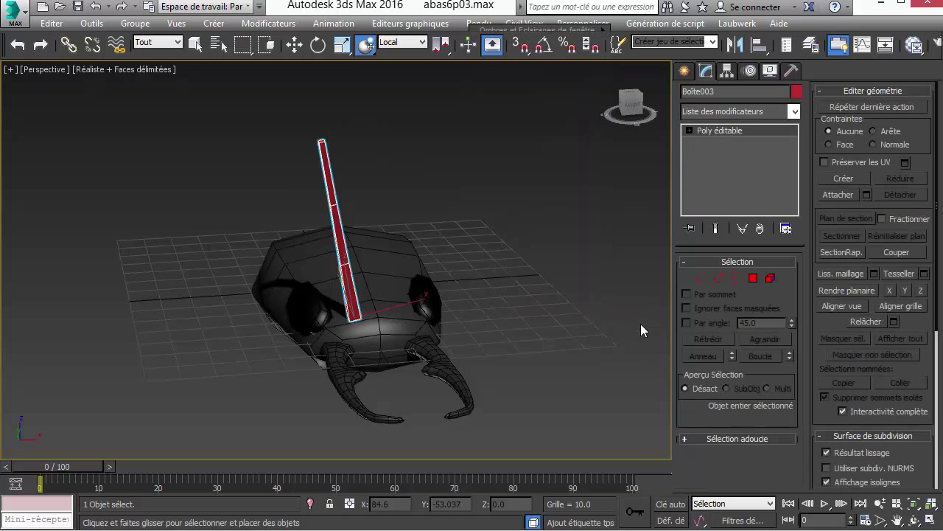
click(700, 279)
Try to select the antenna's upper vertices with the placement tool still active
middle_drag(479, 239, 492, 283)
drag(302, 172, 361, 211)
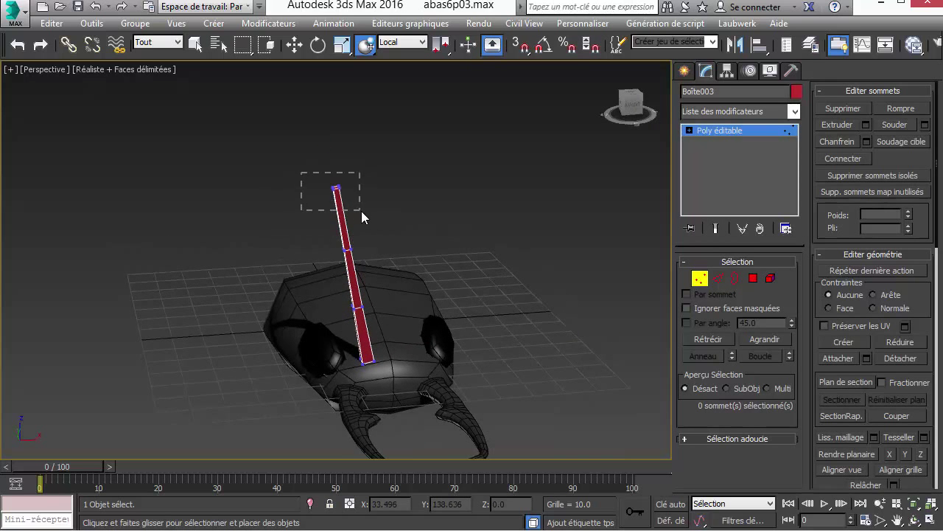
click(277, 228)
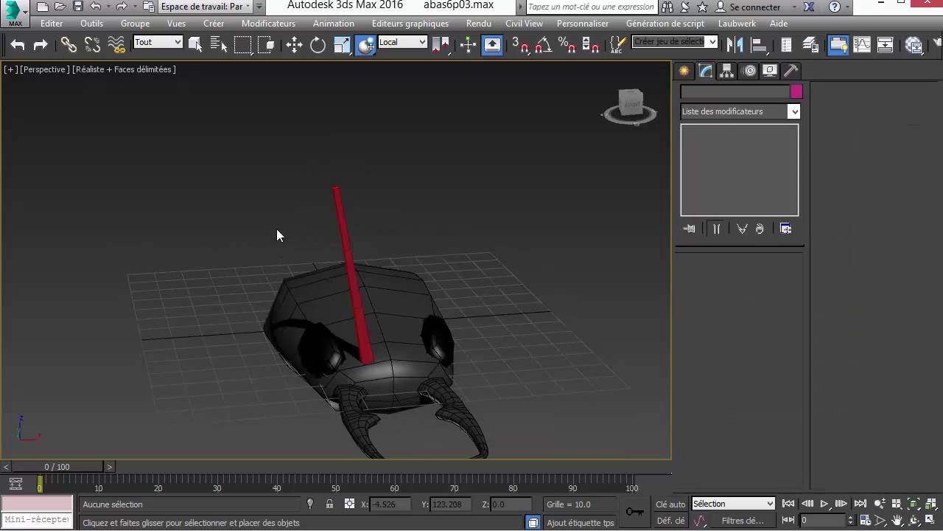
click(343, 216)
alt+middle_drag(582, 265, 496, 240)
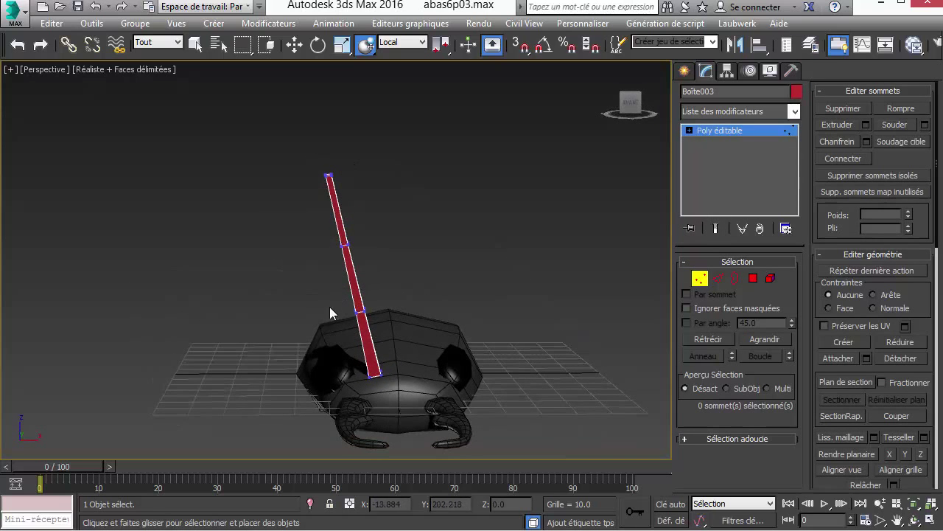
drag(303, 145, 368, 272)
click(347, 254)
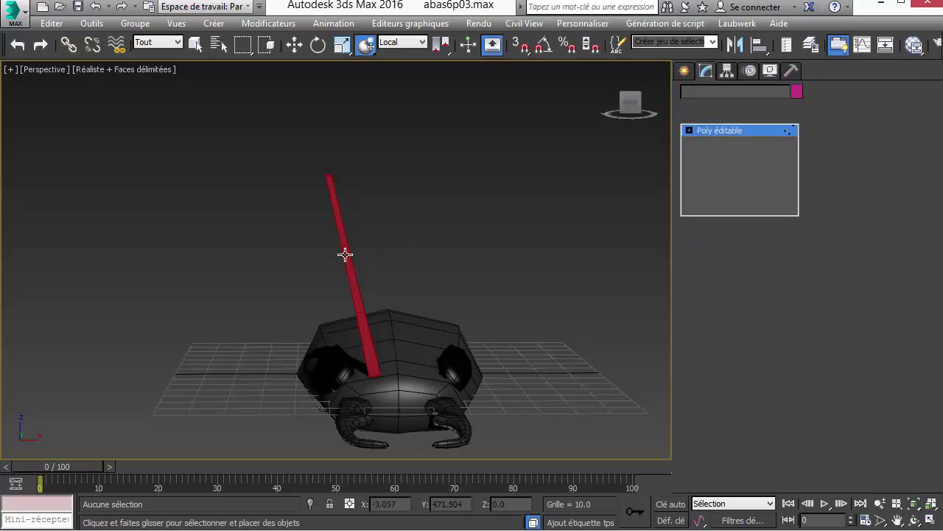
click(691, 131)
click(741, 143)
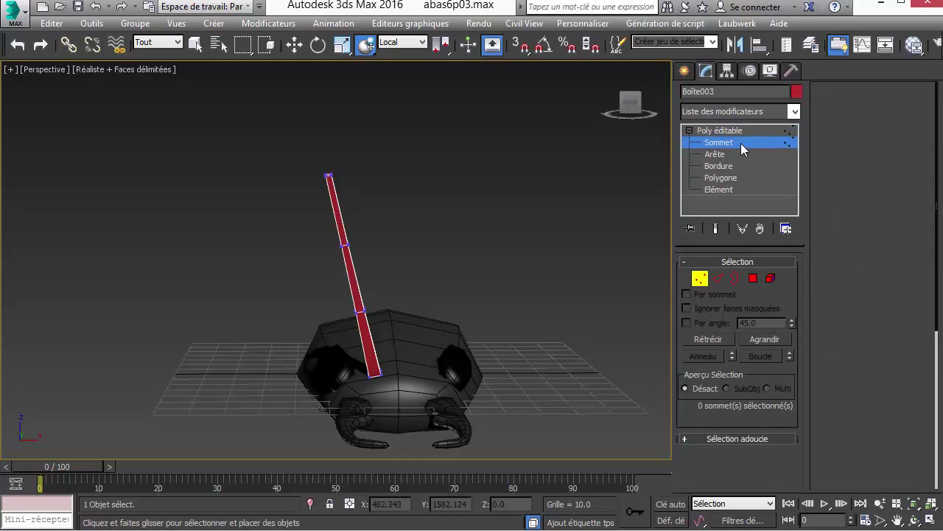
click(741, 143)
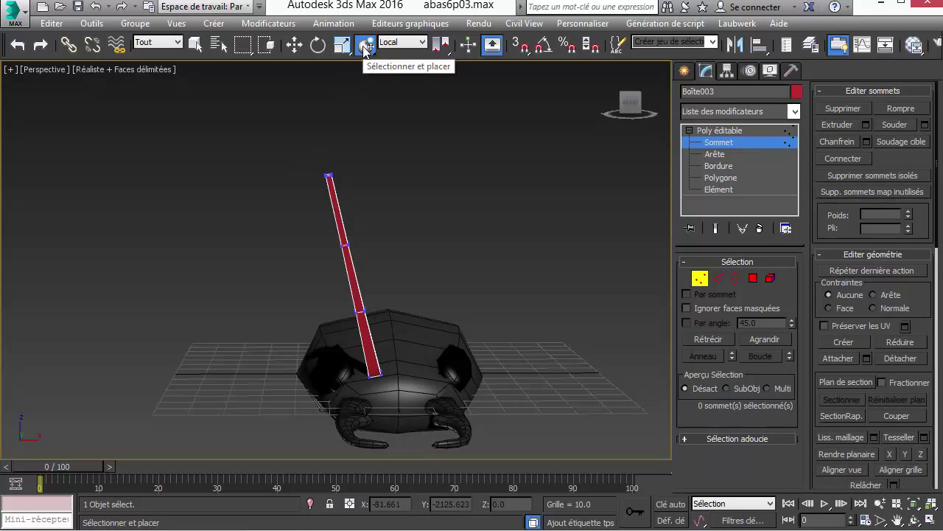
Move the antenna's four tip vertices outward and down until the end segment is horizontal, then rotate them to square off the tip
click(294, 47)
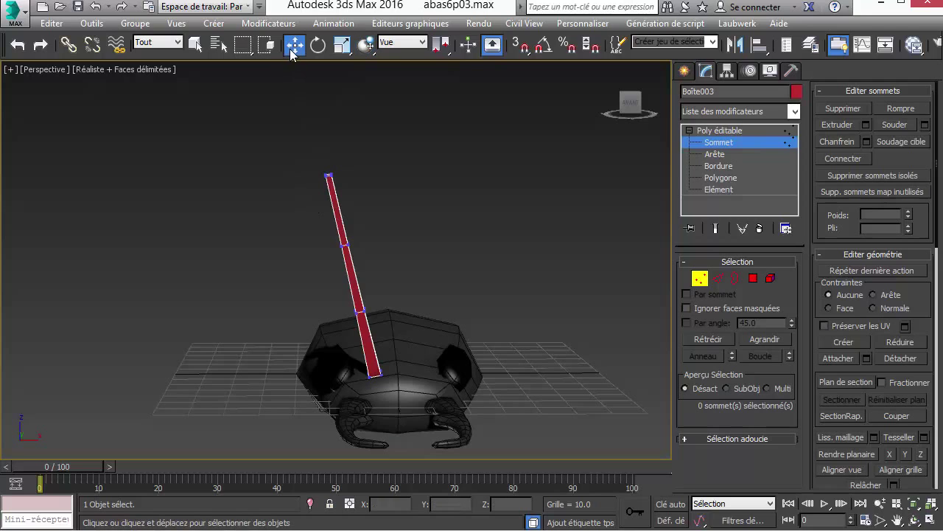
drag(302, 132, 247, 227)
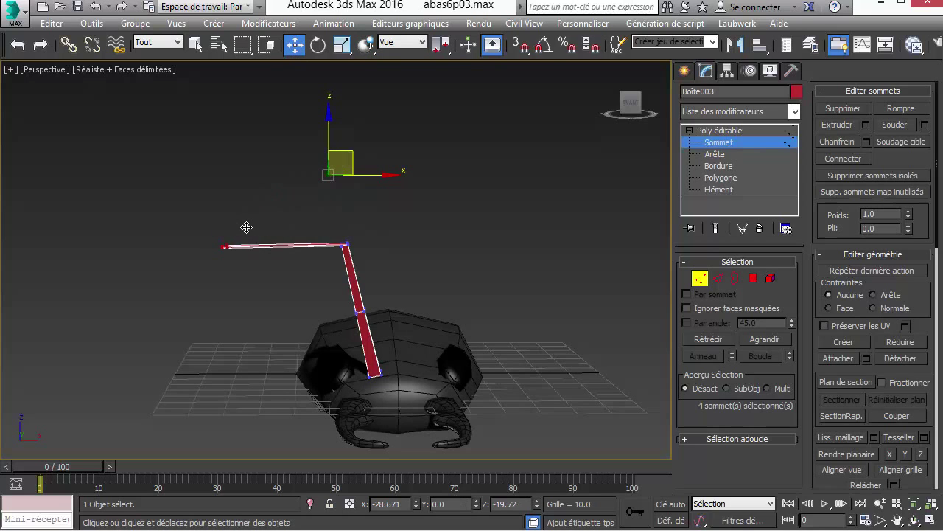
right_click(246, 228)
click(286, 248)
scroll(233, 247, up, 5)
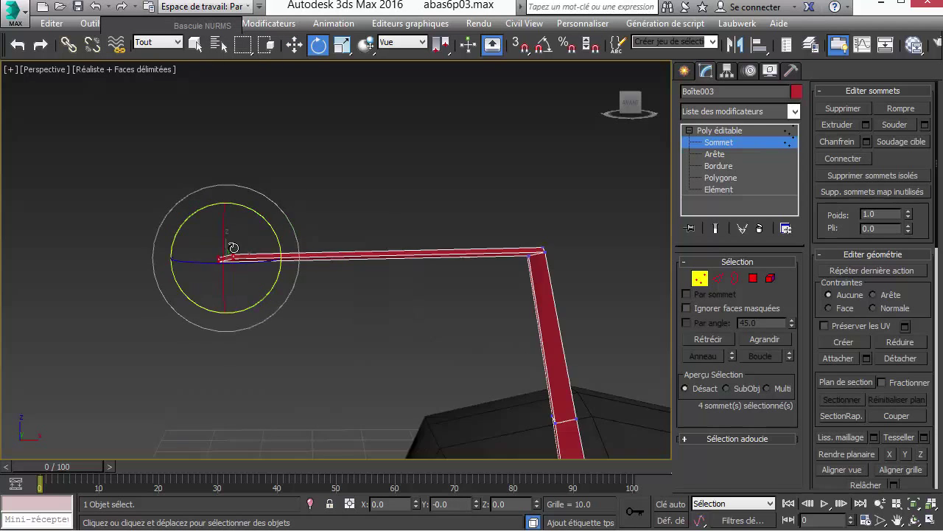
scroll(233, 247, up, 2)
drag(261, 233, 154, 177)
scroll(242, 257, down, 4)
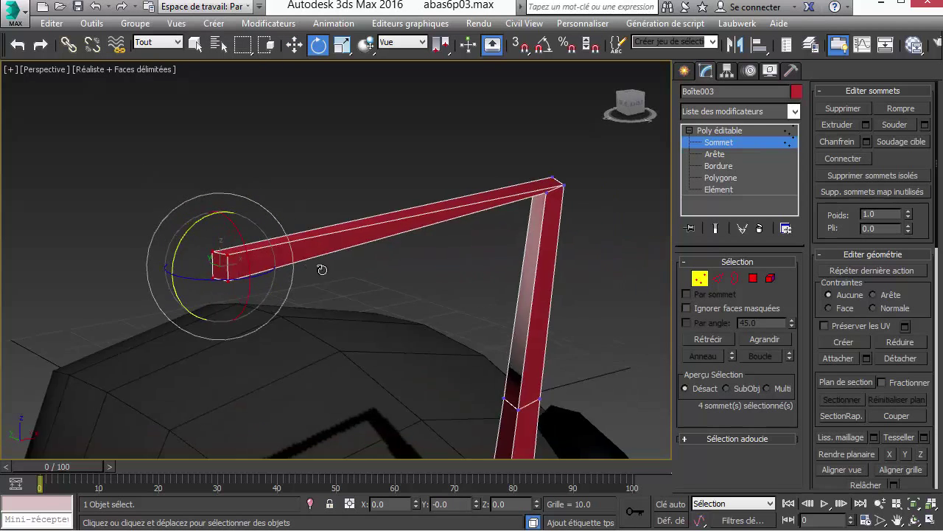
Select the vertices at the antenna's elbow and rotate them to even out the thickness at the bend
alt+middle_drag(323, 270, 208, 232)
drag(122, 101, 58, 184)
drag(126, 81, 68, 73)
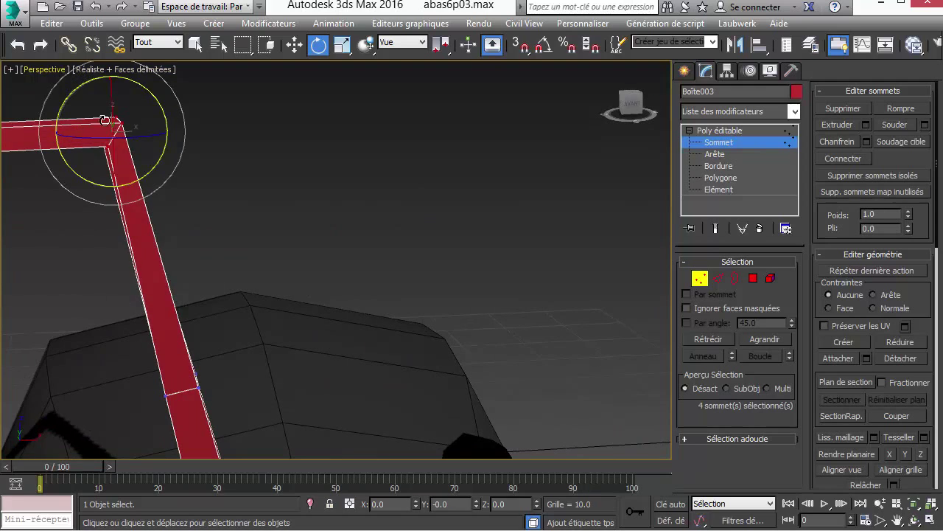
Move the antenna's elbow vertices outward and forward to about X -25.5, Y -77.1
alt+middle_drag(238, 243, 373, 219)
scroll(374, 227, down, 2)
right_click(432, 171)
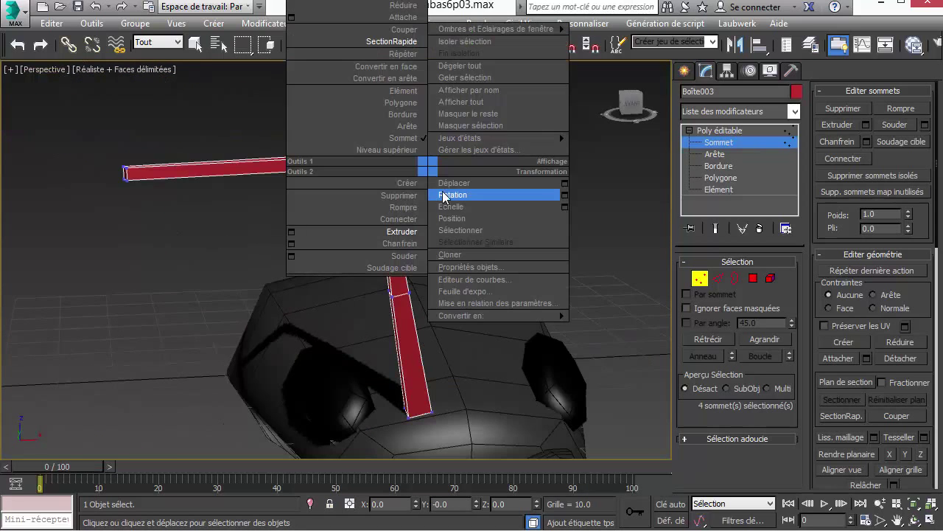
click(452, 186)
alt+middle_drag(453, 185, 393, 275)
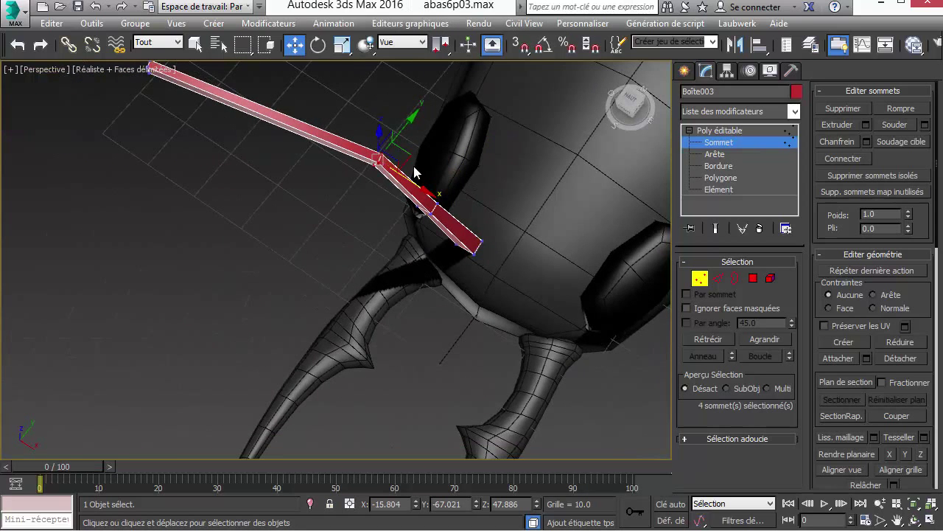
mouse_move(389, 156)
mouse_down()
mouse_move(317, 147)
mouse_move(378, 153)
mouse_up()
alt+middle_drag(379, 153, 146, 171)
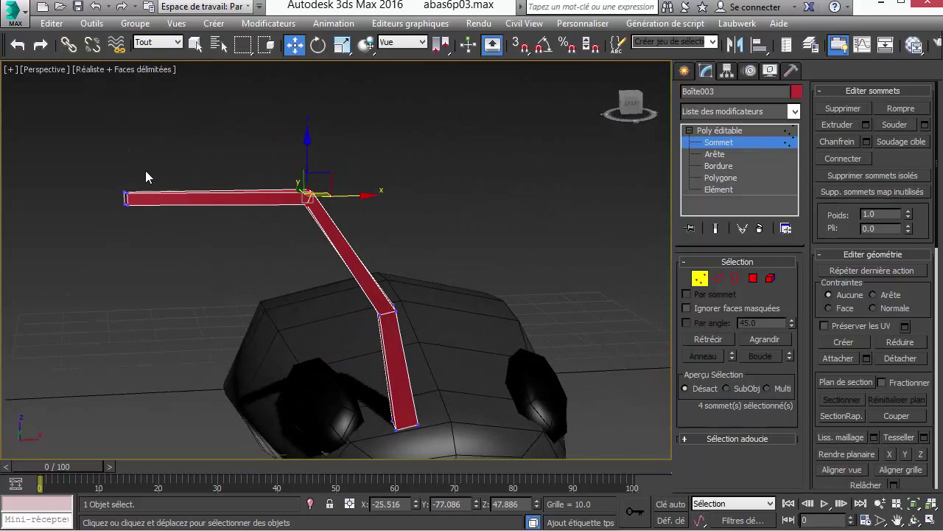
Lower the antenna's four tip vertices to slope the end segment downward
drag(163, 250, 162, 251)
drag(128, 167, 128, 231)
right_click(132, 219)
click(176, 251)
middle_drag(234, 268, 311, 263)
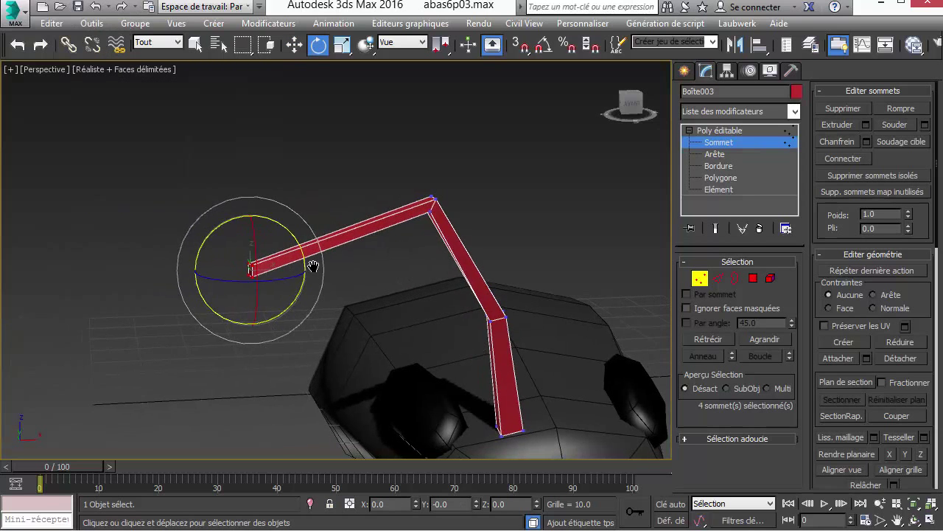
scroll(252, 234, up, 4)
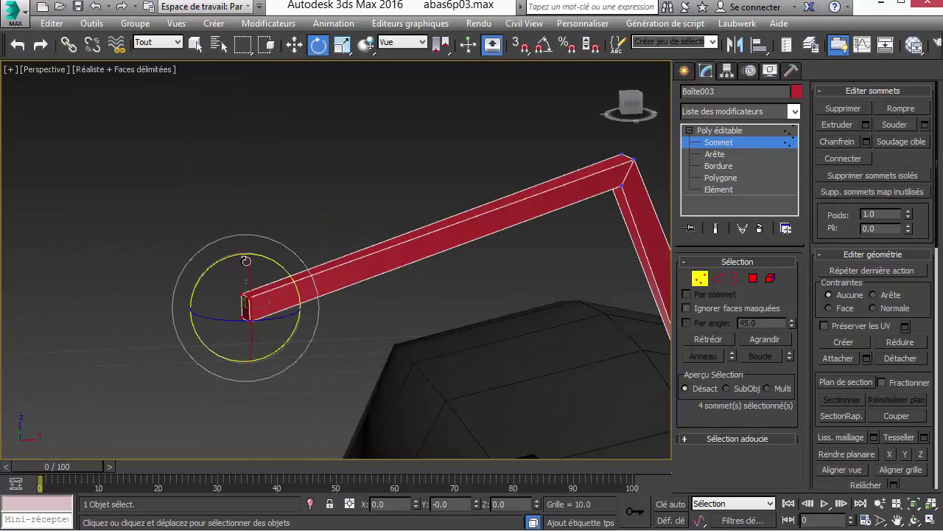
Rotate the antenna's end polygon in the Local coordinate system to square it with the end segment
click(752, 278)
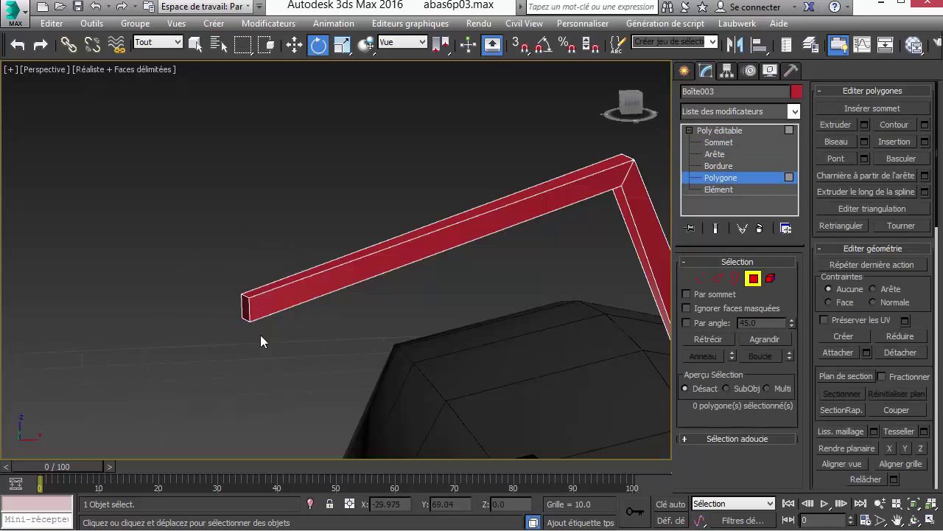
click(243, 311)
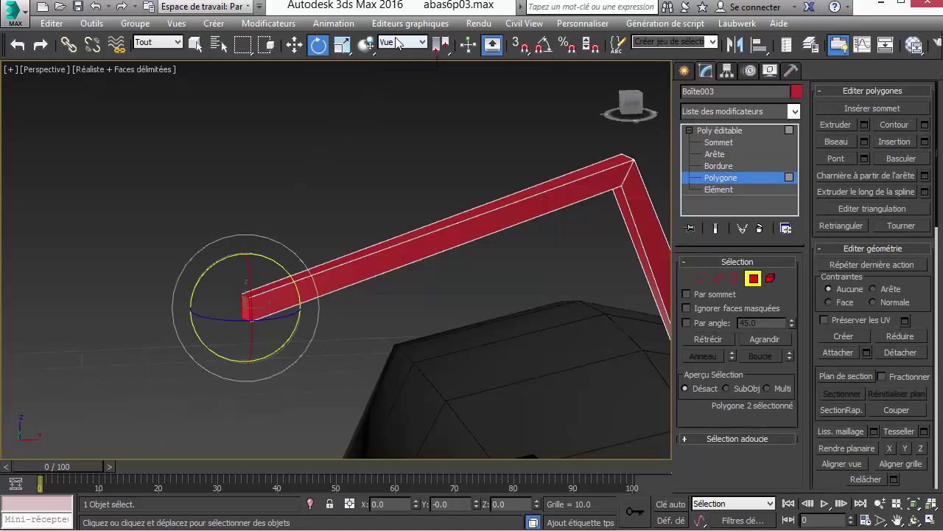
click(402, 42)
click(394, 95)
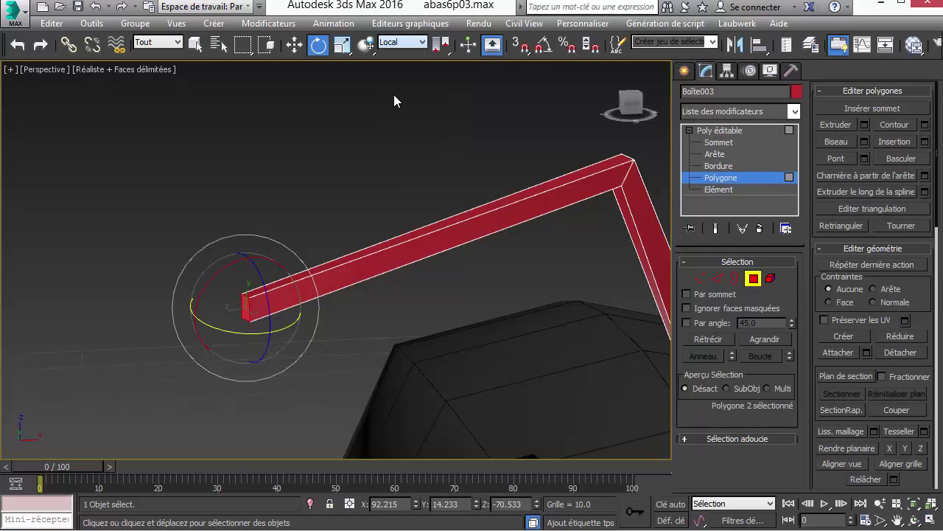
alt+middle_drag(288, 250, 266, 278)
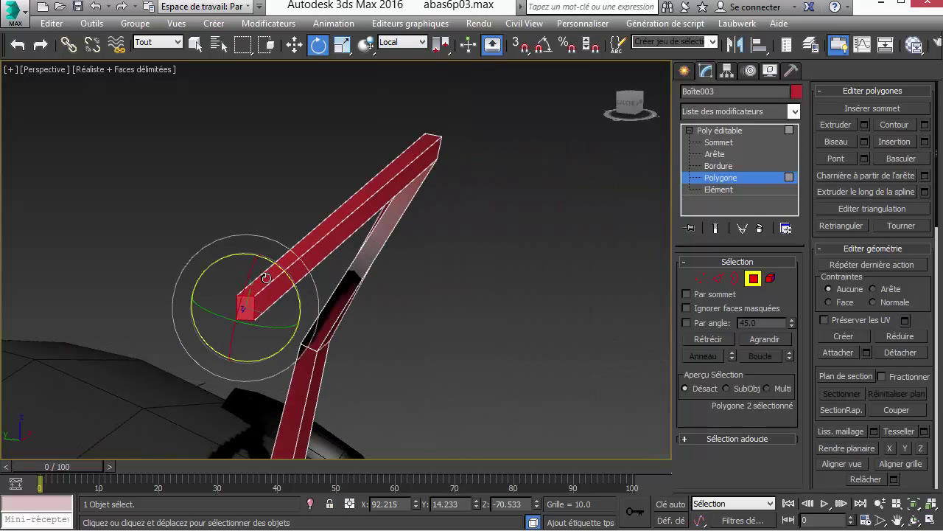
drag(266, 278, 258, 339)
Scale the antenna's end polygon uniformly to about 41% to taper the tip
alt+middle_drag(374, 301, 307, 273)
right_click(201, 256)
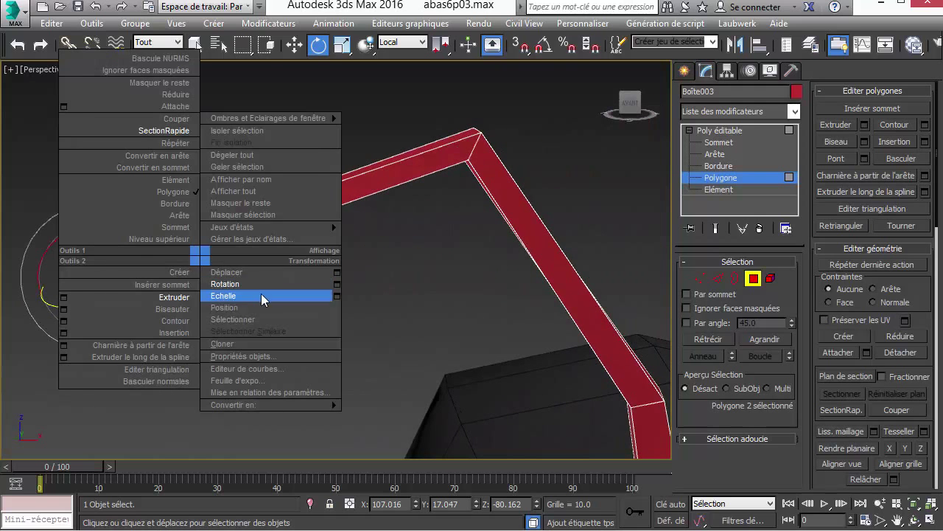
click(261, 294)
drag(115, 269, 157, 375)
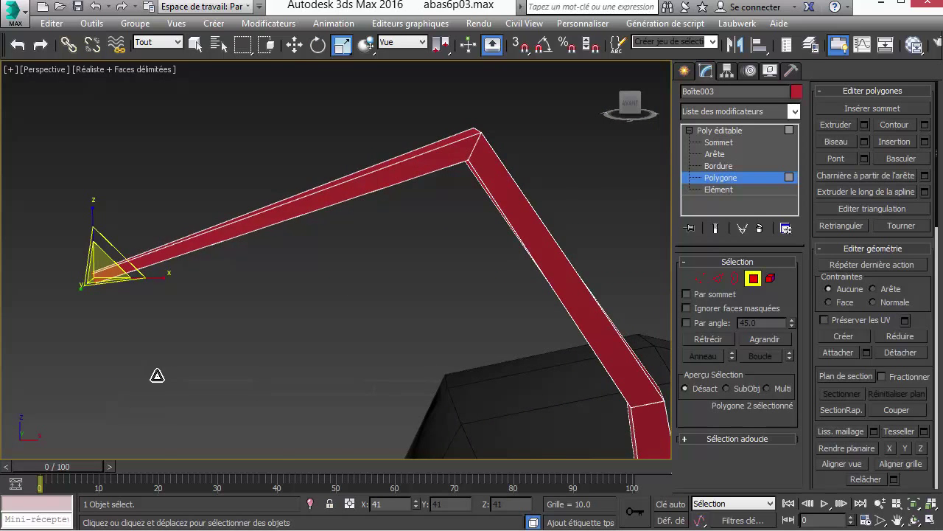
scroll(451, 238, down, 4)
alt+middle_drag(476, 279, 438, 252)
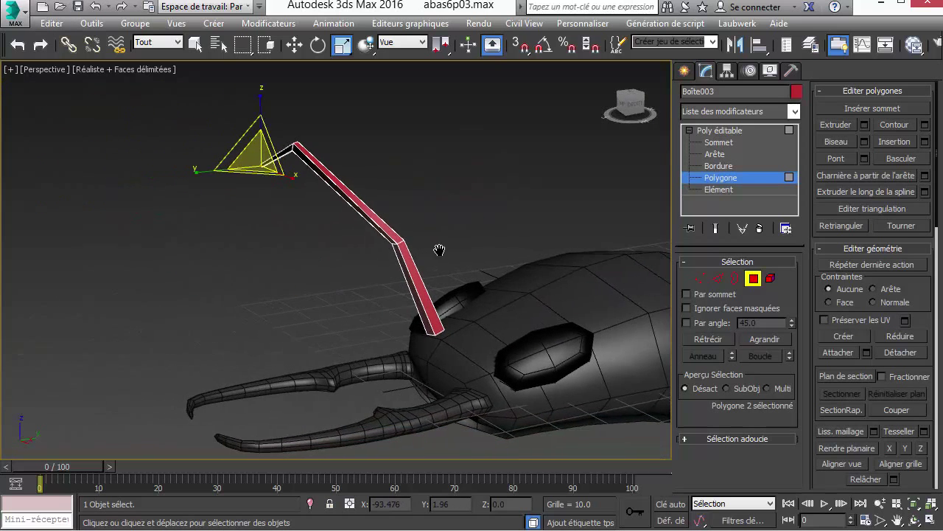
scroll(508, 331, up, 4)
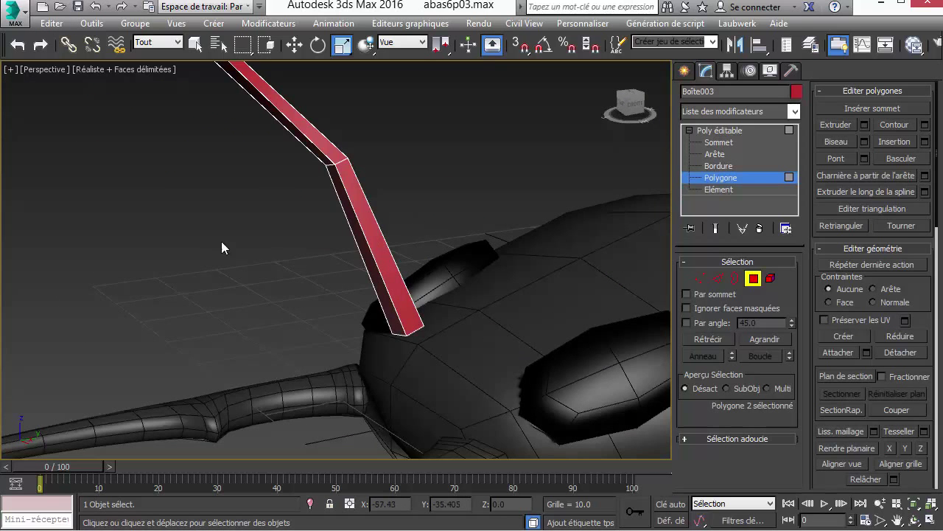
alt+middle_drag(341, 290, 309, 312)
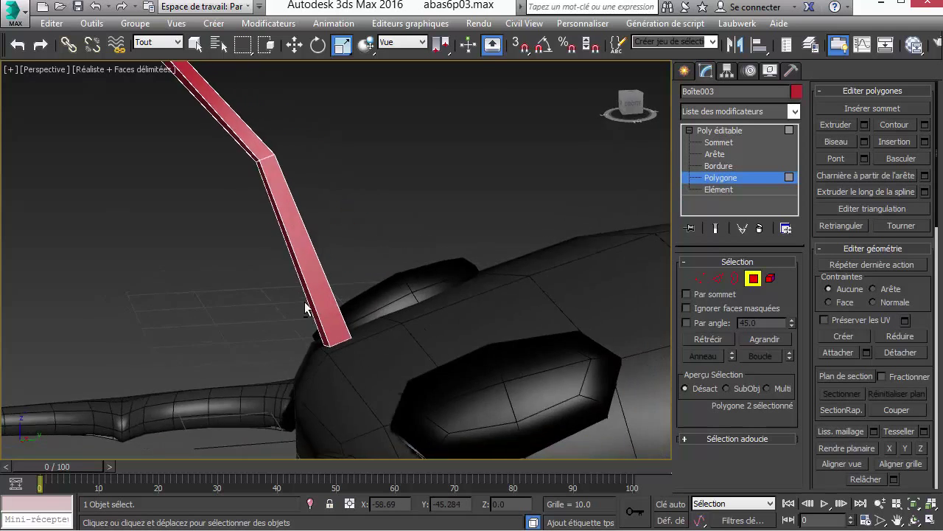
scroll(291, 301, up, 5)
click(698, 277)
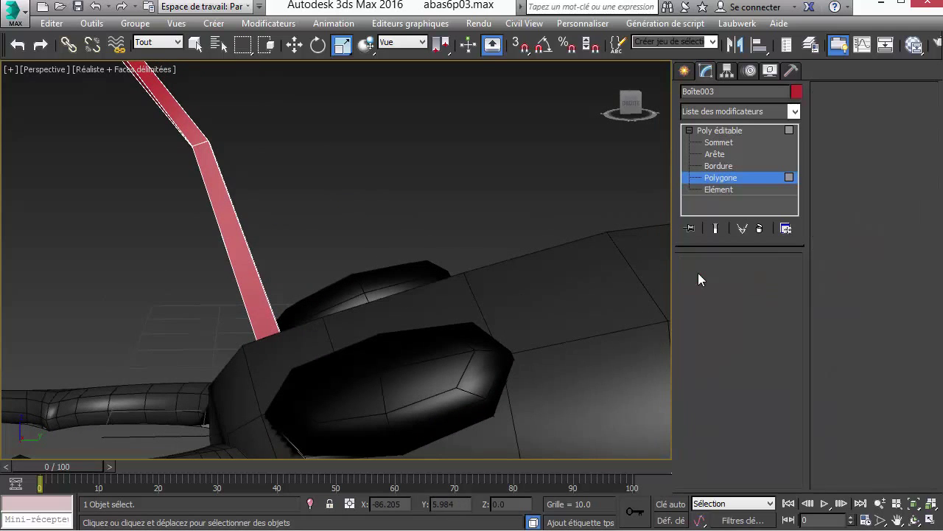
right_click(239, 211)
click(222, 92)
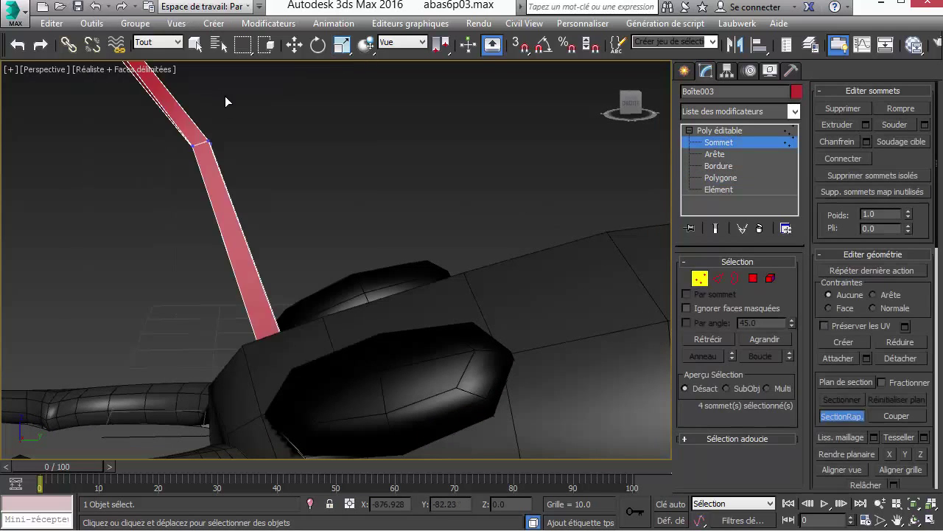
right_click(355, 300)
click(338, 251)
alt+middle_drag(339, 253, 520, 310)
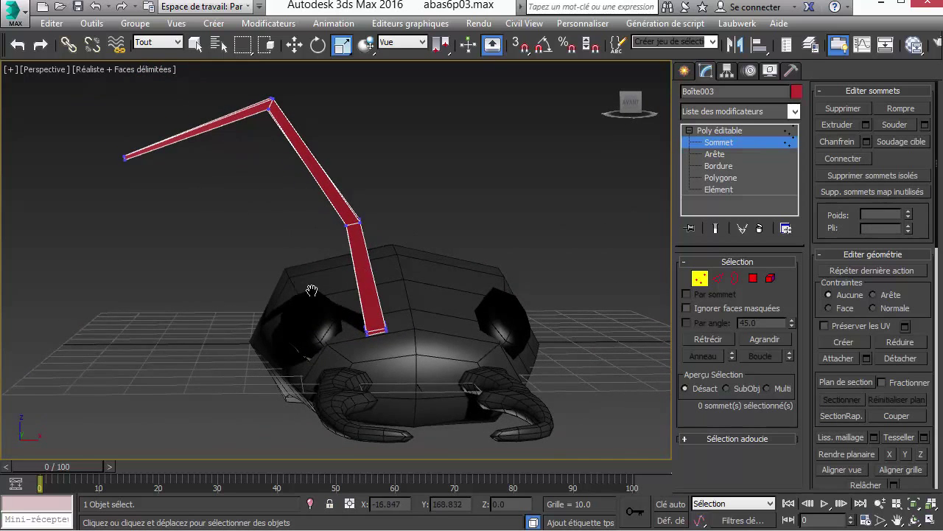
middle_drag(312, 290, 467, 360)
scroll(335, 234, up, 2)
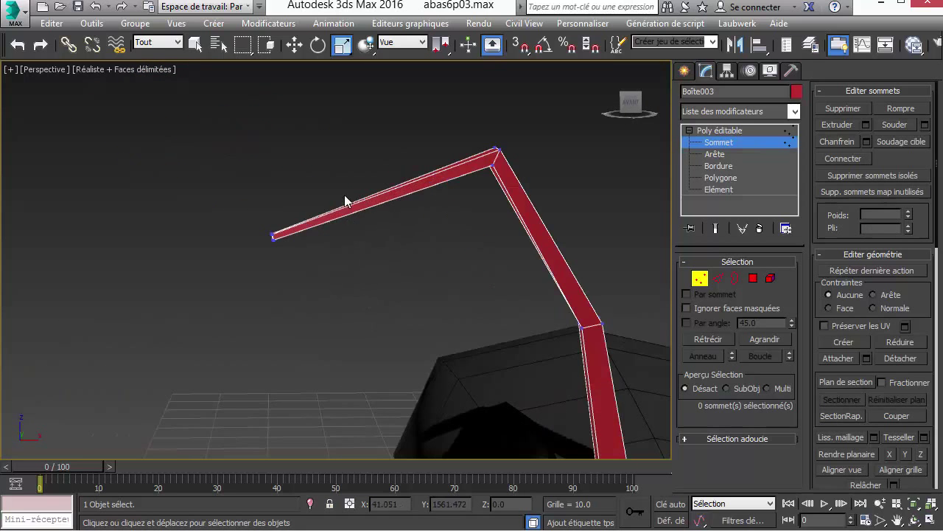
right_click(299, 140)
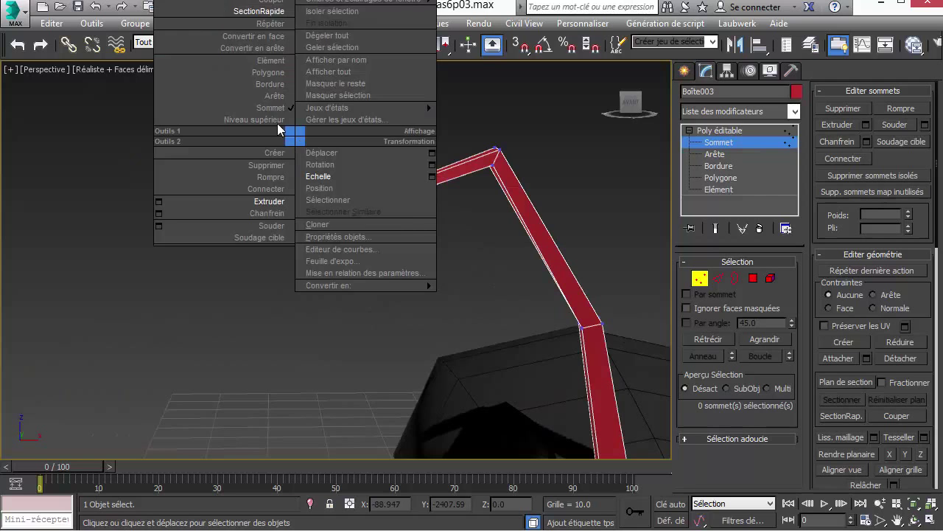
click(250, 11)
Leave vertex editing and apply the Lissage rapide modifier to the antenna with 1 iteration
click(726, 143)
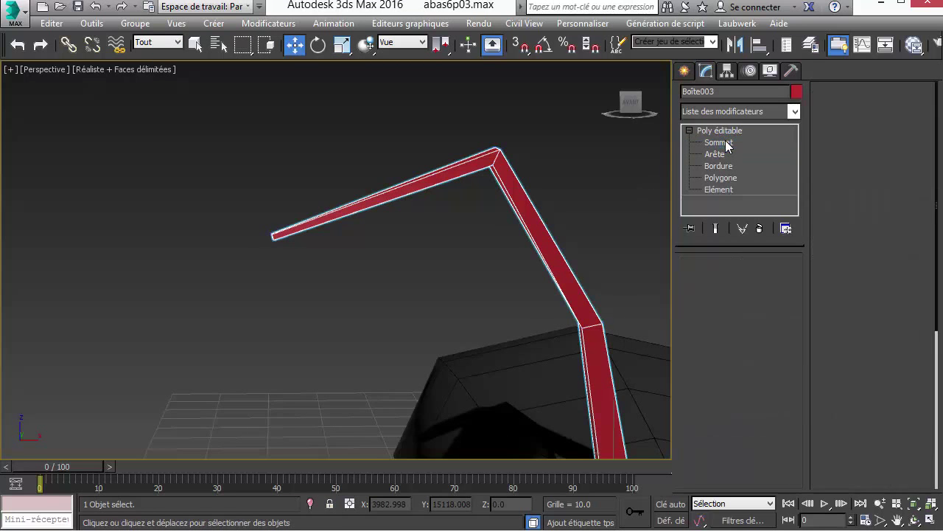
click(795, 112)
drag(796, 150, 812, 370)
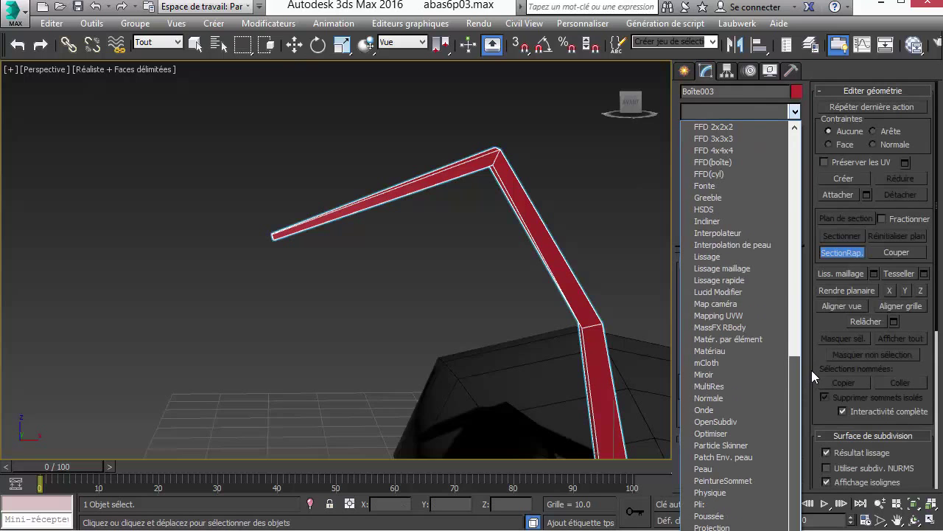
click(753, 280)
middle_drag(432, 293, 373, 230)
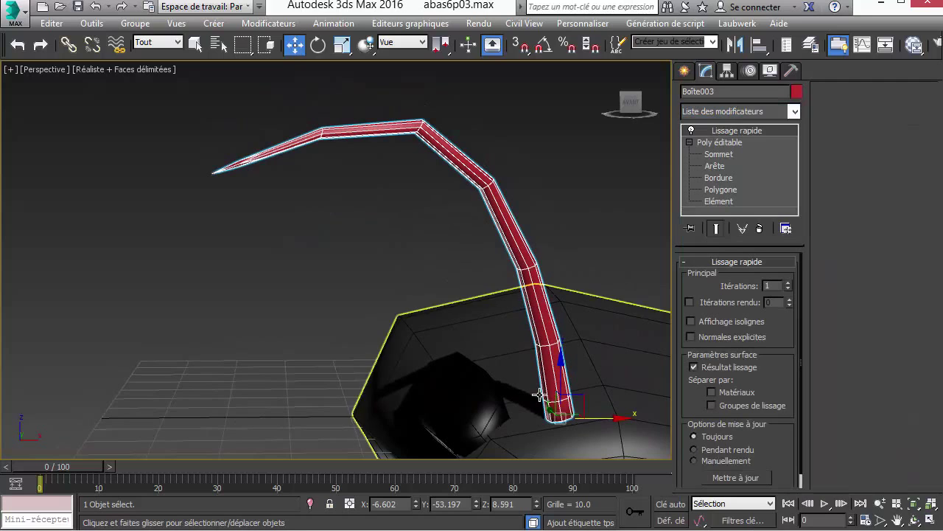
Return to the antenna's vertex level and cut a new edge loop near its tip with SectionRapide
click(729, 154)
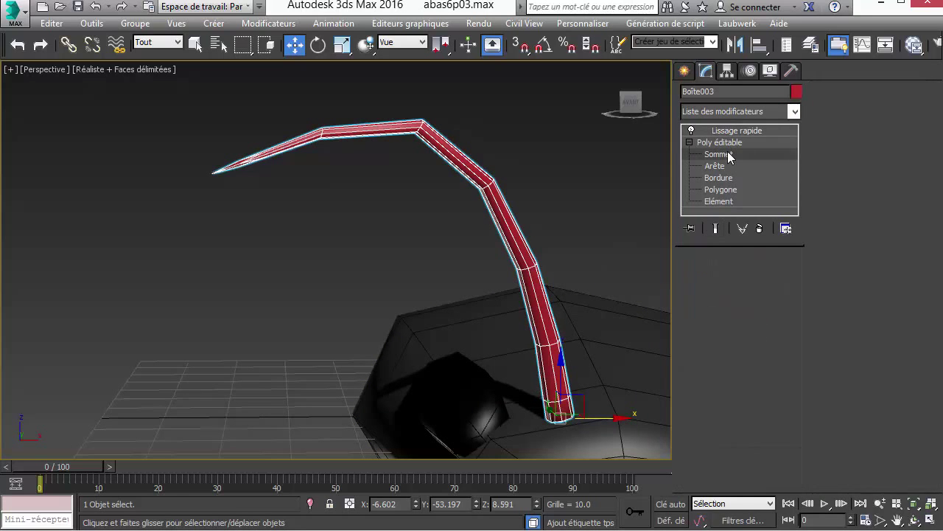
middle_drag(428, 228, 430, 238)
right_click(349, 219)
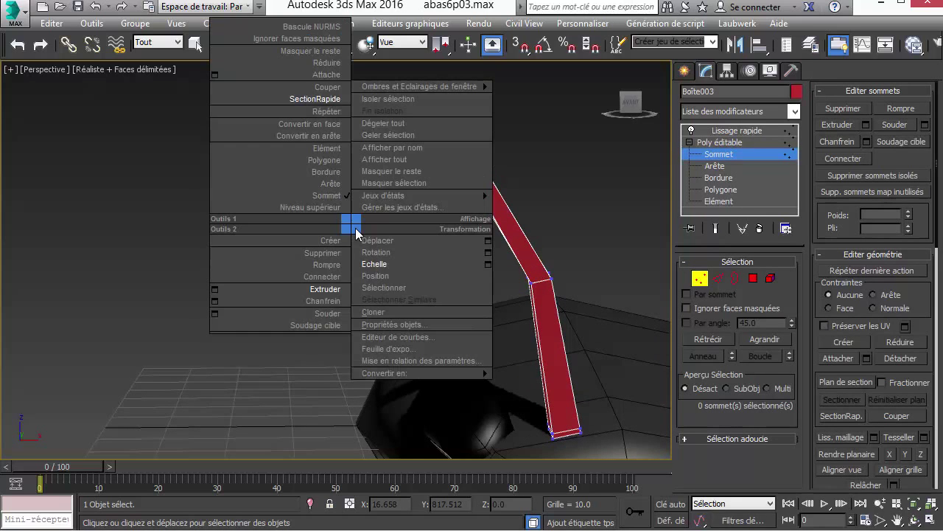
right_click(279, 284)
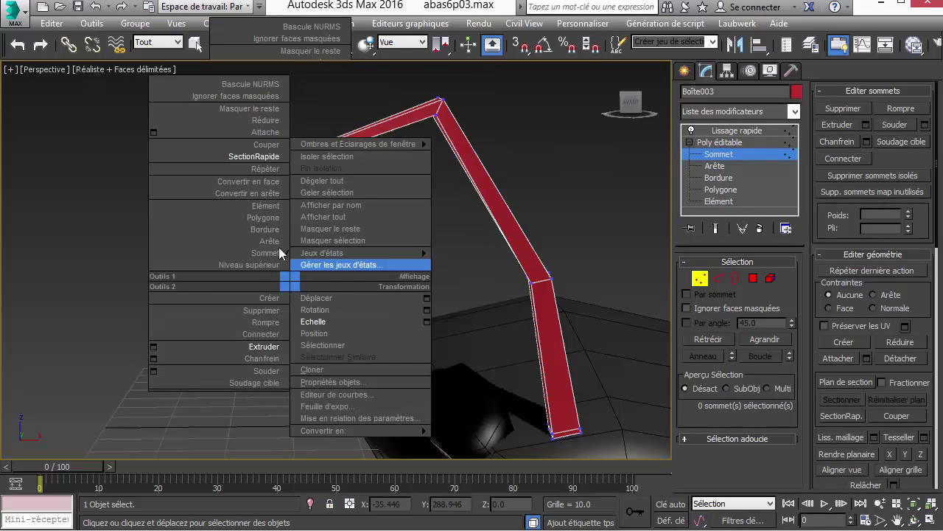
click(260, 156)
click(244, 140)
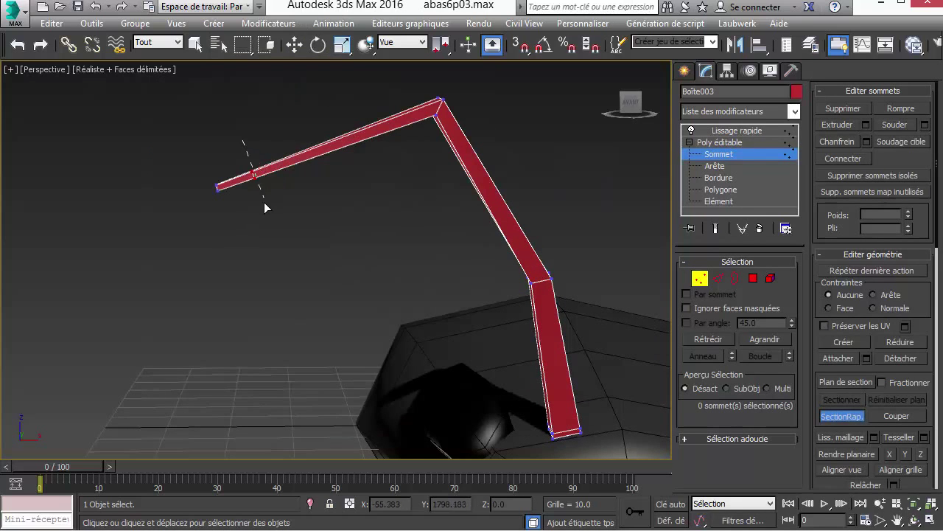
click(261, 210)
right_click(401, 88)
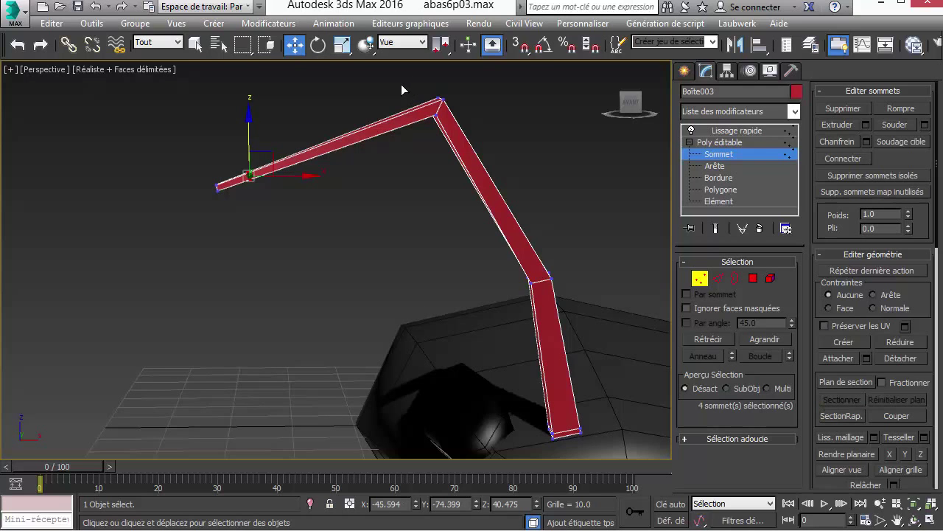
Cut two edge loops with SectionRapide, one on each side of the antenna's upper elbow
right_click(396, 77)
click(414, 117)
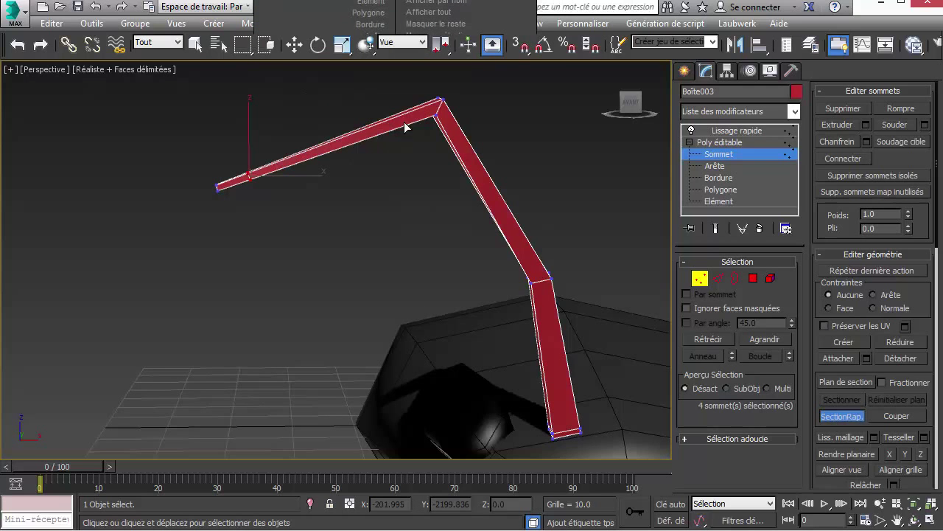
click(402, 87)
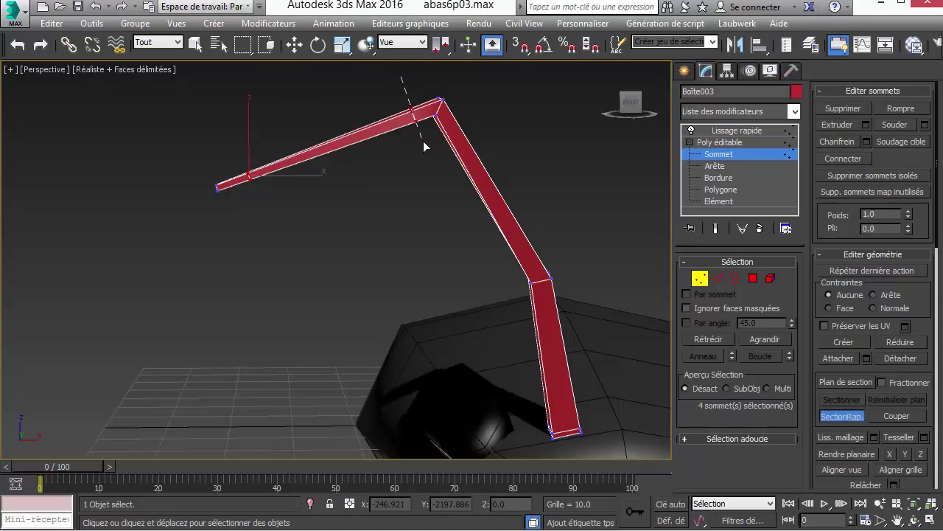
click(423, 142)
click(507, 105)
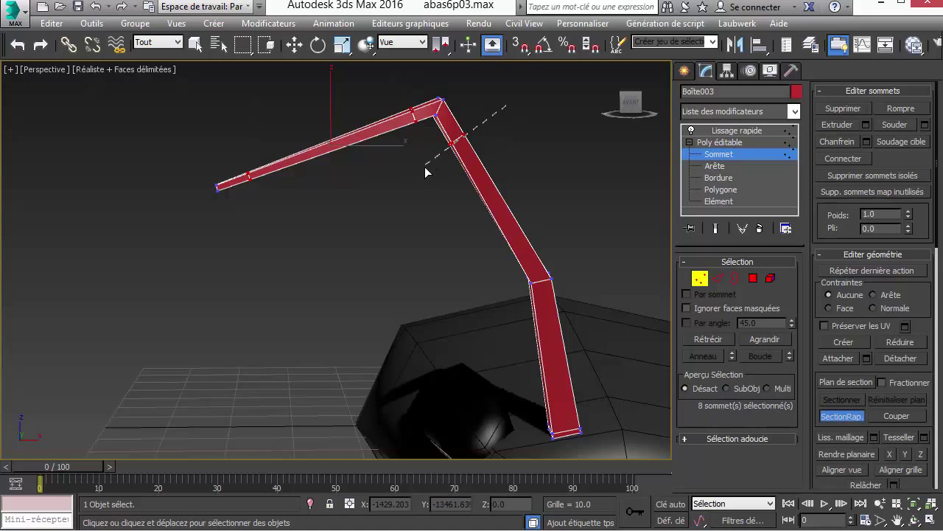
click(425, 172)
Cut an edge loop above and below the antenna's lower bend, then show the smoothed end result
click(561, 234)
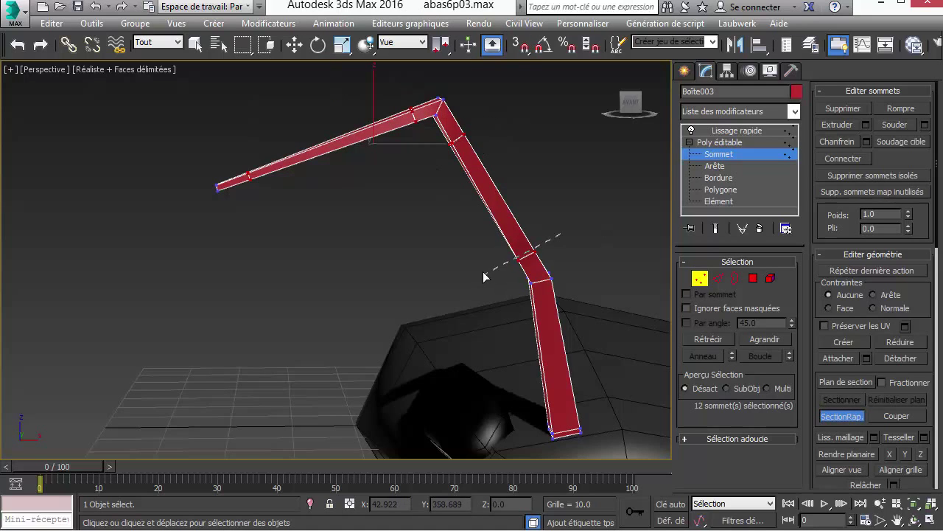
click(483, 271)
click(598, 315)
click(470, 319)
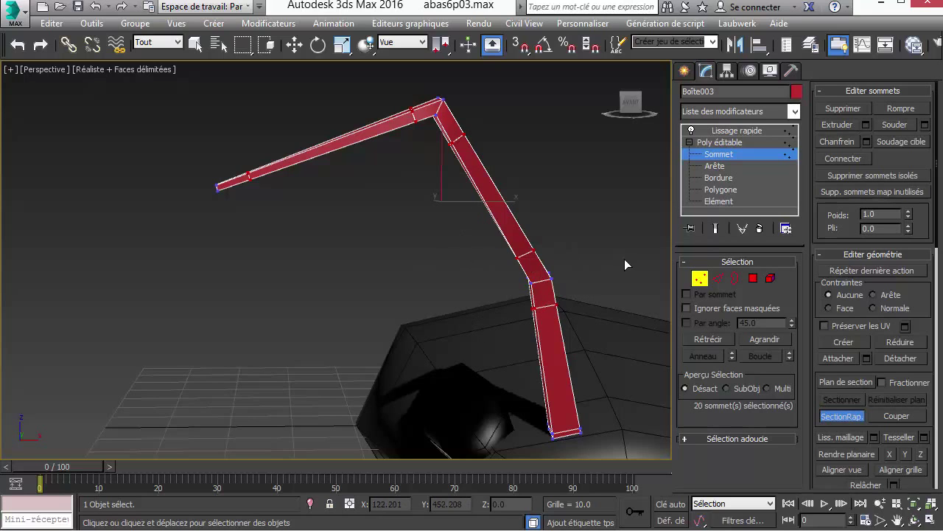
click(716, 229)
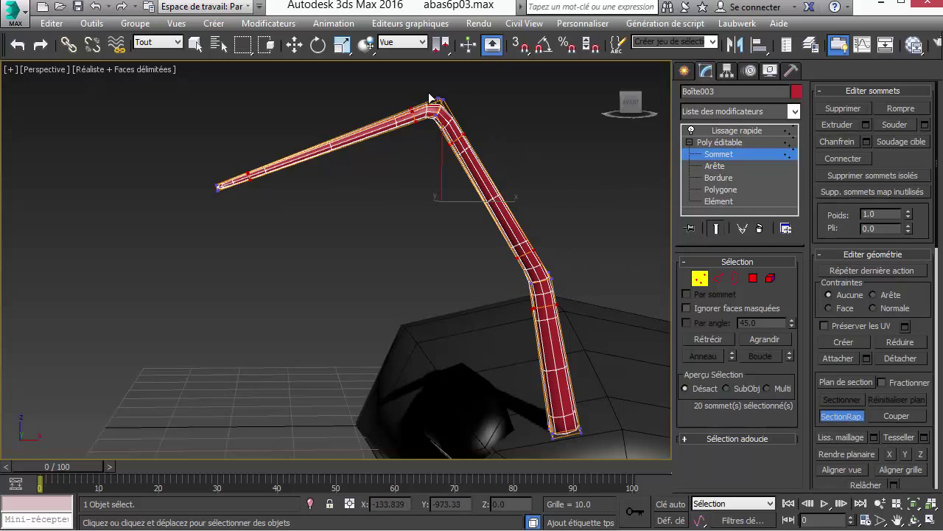
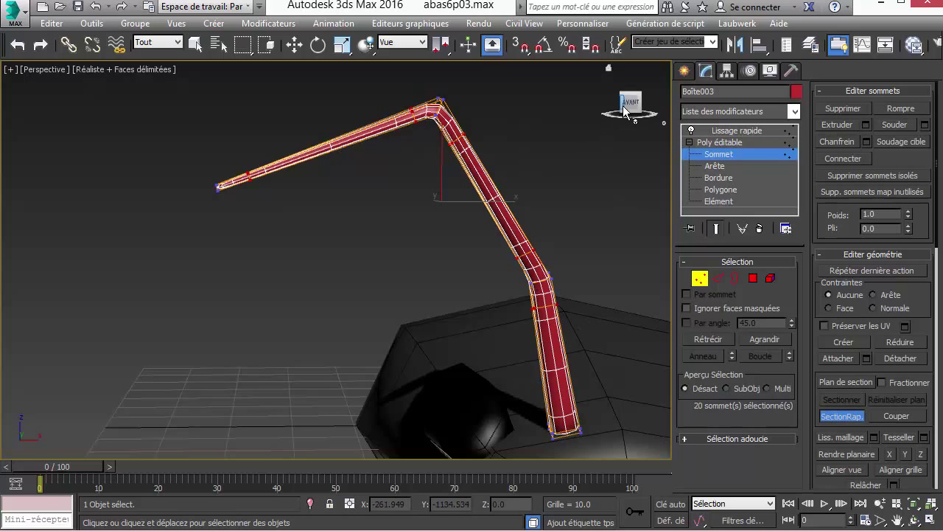
Select the four vertices of the loop just above the antenna's lower bend and rotate them to adjust the loop's tilt
drag(630, 104, 603, 110)
drag(629, 102, 625, 108)
middle_drag(226, 357, 280, 312)
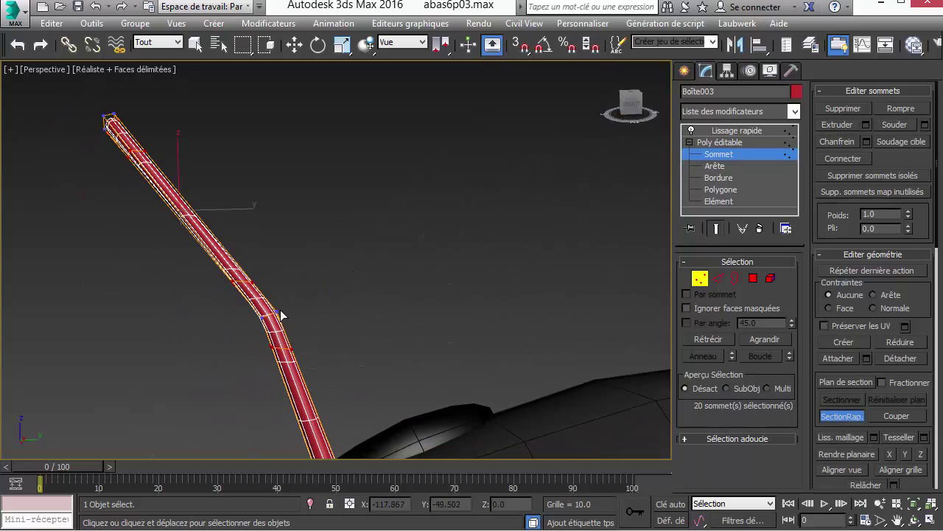
scroll(280, 311, up, 2)
key(w)
scroll(291, 275, down, 2)
drag(284, 270, 198, 374)
right_click(260, 322)
click(300, 338)
right_click(302, 336)
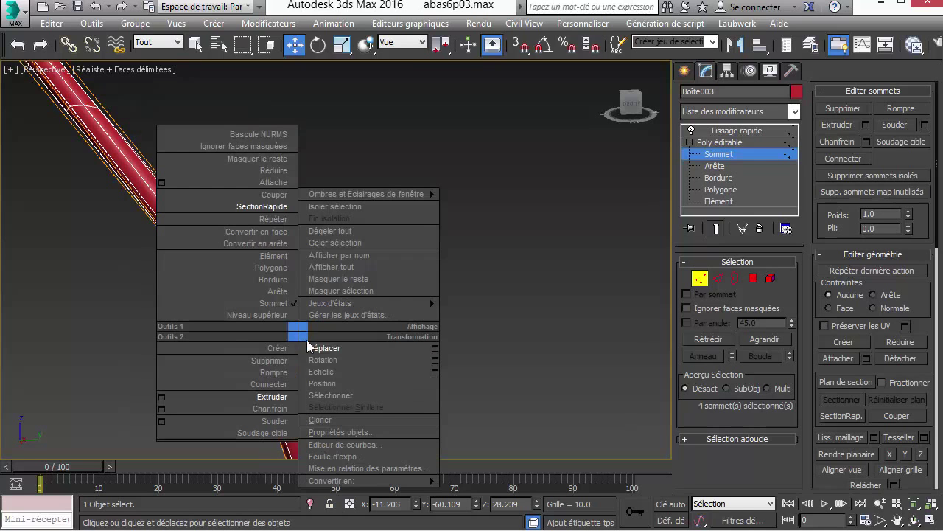
click(315, 361)
drag(295, 255, 216, 257)
scroll(282, 244, down, 3)
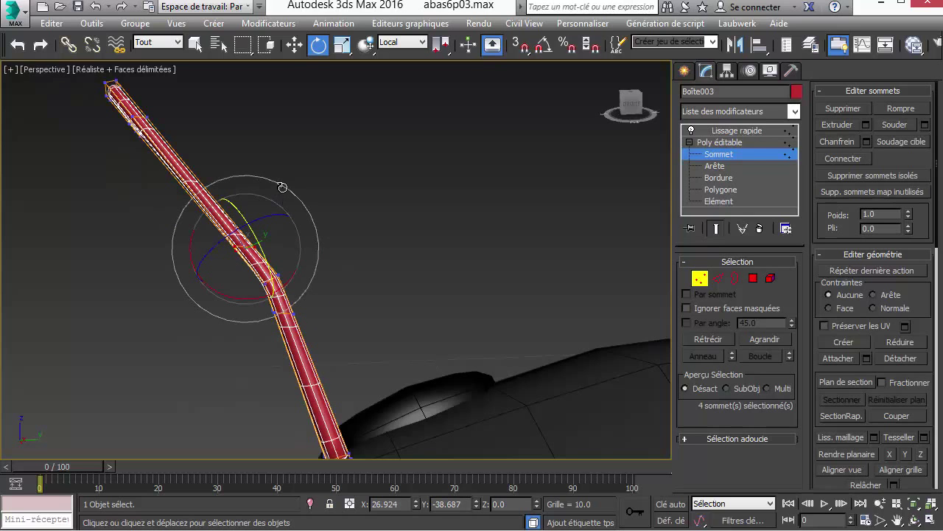
drag(281, 185, 262, 173)
scroll(249, 255, up, 4)
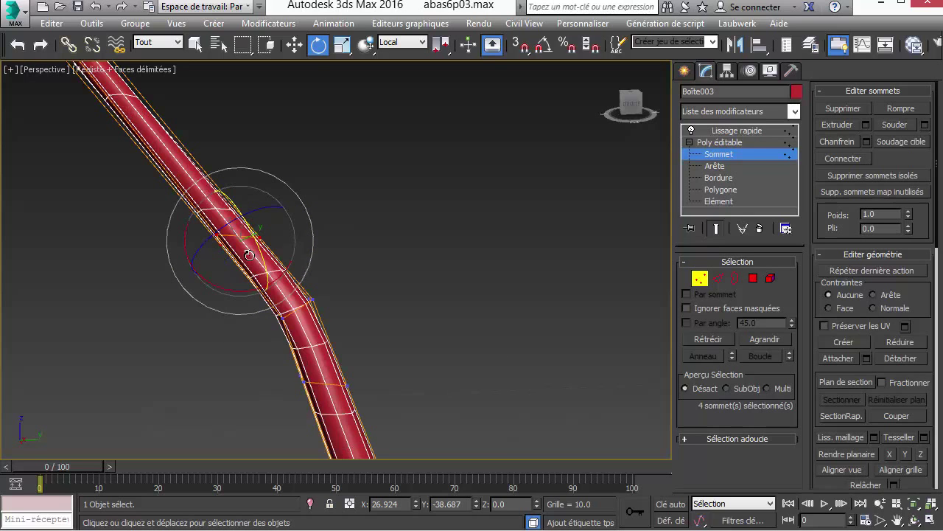
Rotate the loop just above the antenna's lower bend further, then select and rotate the loop just below the bend
middle_drag(274, 260, 290, 291)
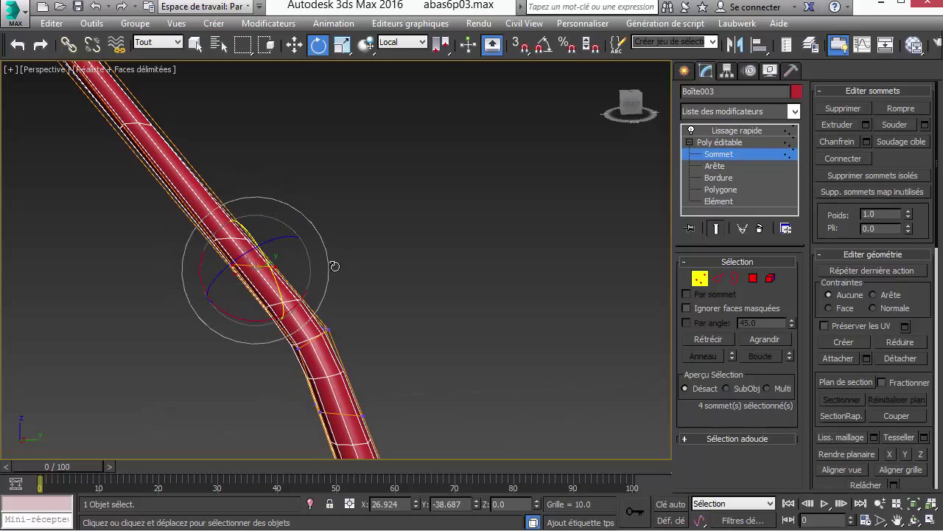
drag(331, 268, 309, 213)
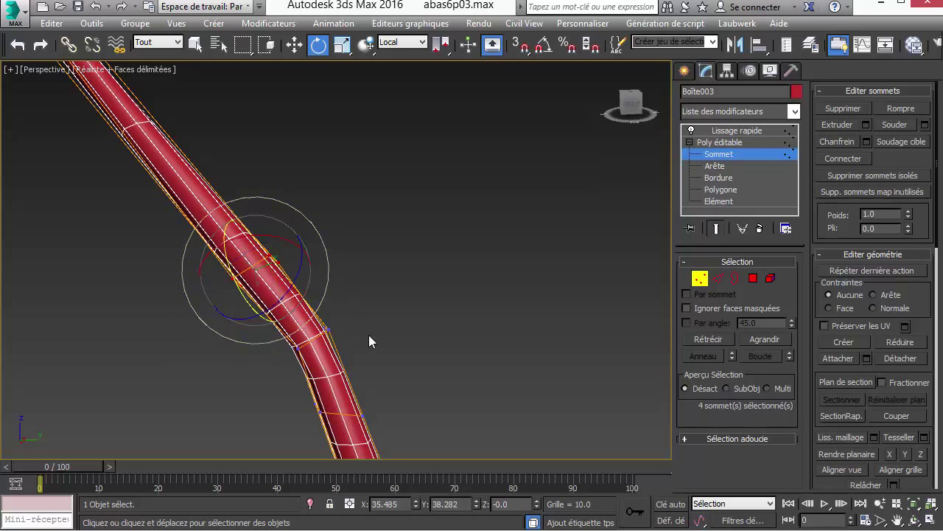
middle_drag(368, 335, 374, 256)
drag(247, 371, 248, 370)
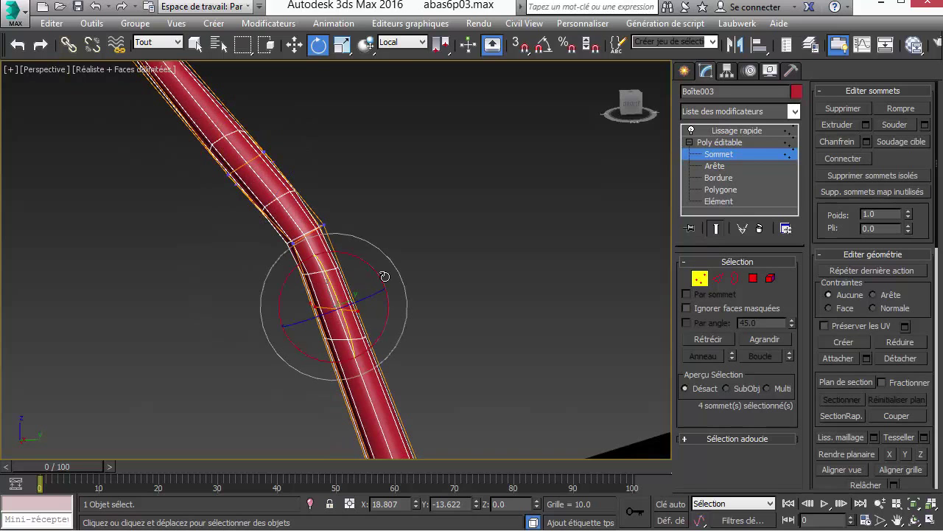
drag(387, 261, 368, 229)
Select the four vertices of the loop on the tip side of the antenna's upper elbow and move them toward the tip
middle_drag(375, 250, 478, 398)
scroll(478, 398, down, 2)
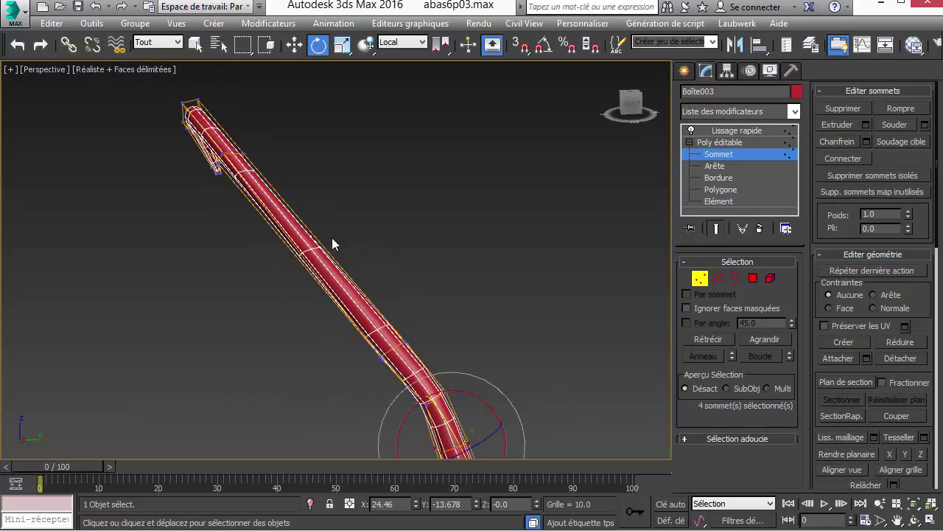
middle_drag(335, 240, 447, 219)
middle_drag(353, 196, 375, 196)
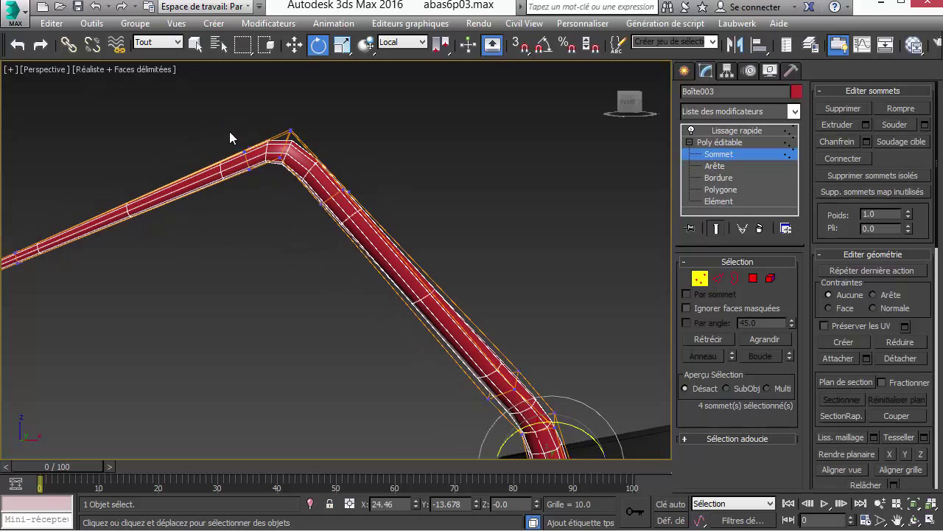
drag(265, 191, 266, 194)
right_click(288, 143)
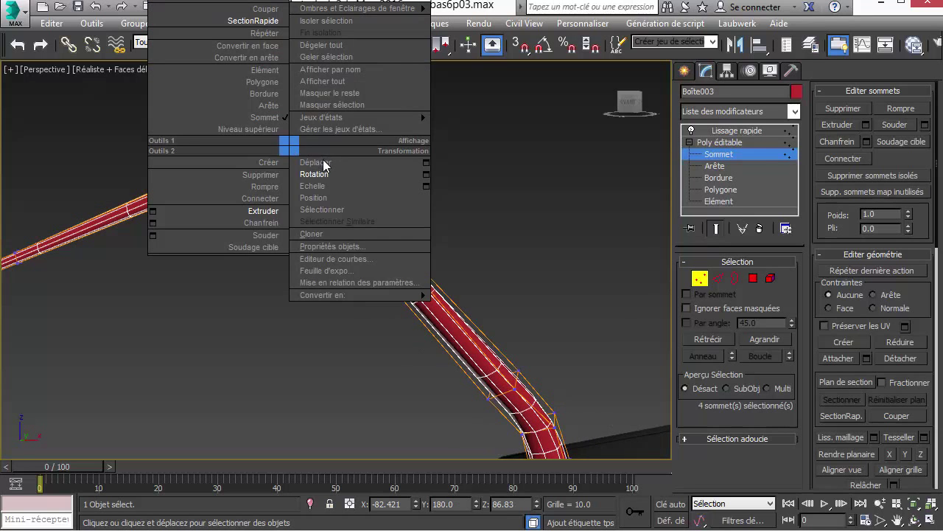
click(310, 156)
middle_drag(374, 194, 500, 253)
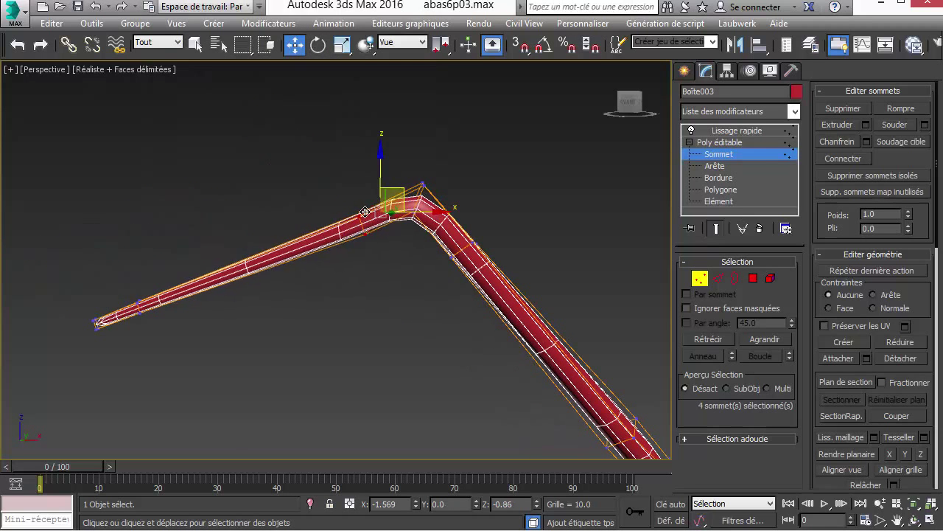
drag(293, 248, 309, 244)
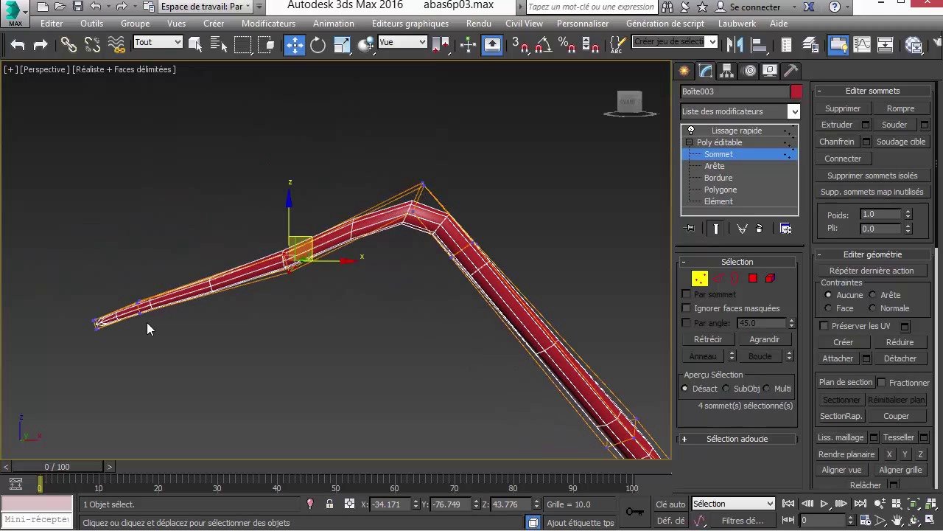
Select the loop just below the antenna's upper elbow and move it down along the shaft
drag(128, 280, 128, 281)
middle_drag(529, 349, 375, 230)
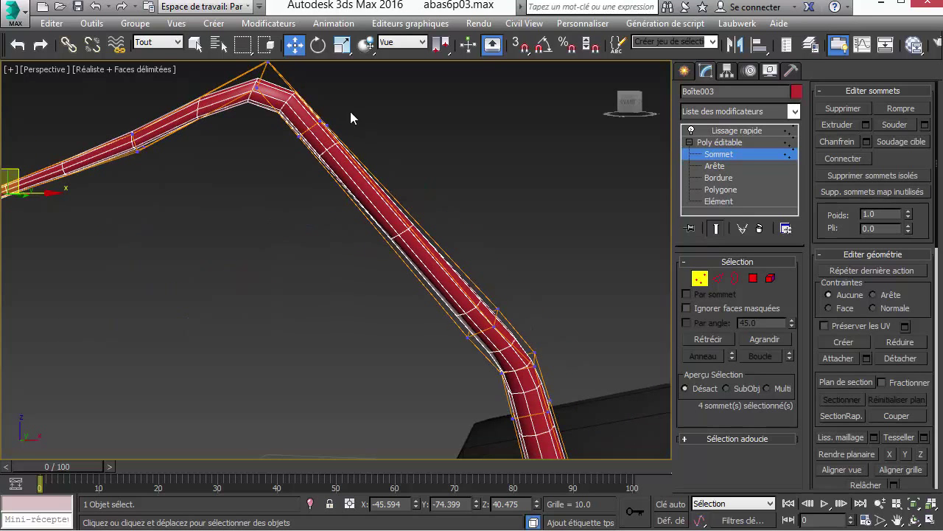
drag(283, 164, 283, 162)
drag(338, 107, 356, 163)
right_click(357, 162)
drag(312, 132, 337, 169)
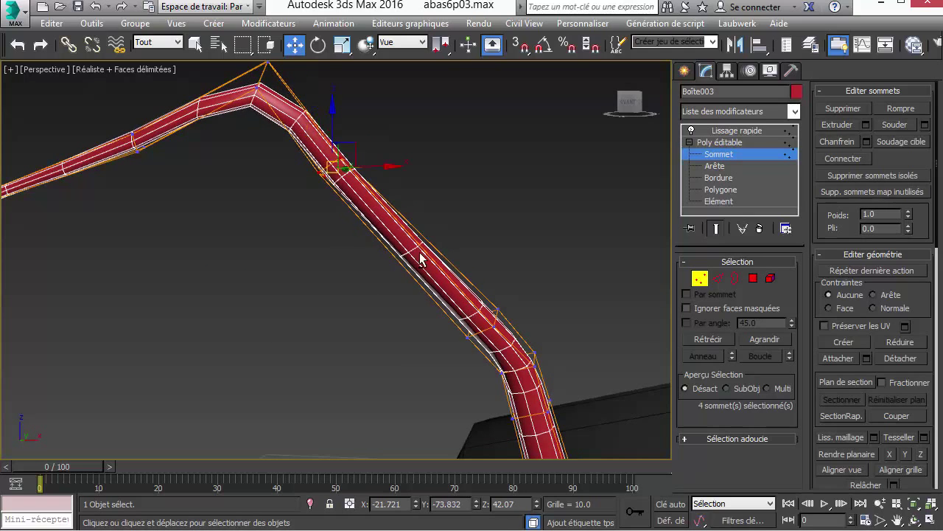
Leave vertex level, assign the custom dark grey object colour to the antenna and deselect it
alt+middle_drag(419, 252, 593, 256)
click(700, 278)
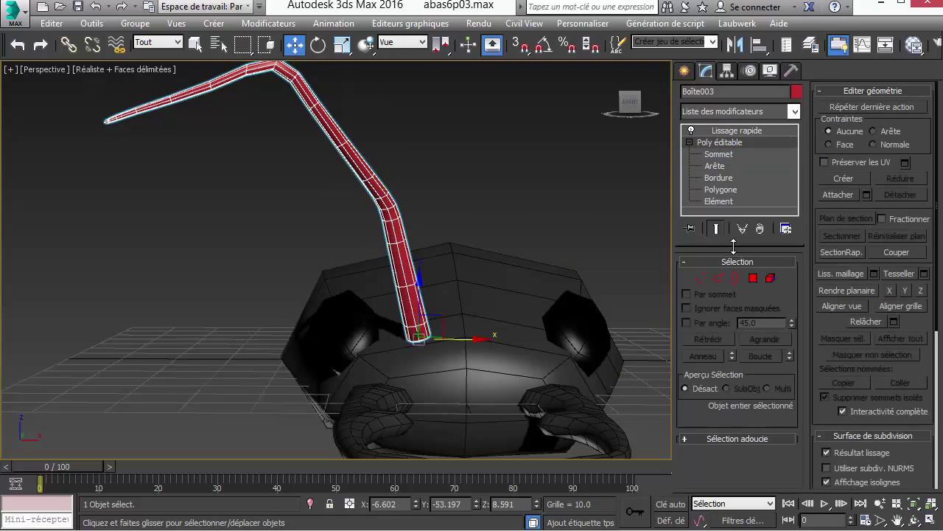
click(796, 92)
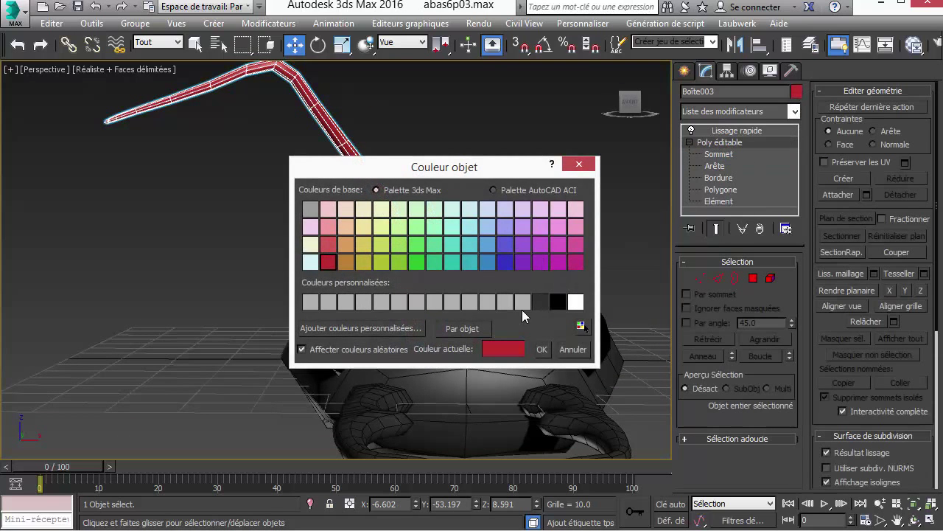
click(543, 303)
click(541, 349)
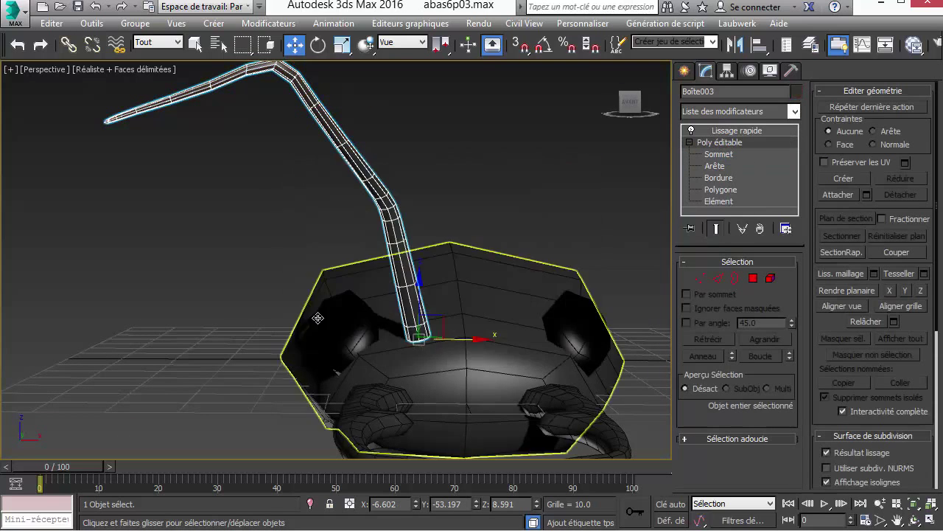
click(179, 302)
Select the whole antenna and rotate it on two axes so it leans out over the side of the head
scroll(266, 274, down, 5)
alt+middle_drag(204, 228, 366, 304)
click(366, 304)
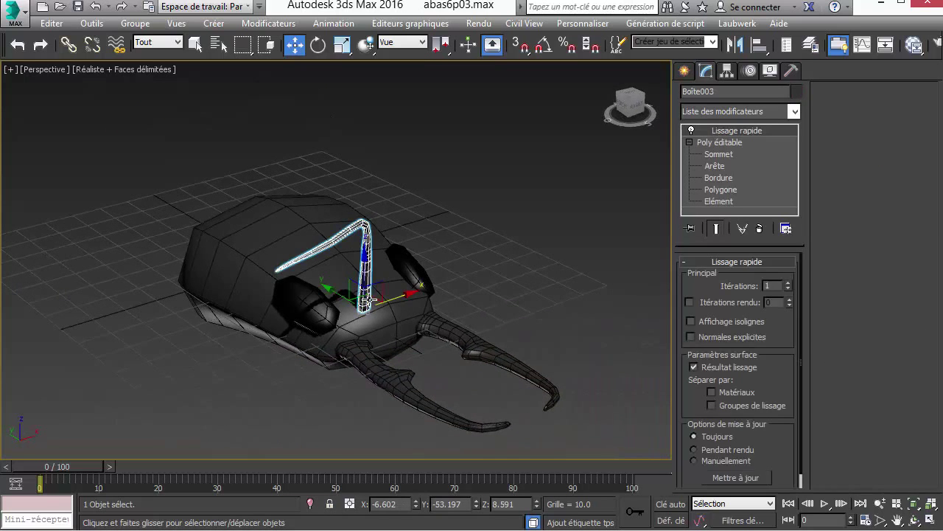
right_click(393, 302)
click(413, 327)
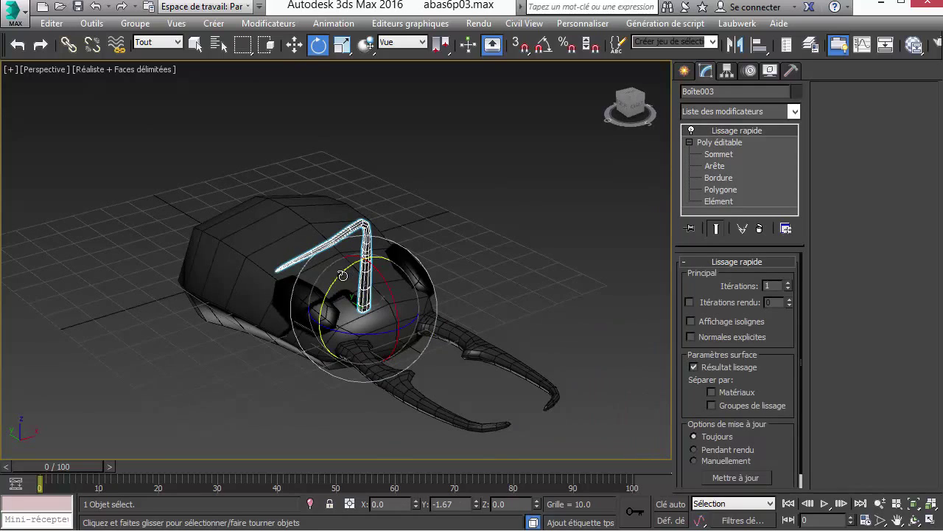
drag(343, 276, 333, 286)
drag(377, 327, 402, 313)
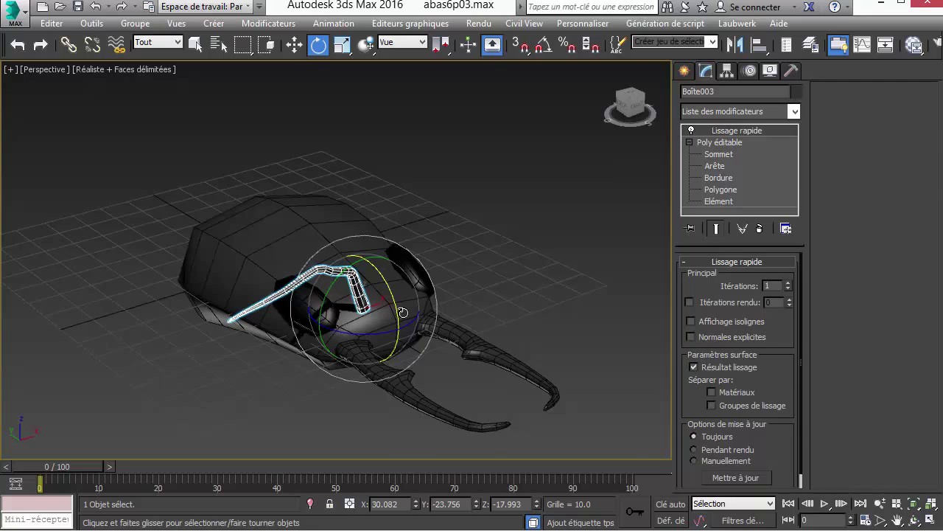
Return to the antenna's vertex level, select the eight tip vertices and move them about 13 units forward along Y
alt+middle_drag(480, 314, 362, 372)
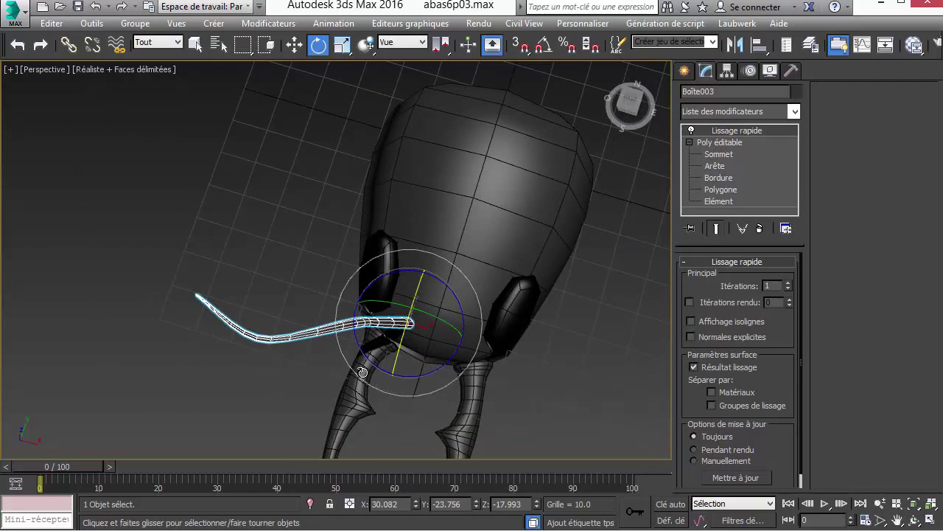
click(719, 156)
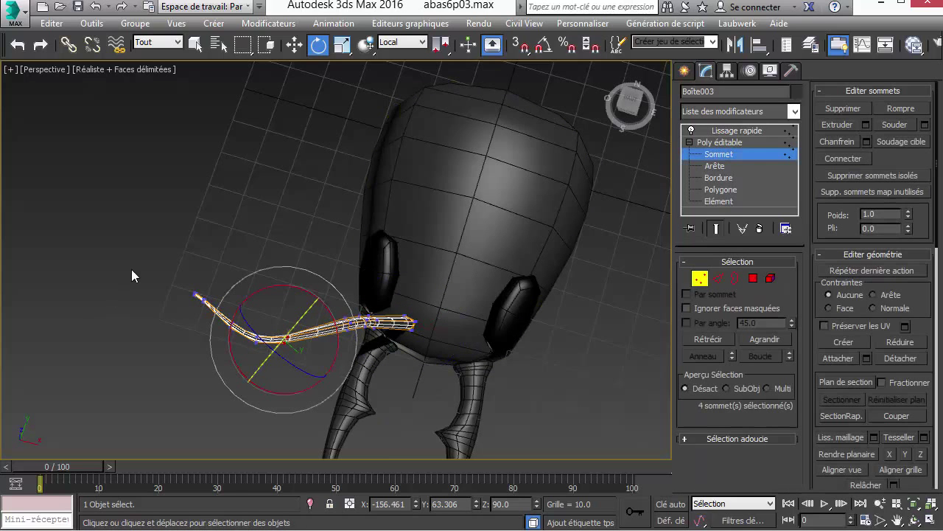
drag(210, 314, 210, 314)
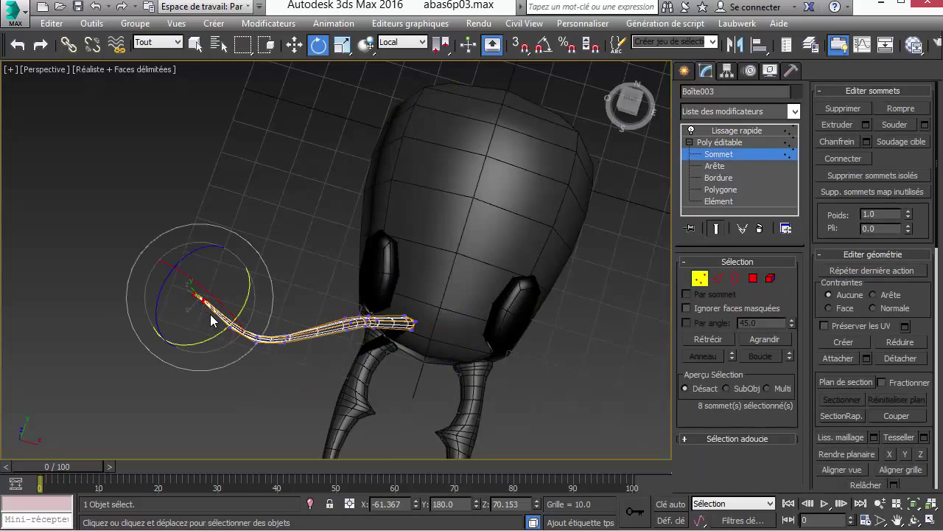
right_click(210, 314)
click(228, 322)
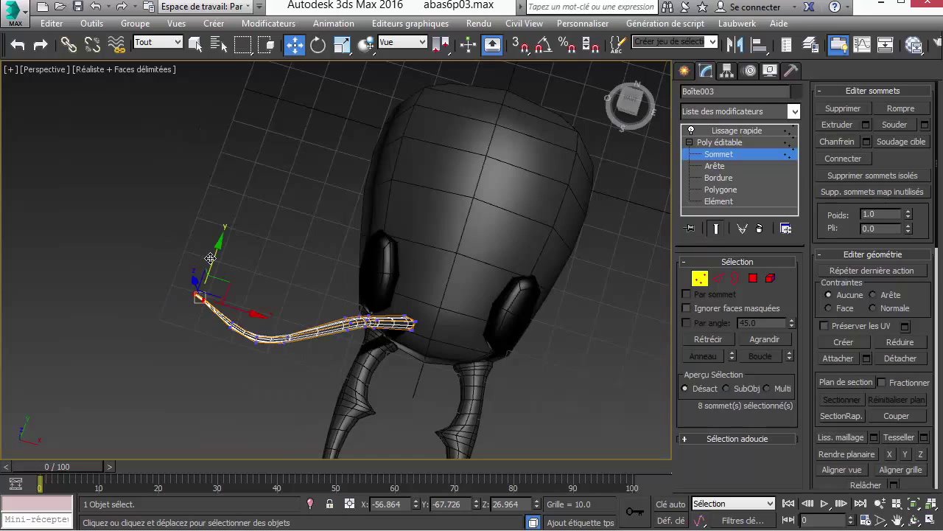
drag(210, 258, 194, 305)
Rotate the eight selected tip vertices to follow the antenna's new forward curve
right_click(194, 307)
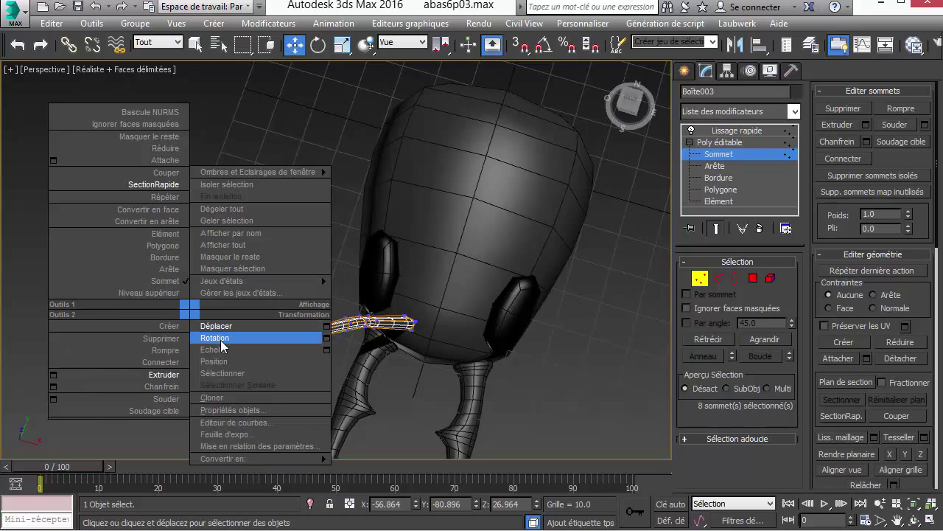
click(214, 331)
drag(255, 364, 263, 293)
Select the twelve vertices of the antenna's outer three loops and move them forward along Y
alt+middle_drag(263, 293, 332, 298)
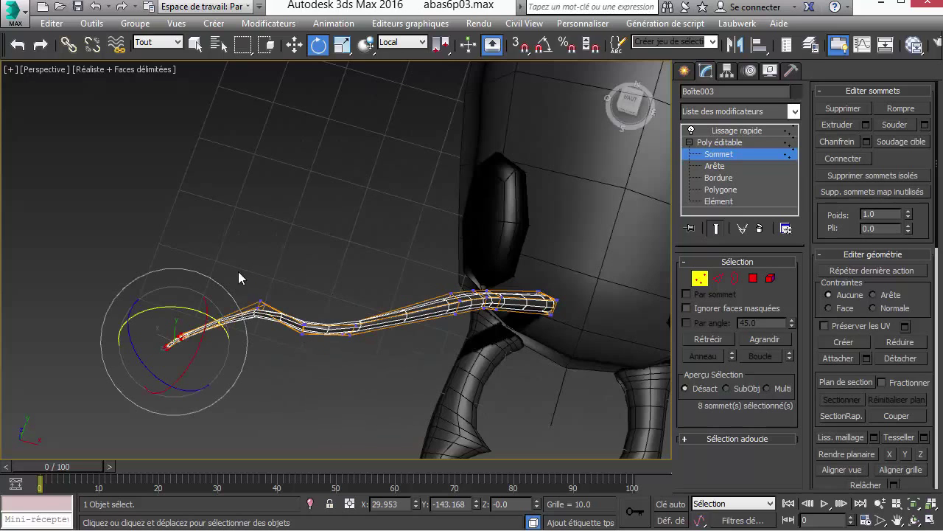
drag(279, 401, 284, 407)
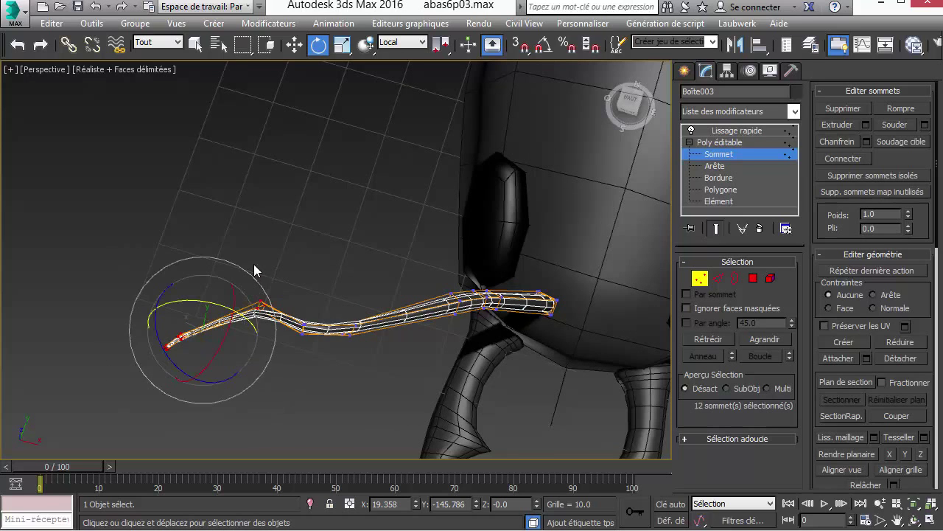
key(w)
drag(219, 281, 223, 306)
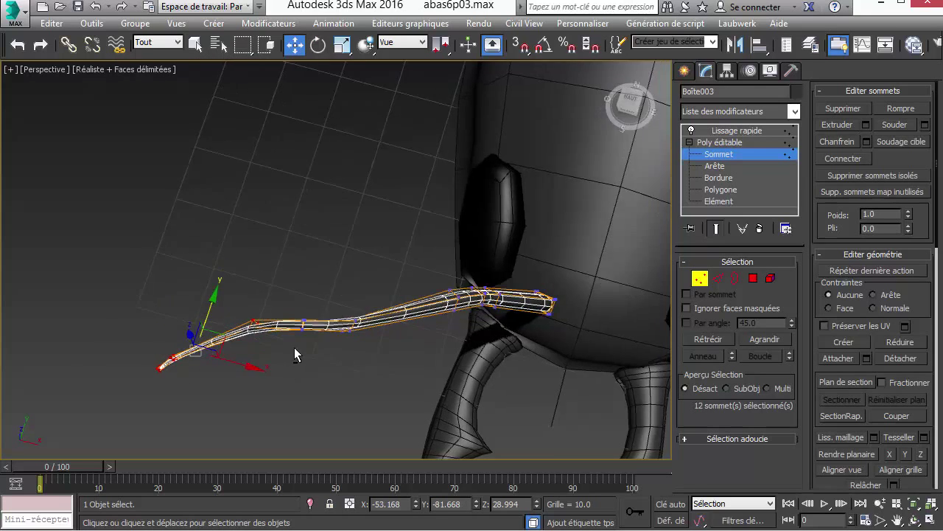
Raise the loop on the tip side of the antenna's upper elbow, then raise the eight tip vertices along Z
alt+middle_drag(294, 347, 288, 299)
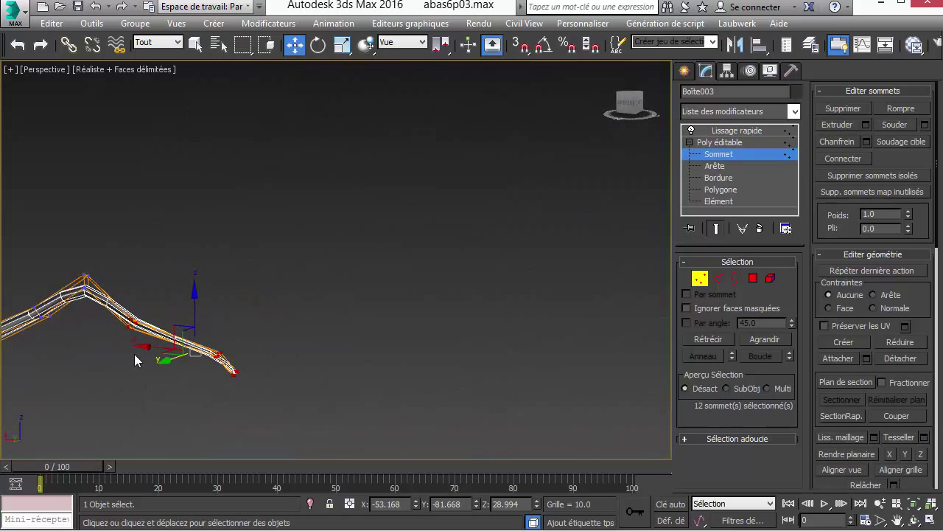
drag(168, 307, 146, 235)
alt+middle_drag(241, 287, 200, 346)
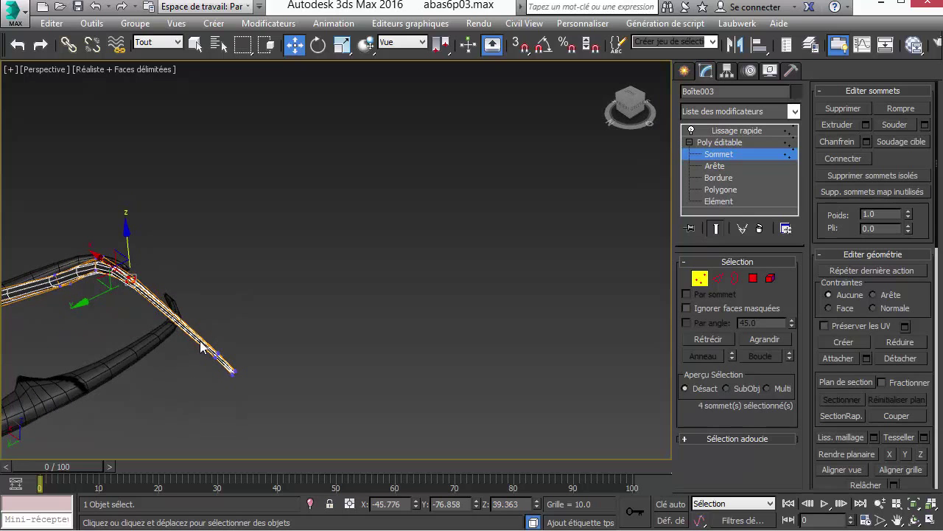
drag(255, 411, 256, 411)
alt+middle_drag(255, 412, 243, 305)
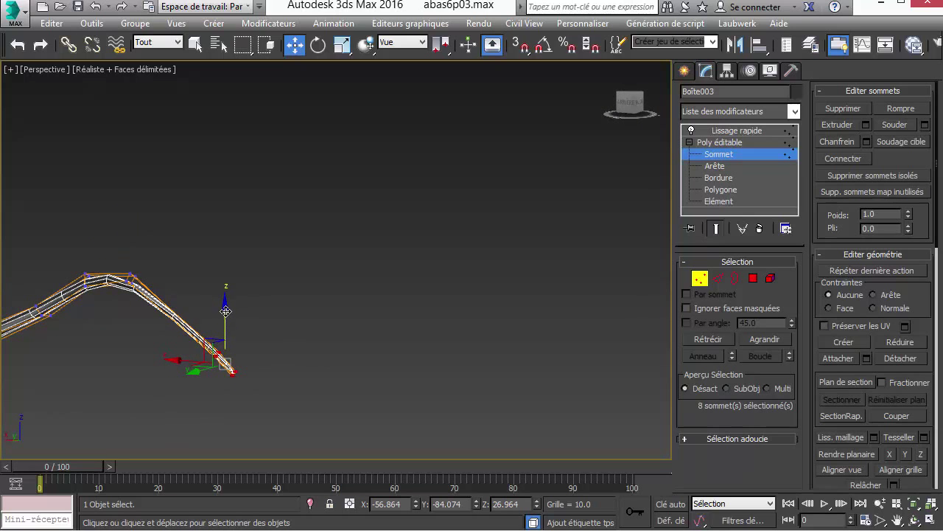
drag(225, 311, 238, 230)
Adjust the antenna's tip from above, then move the outer twelve vertices about 4 units forward along Y
alt+middle_drag(238, 229, 263, 320)
drag(205, 286, 219, 296)
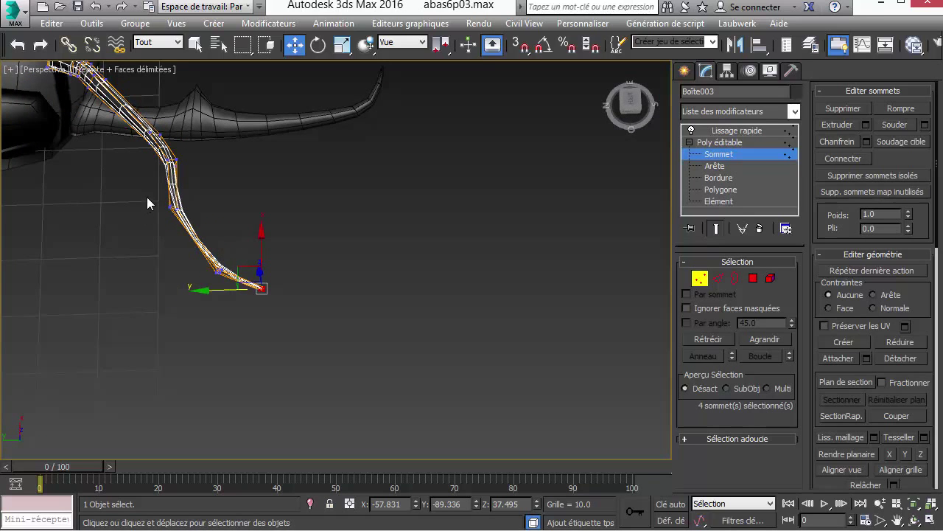
drag(146, 197, 316, 340)
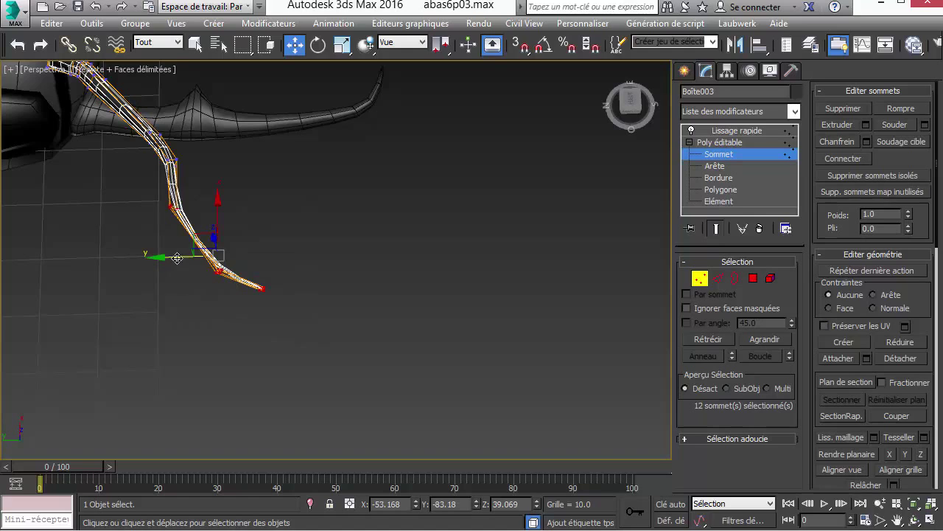
drag(177, 257, 199, 261)
Select the four end vertices of the antenna and raise them along Z to straighten the drooping tip
alt+middle_drag(199, 261, 271, 255)
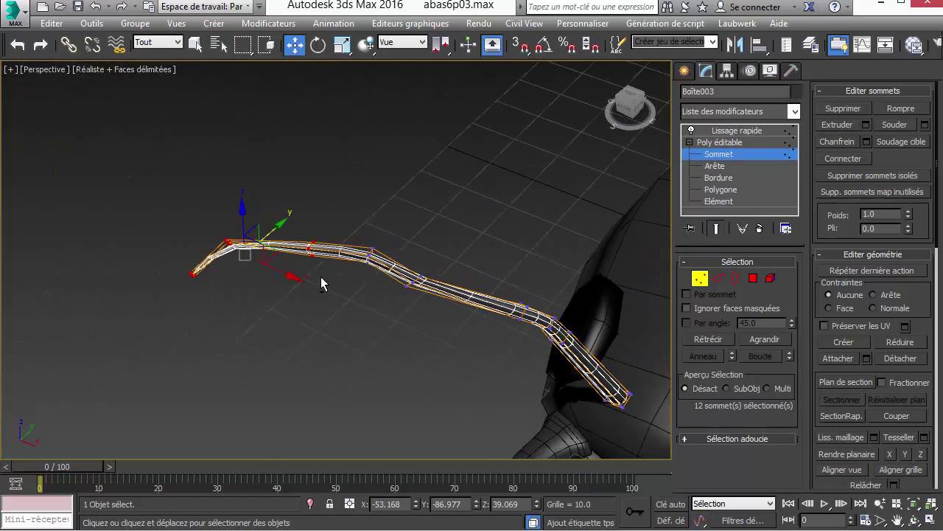
alt+middle_drag(320, 277, 238, 300)
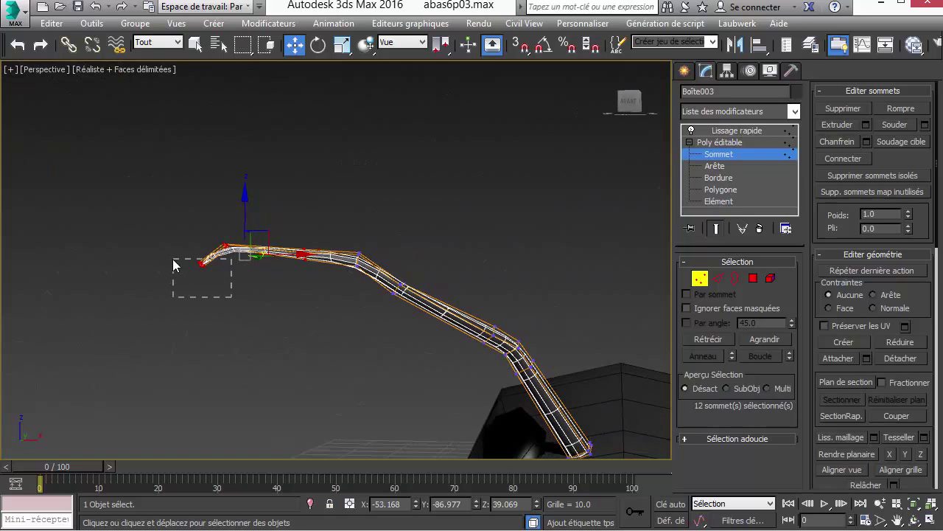
drag(172, 258, 173, 260)
drag(200, 228, 199, 213)
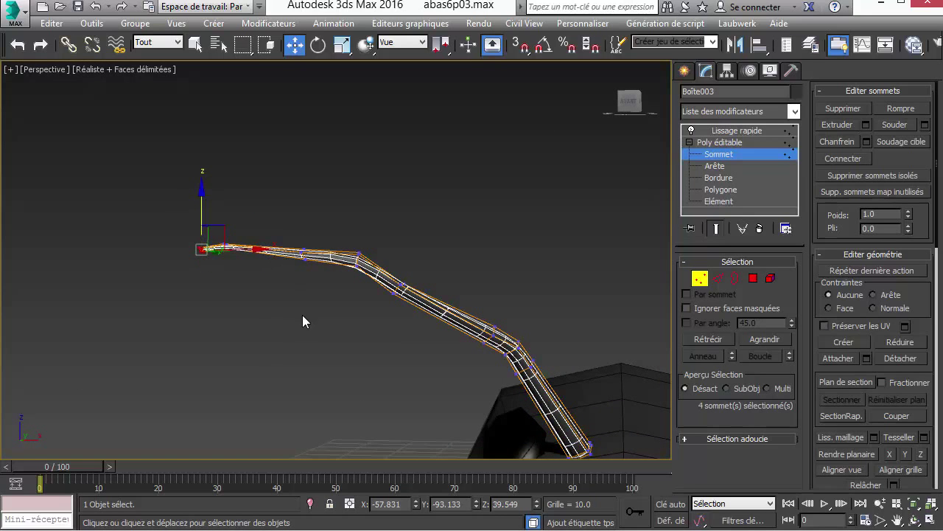
Lower the antenna's last two tip loops, then lower the third loop from the tip by about 1.9 units along Z
drag(181, 257, 314, 256)
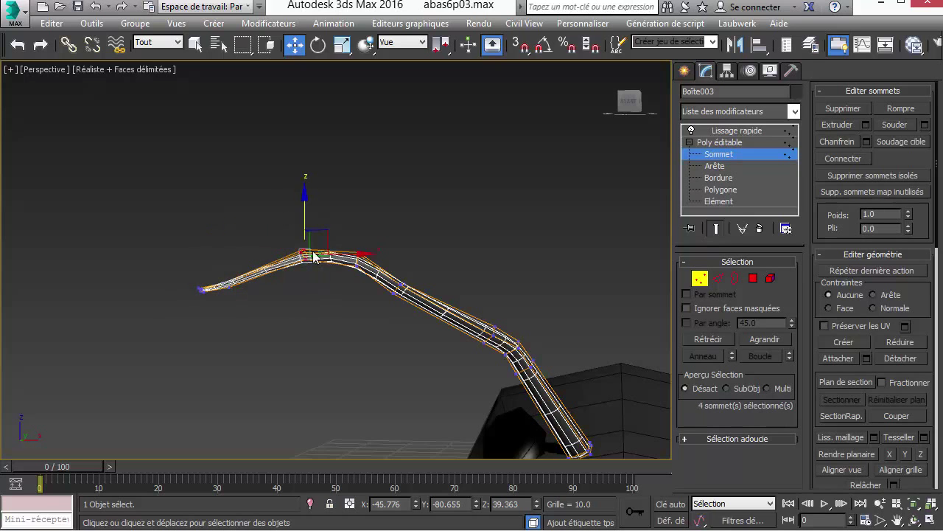
drag(302, 219, 303, 230)
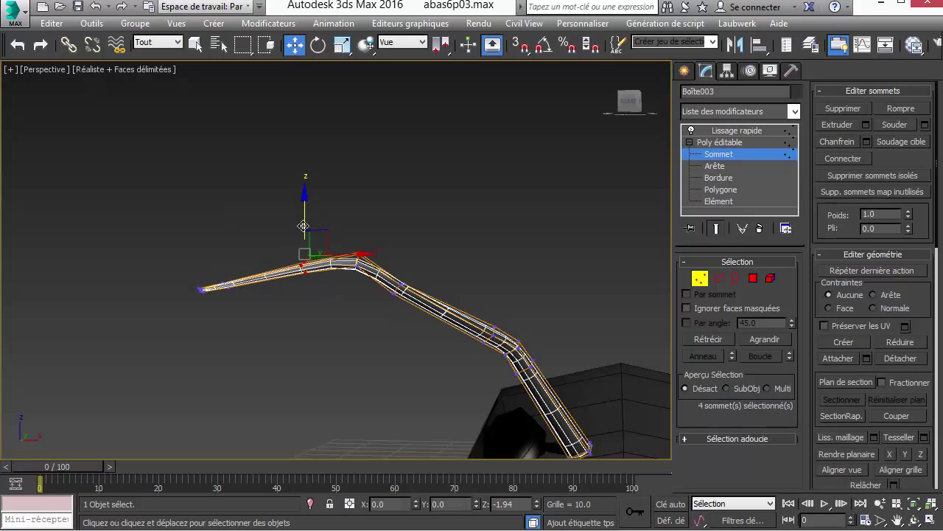
Rotate the third vertex loop from the antenna's tip in local axes so it follows the bend
alt+middle_drag(303, 230, 219, 245)
alt+middle_drag(280, 273, 503, 406)
click(471, 397)
drag(357, 300, 358, 302)
right_click(386, 312)
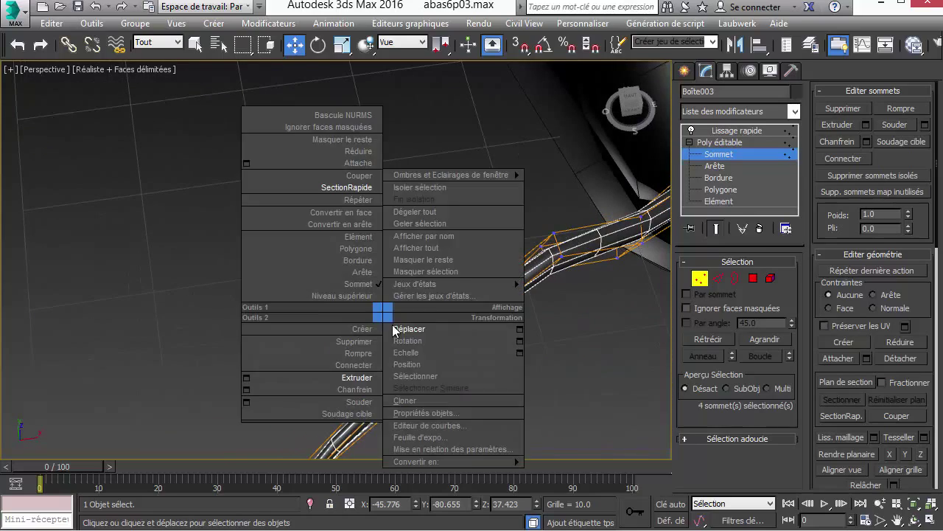
click(398, 336)
alt+middle_drag(508, 368, 550, 388)
drag(488, 391, 511, 322)
middle_drag(512, 322, 478, 225)
Rotate the antenna's second loop from the tip, then rotate the end loop by about -28.6, 15.8 and 1.4 degrees
alt+middle_drag(444, 365, 553, 233)
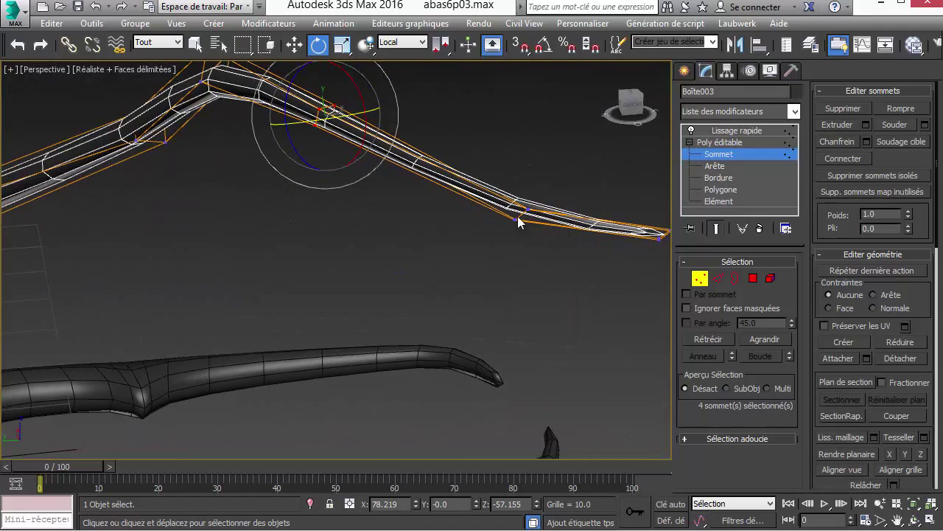
drag(519, 223, 508, 210)
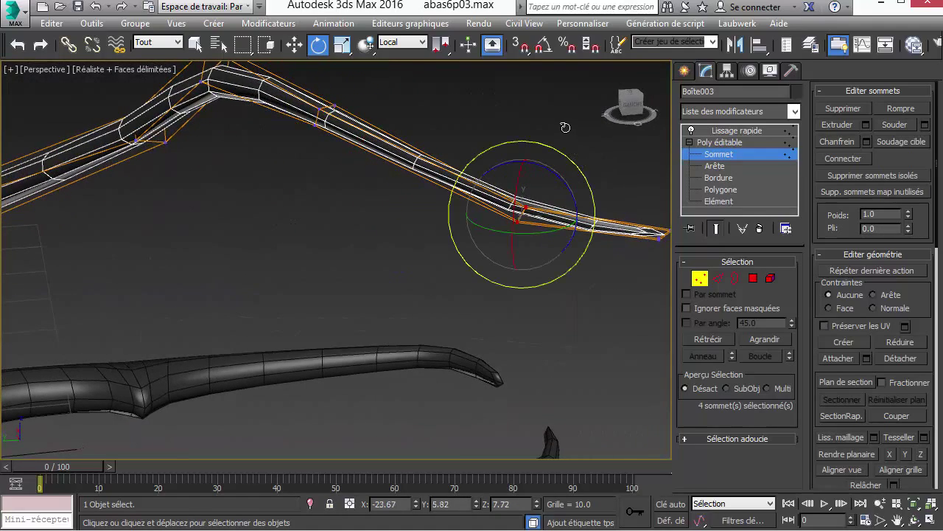
alt+middle_drag(566, 272, 507, 308)
scroll(507, 308, up, 10)
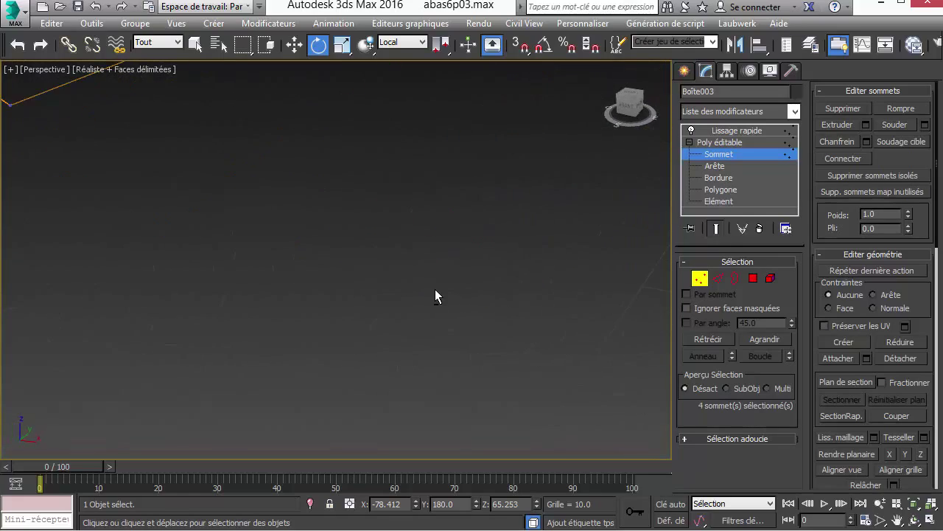
alt+middle_drag(435, 289, 399, 260)
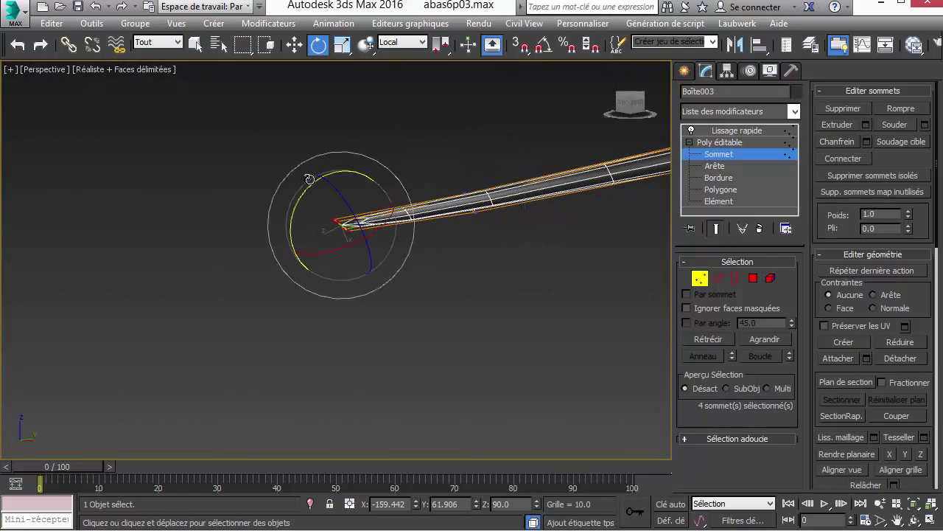
alt+middle_drag(341, 169, 369, 159)
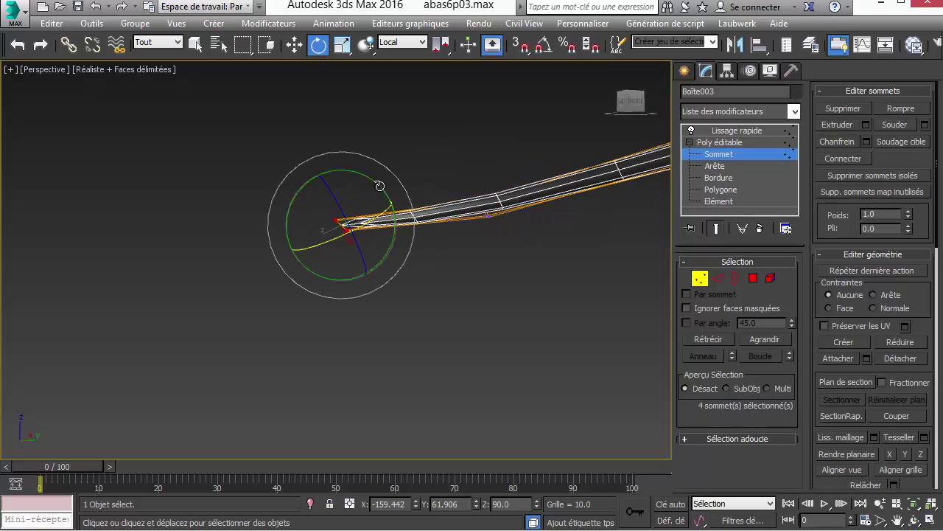
drag(370, 159, 407, 171)
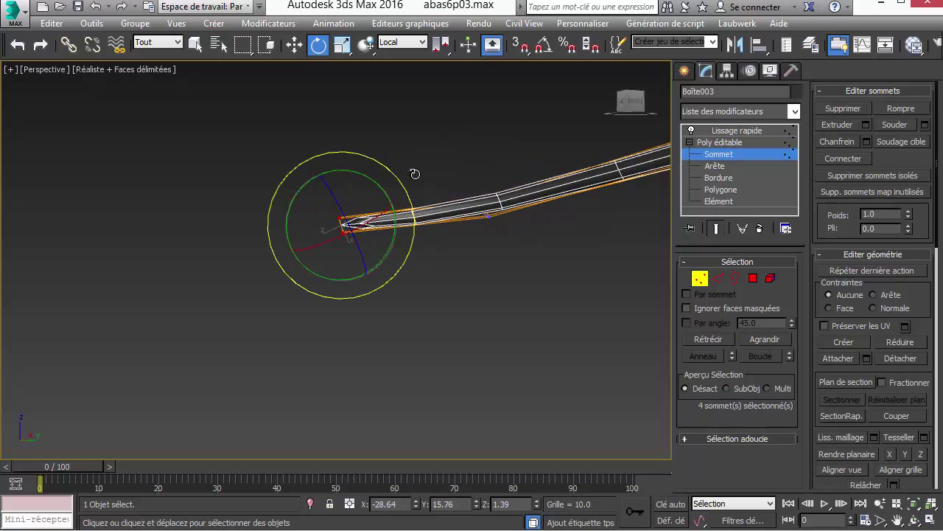
Rotate the four-vertex loop on the base side of the antenna's upper elbow
alt+middle_drag(415, 173, 330, 395)
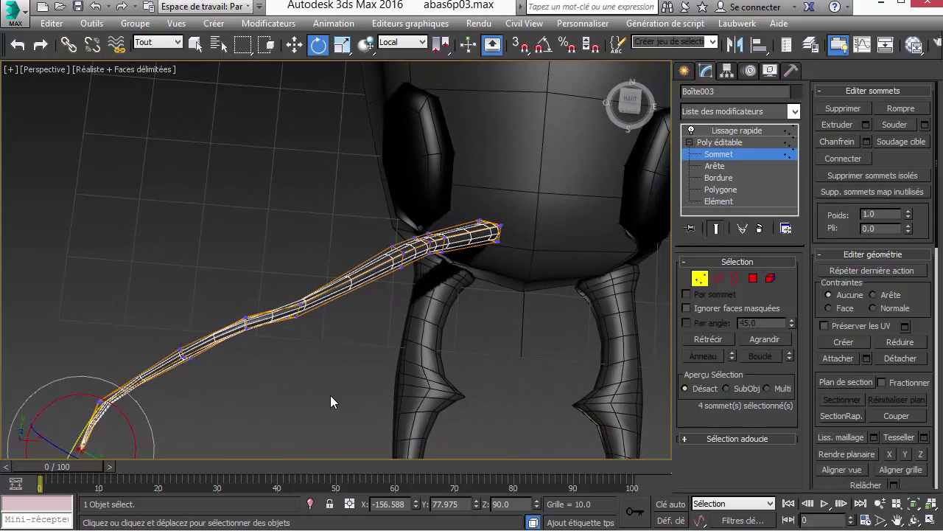
drag(332, 342, 268, 250)
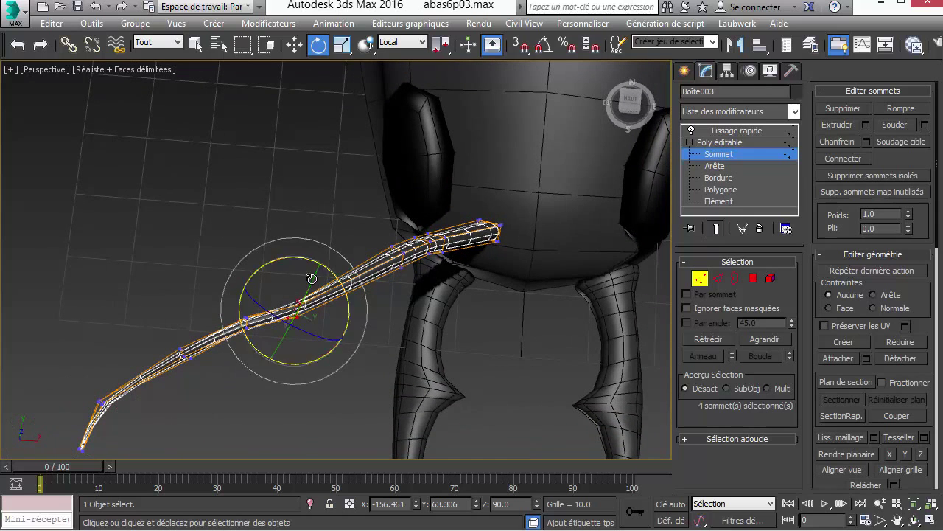
drag(306, 305, 319, 274)
Move the antenna's outer sixteen vertices about 1.1 units along X and -0.6 along Y, then leave vertex editing and deselect the antenna
alt+middle_drag(319, 275, 93, 226)
drag(294, 483, 271, 475)
right_click(241, 352)
click(274, 370)
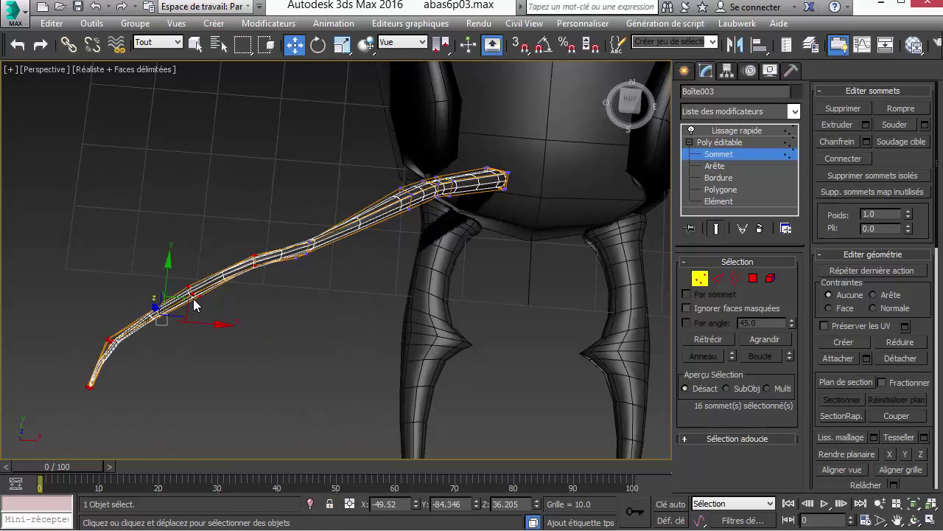
mouse_move(196, 304)
mouse_down()
mouse_move(207, 325)
mouse_move(203, 313)
mouse_up()
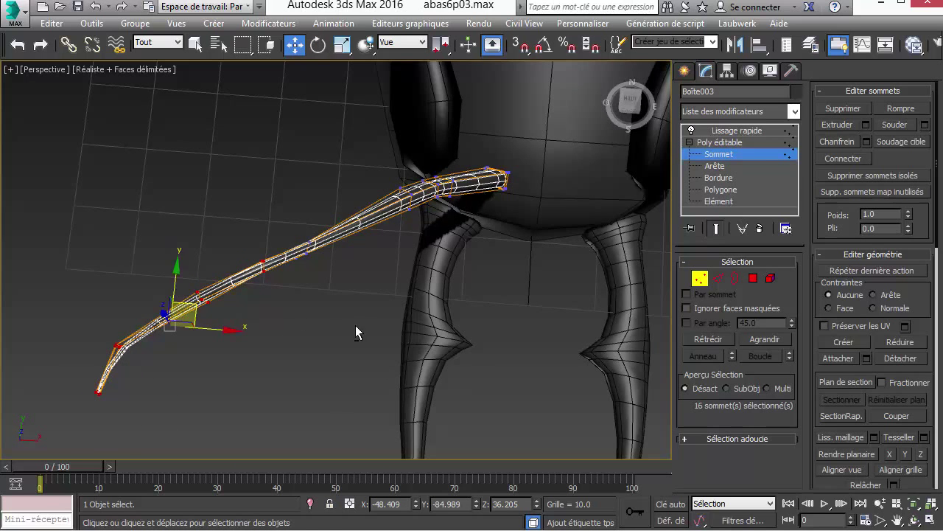
mouse_move(355, 325)
alt+middle_down()
mouse_move(362, 215)
mouse_move(373, 248)
mouse_move(470, 308)
mouse_move(522, 332)
mouse_move(560, 324)
mouse_move(433, 323)
mouse_move(363, 341)
alt+middle_up()
click(700, 278)
click(550, 313)
Mirror the antenna along X as a copy about the transform coordinate center, placing it on the head's other side
scroll(514, 322, down, 4)
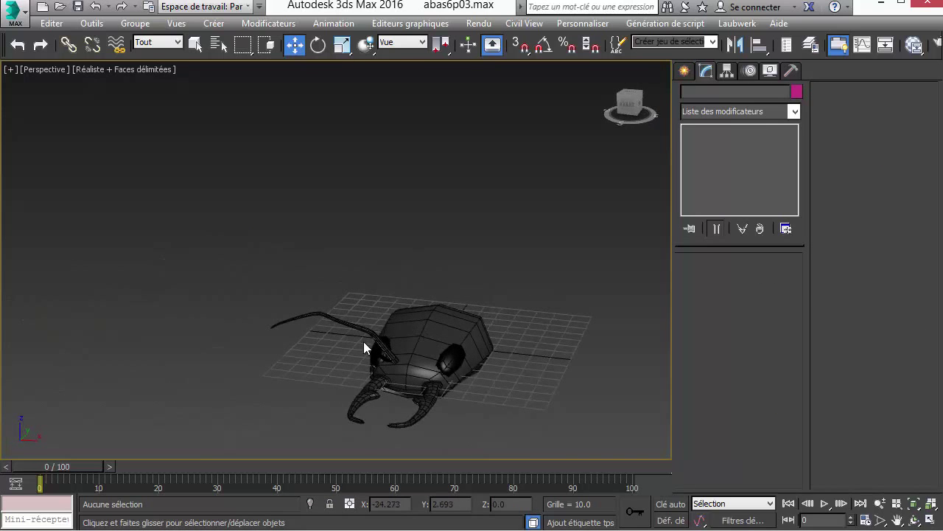
click(356, 330)
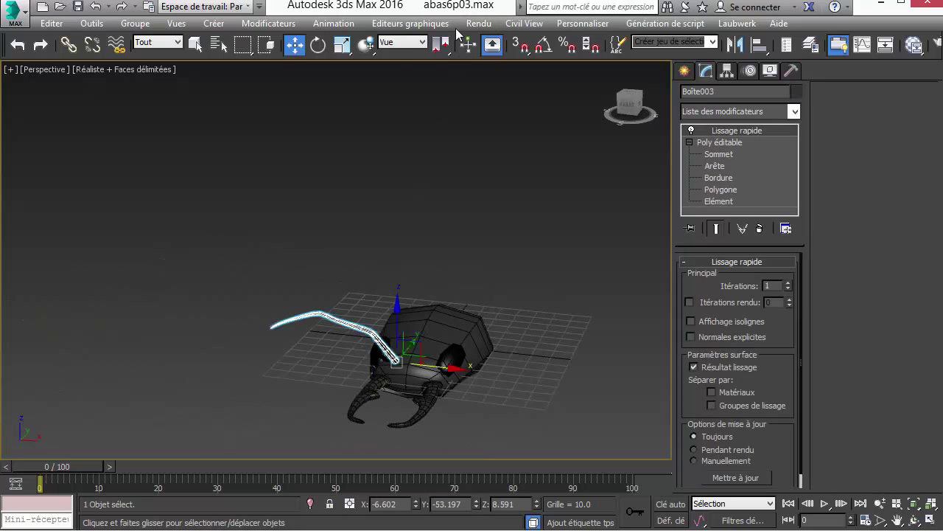
click(410, 42)
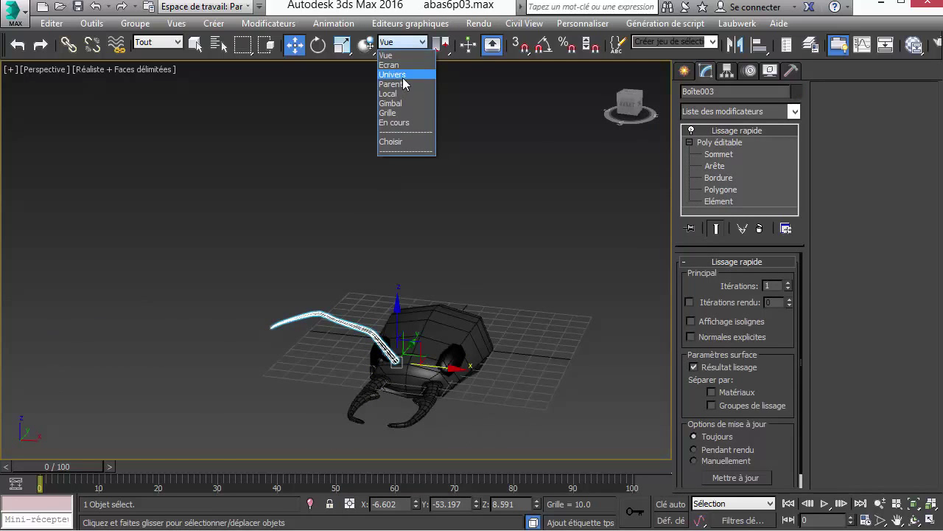
click(412, 56)
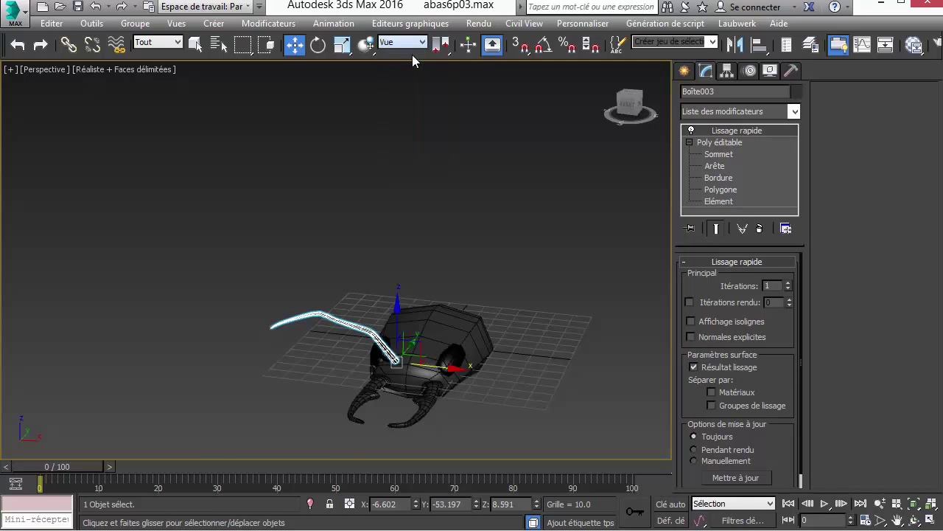
drag(436, 50, 443, 117)
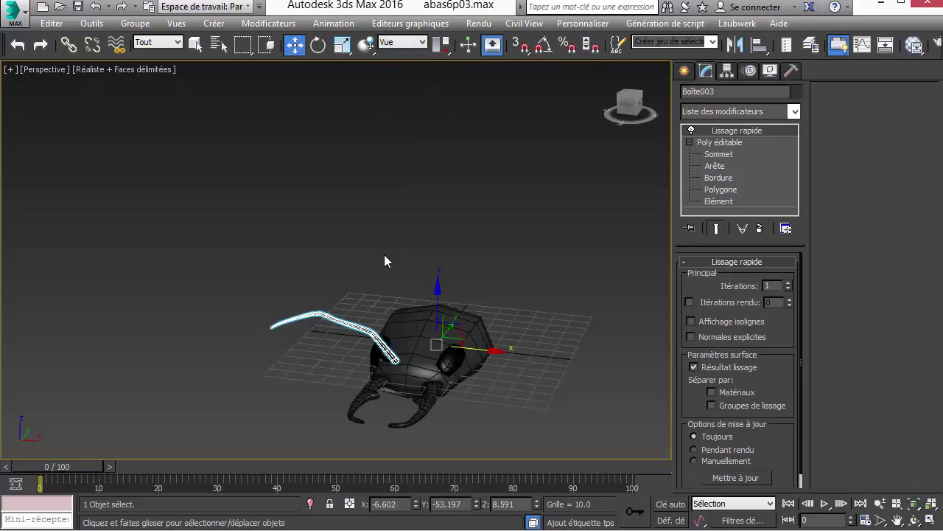
click(734, 44)
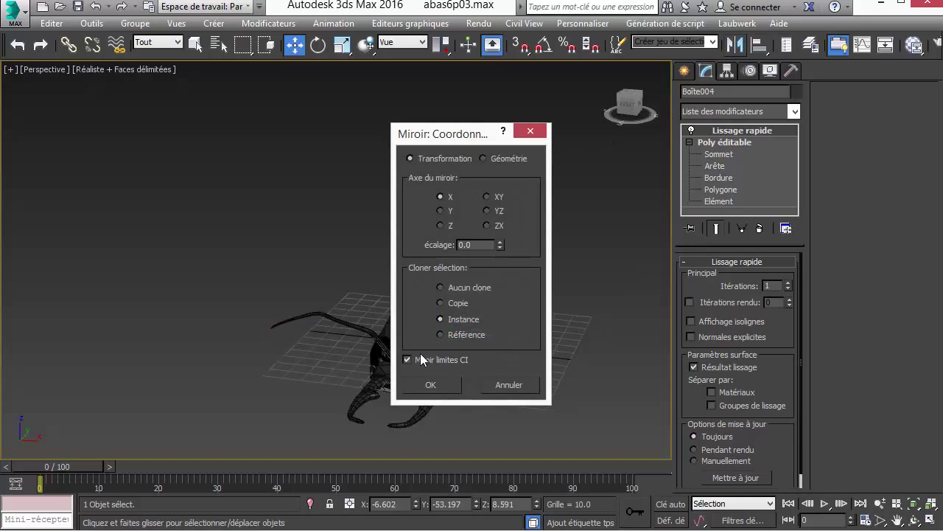
click(466, 305)
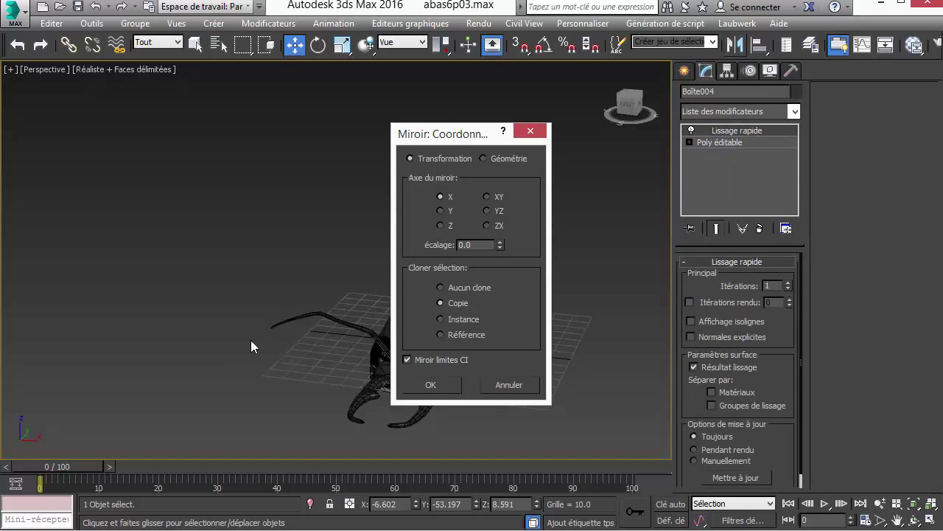
click(437, 384)
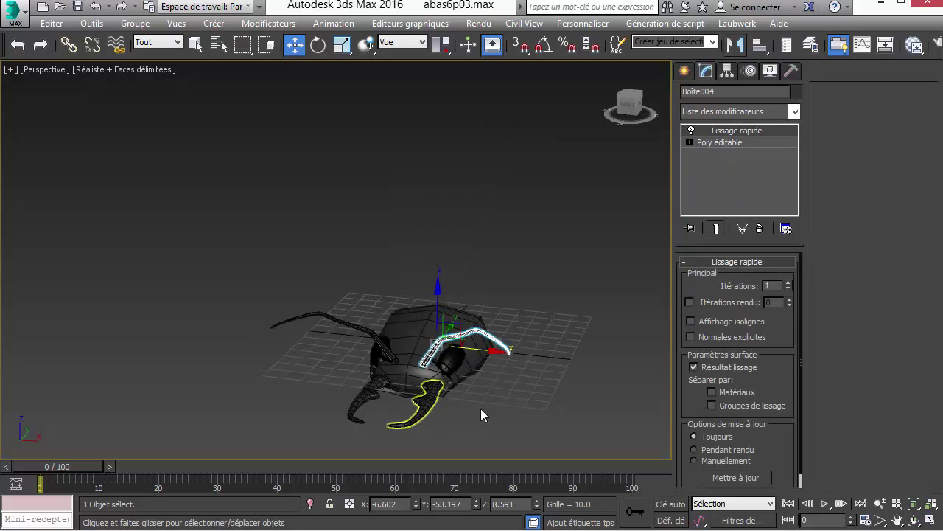
click(480, 408)
middle_drag(481, 407, 456, 396)
alt+middle_drag(463, 374, 584, 392)
scroll(476, 338, up, 5)
alt+middle_drag(476, 338, 524, 305)
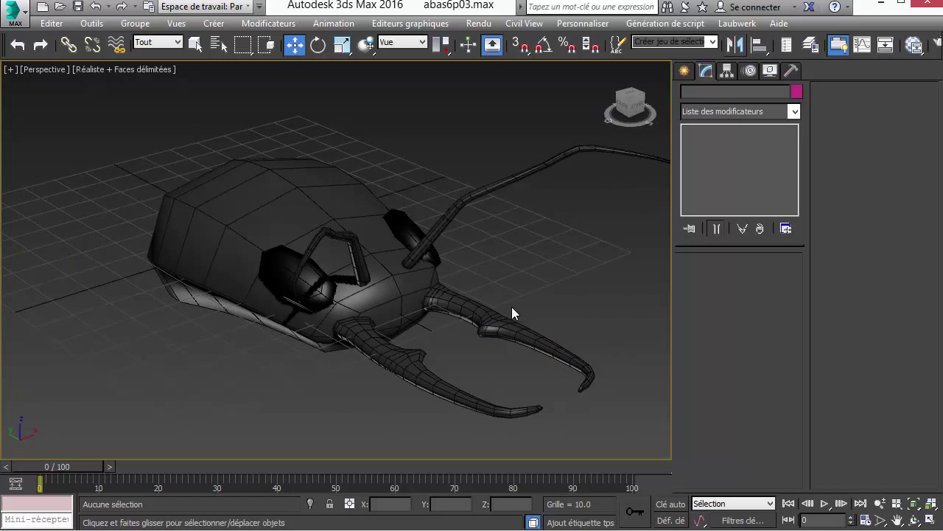
Save the scene as the incremented file abas6p04.max
click(25, 19)
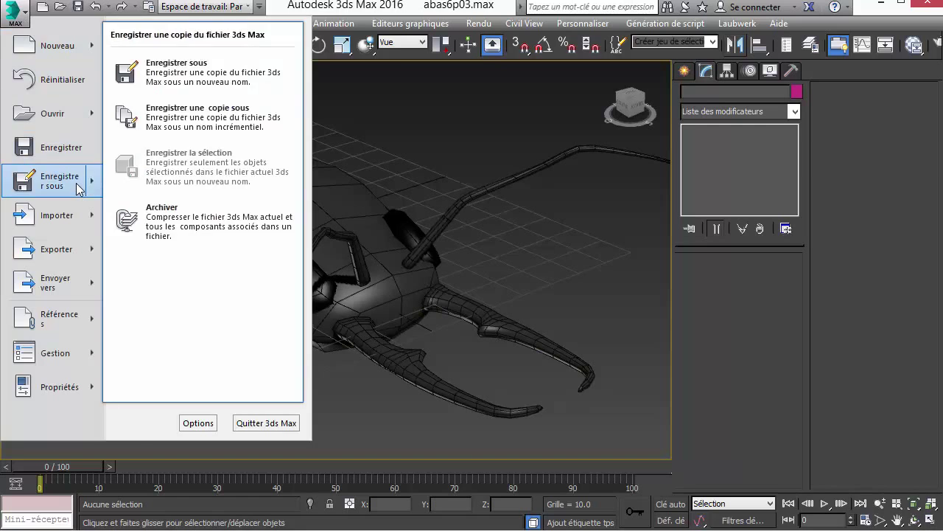
click(76, 188)
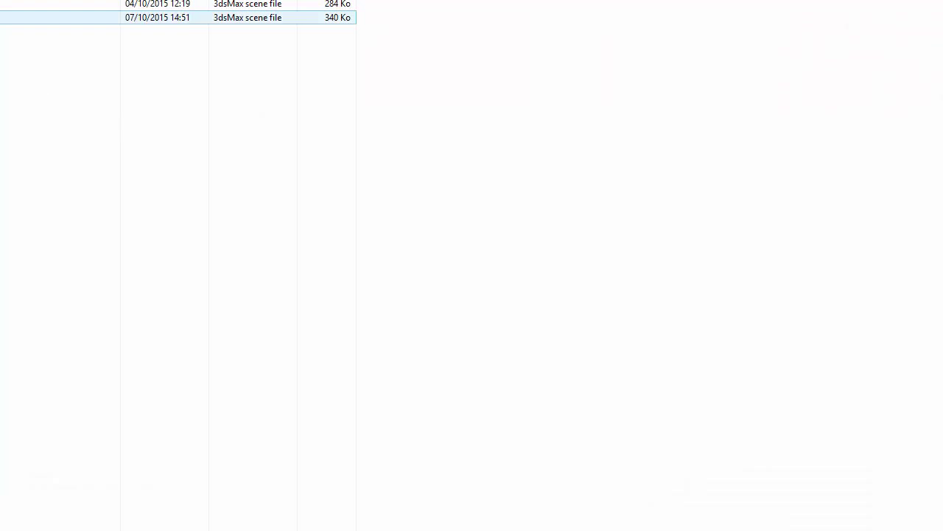
click(6, 18)
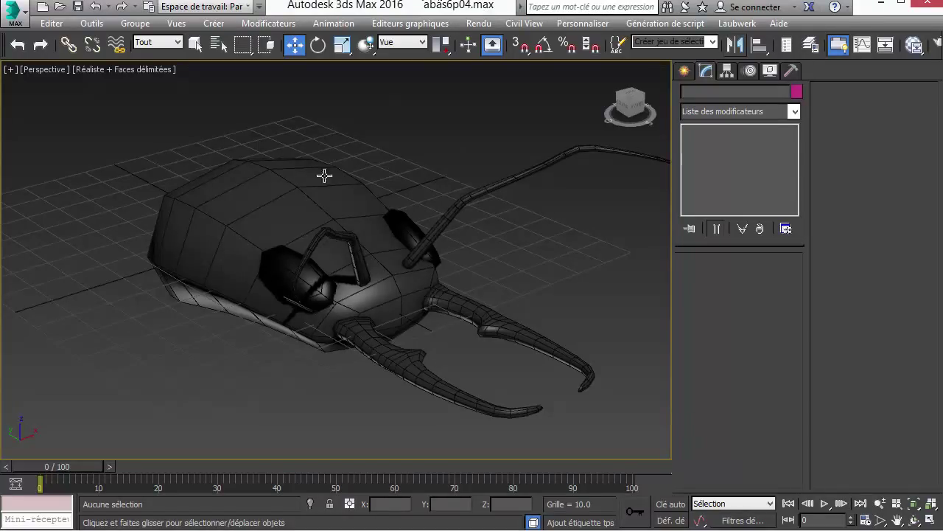
Delete abas6p04.max from the ABAs6 scenes folder, then save the scene as the next increment of abas6p03.max
click(22, 16)
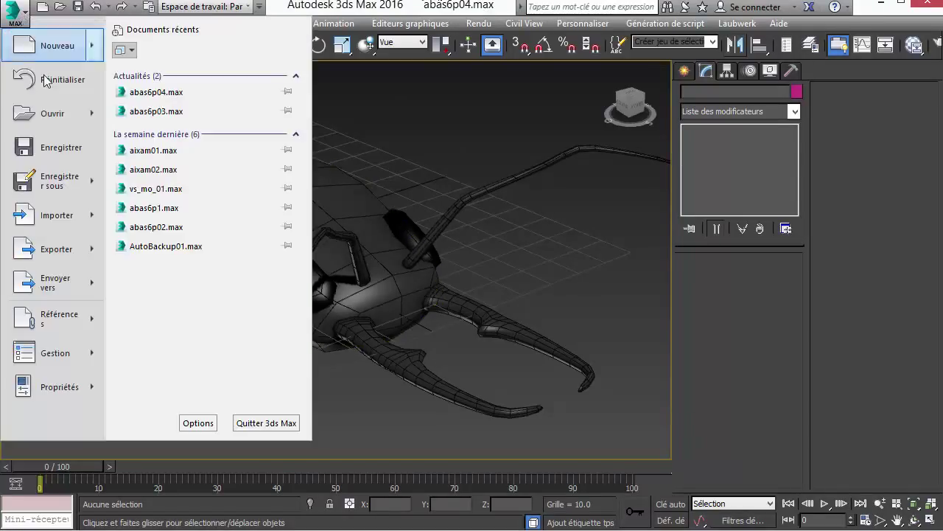
click(68, 176)
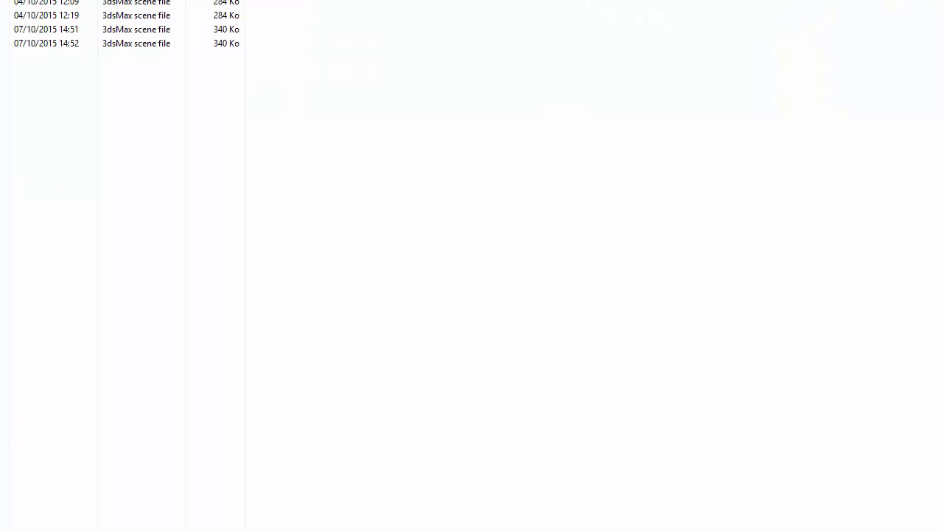
drag(936, 1, 550, 273)
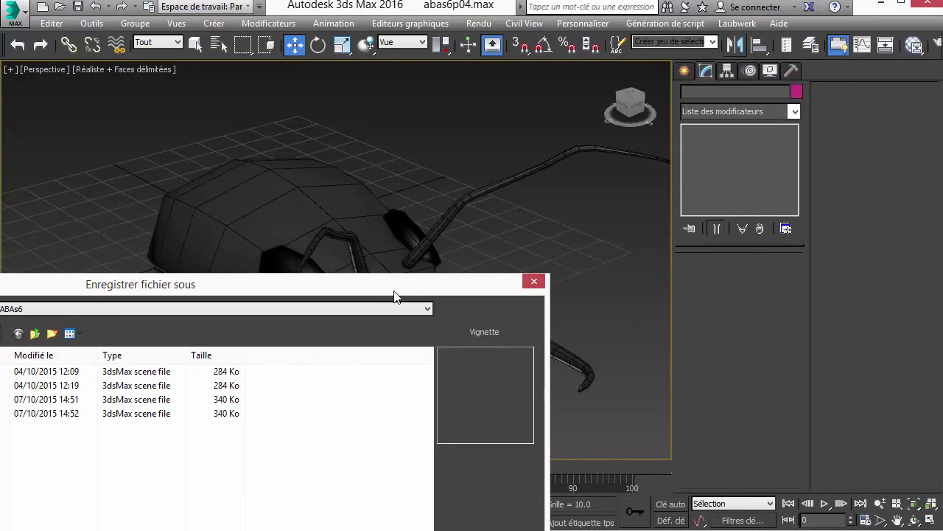
drag(395, 291, 697, 68)
click(166, 180)
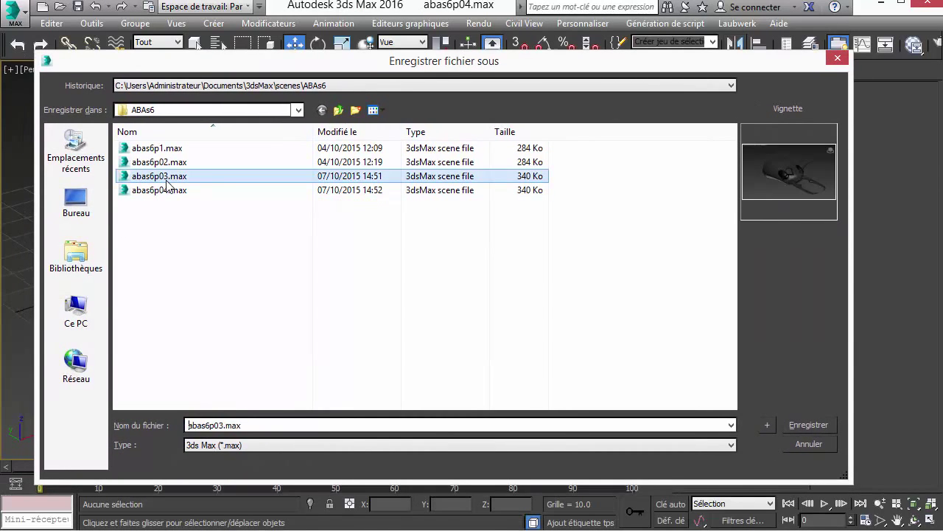
click(169, 190)
key(Delete)
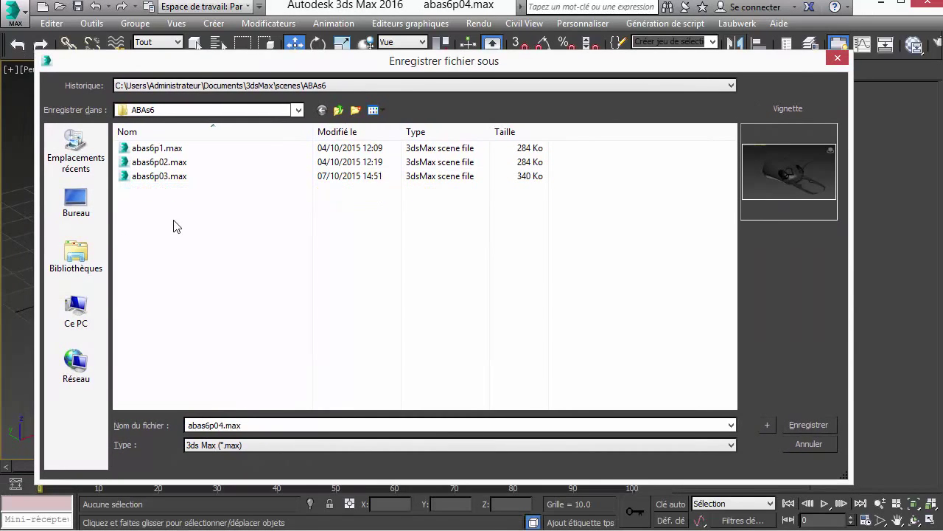
click(193, 179)
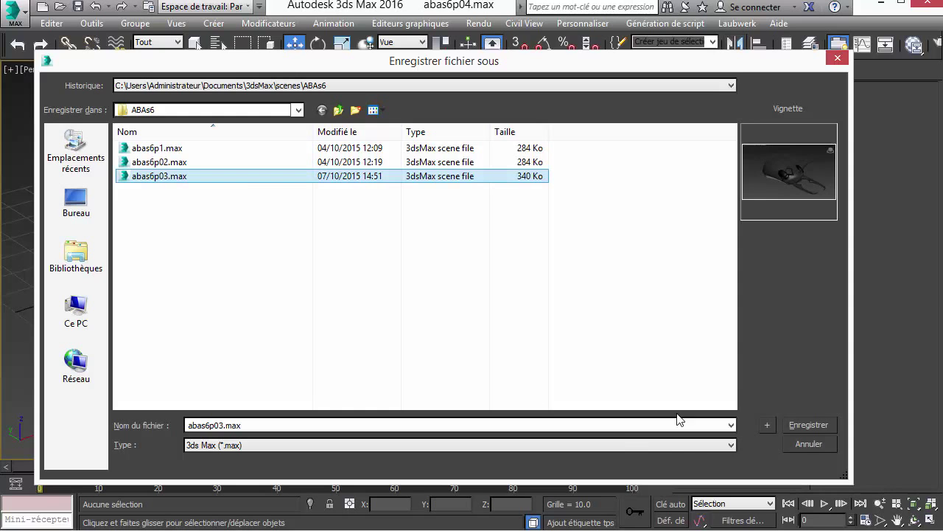
click(767, 426)
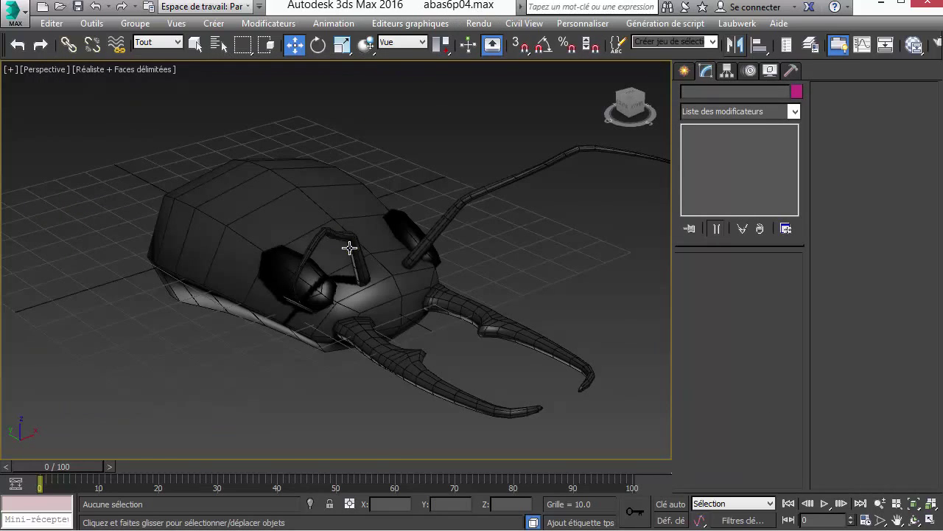
middle_drag(285, 358, 297, 356)
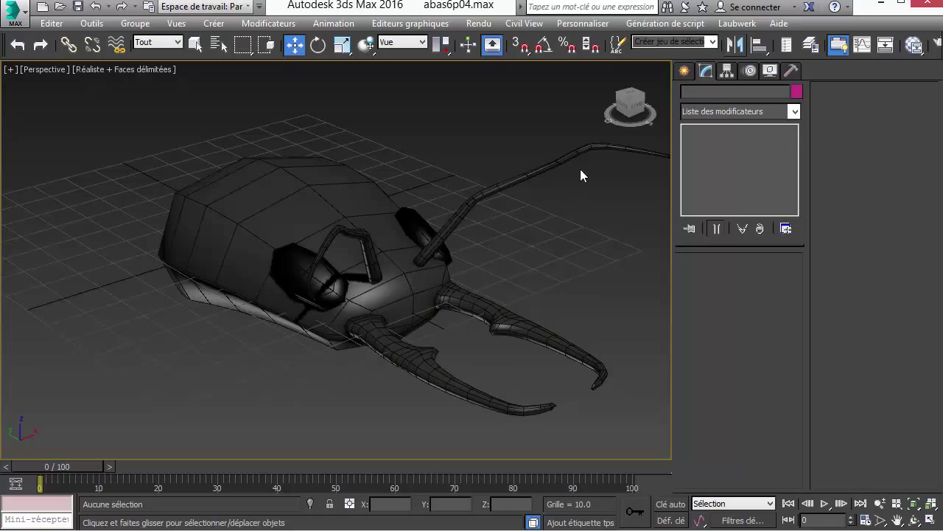
alt+middle_drag(580, 174, 655, 246)
middle_drag(571, 255, 505, 251)
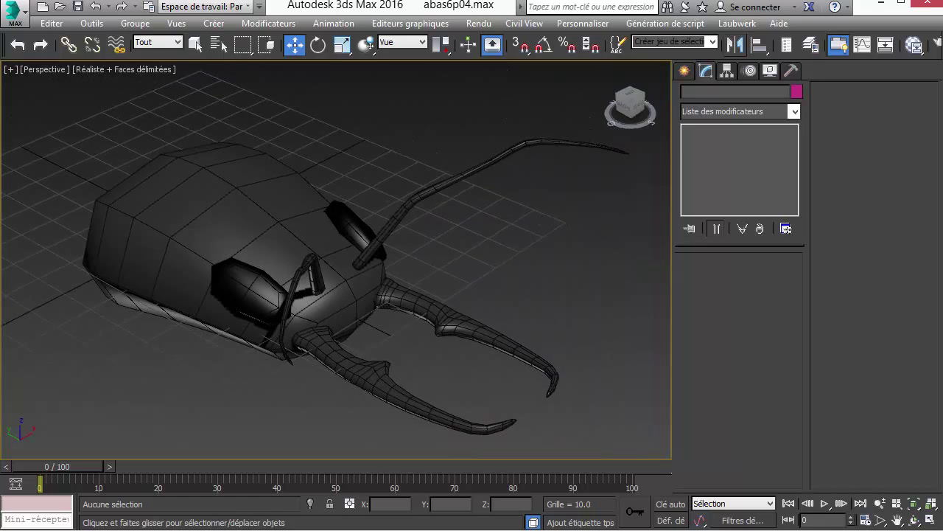